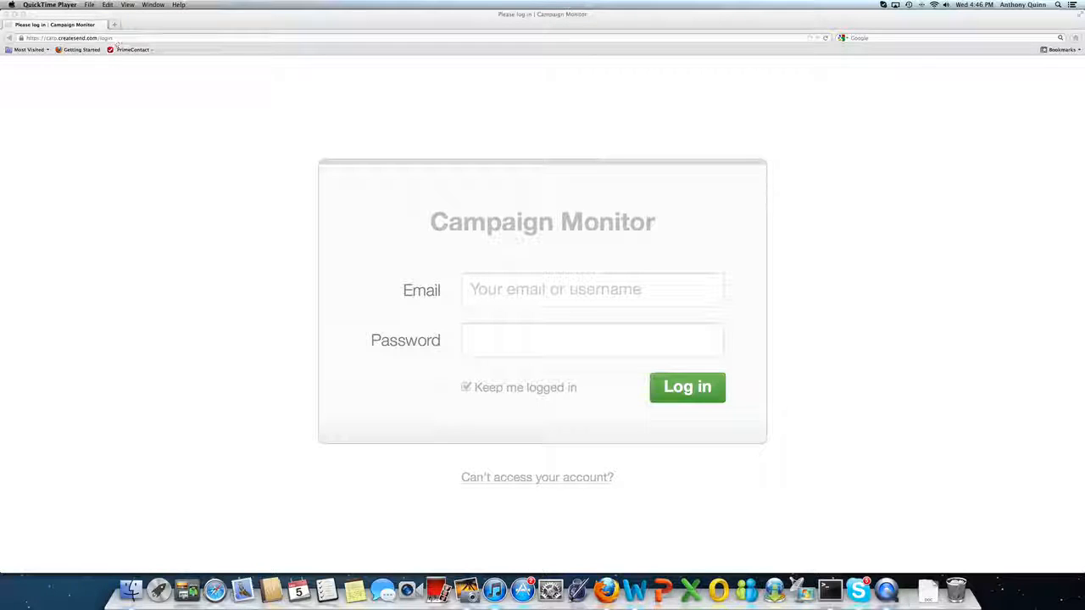
Log in to Campaign Monitor with the account username and password, keeping the session logged in.
left_click(494, 300)
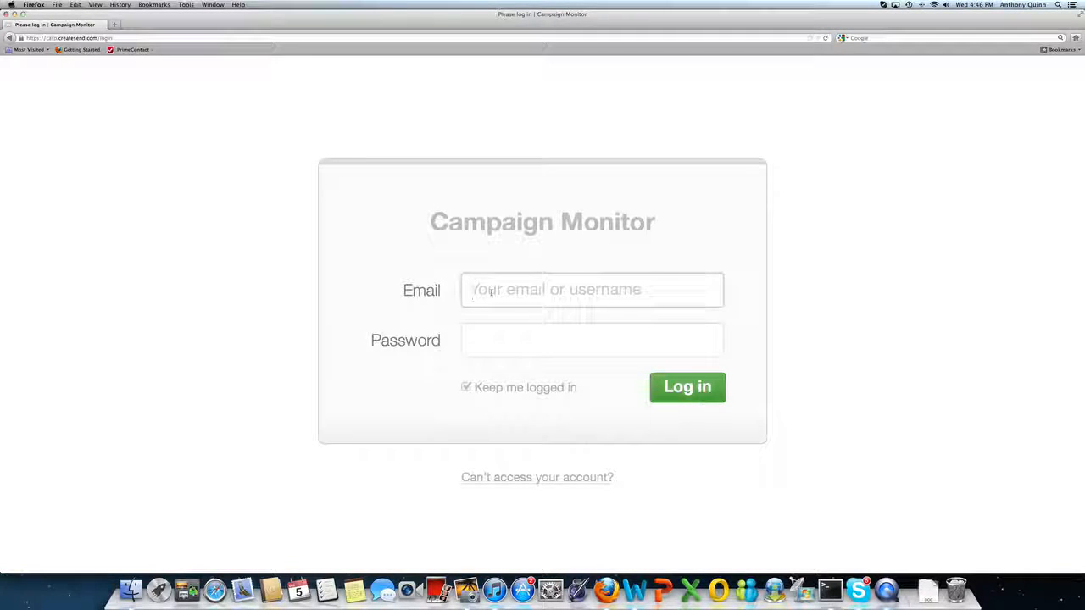
type("CARP")
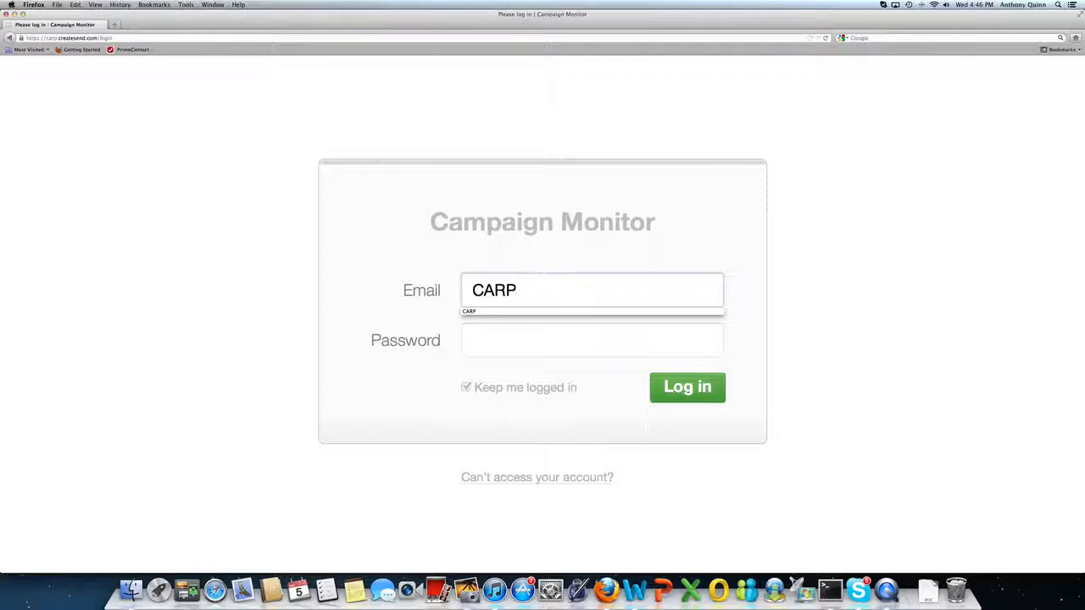
key("Tab")
type("••••••••")
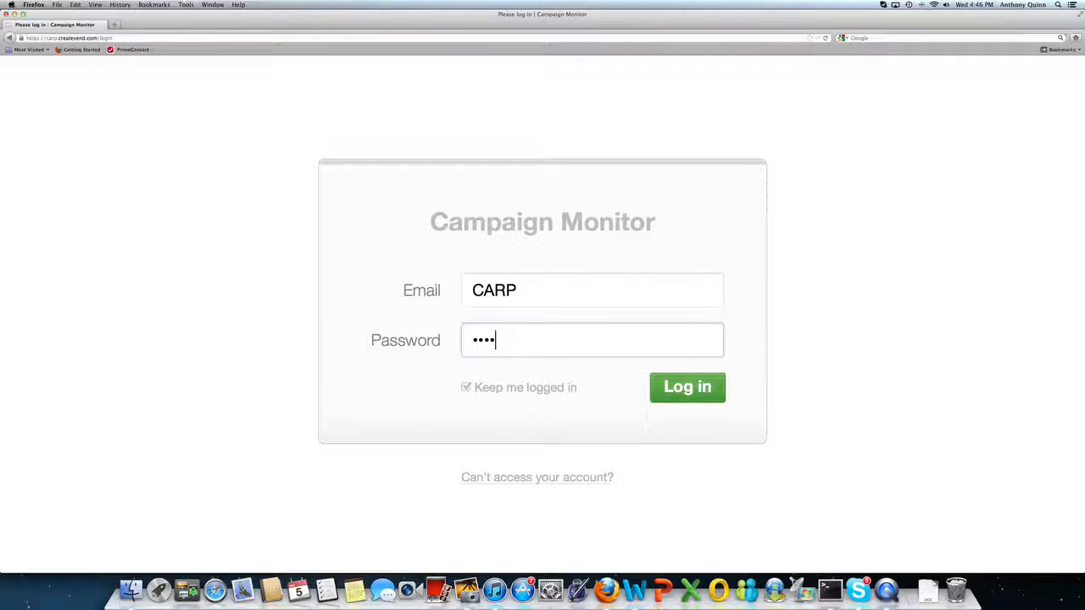
type("•")
left_click(693, 391)
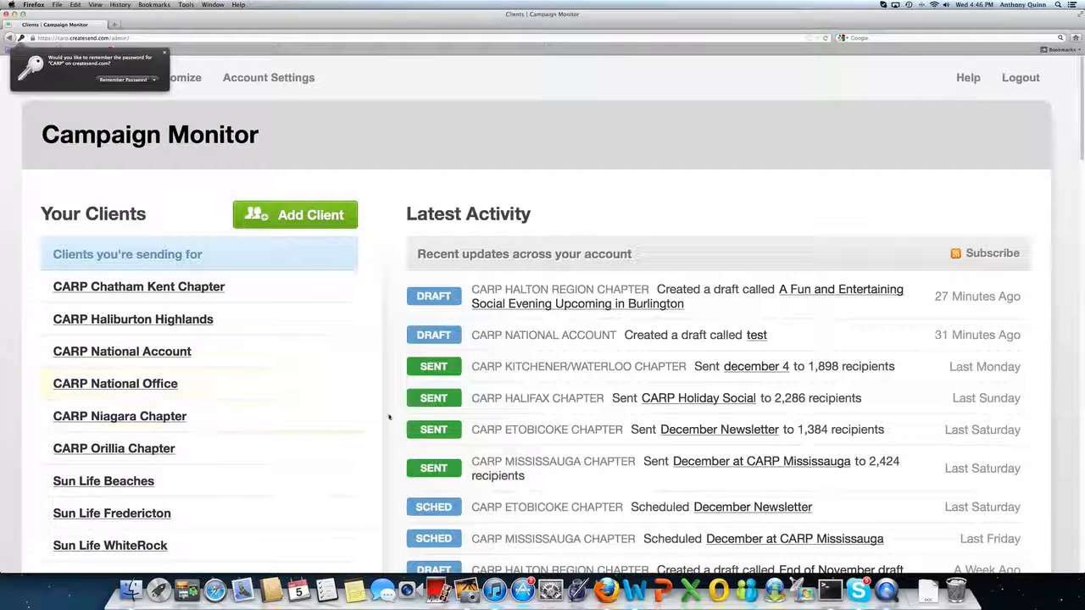
Open the CARP Kingston Chapter client from the list of clients sending themselves.
left_click(1083, 157)
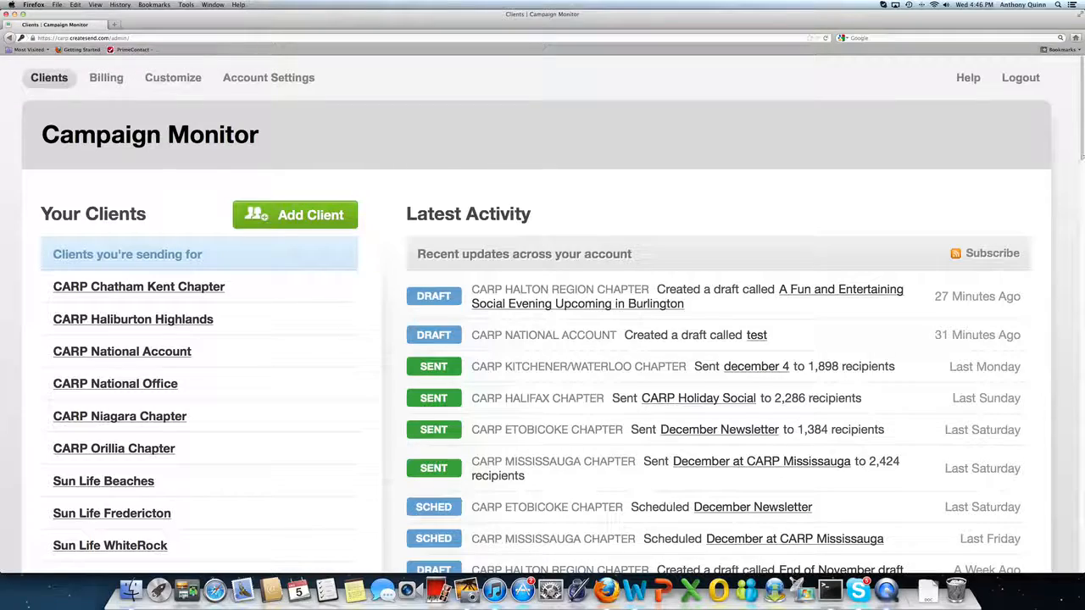
scroll(1082, 157, "down", 5)
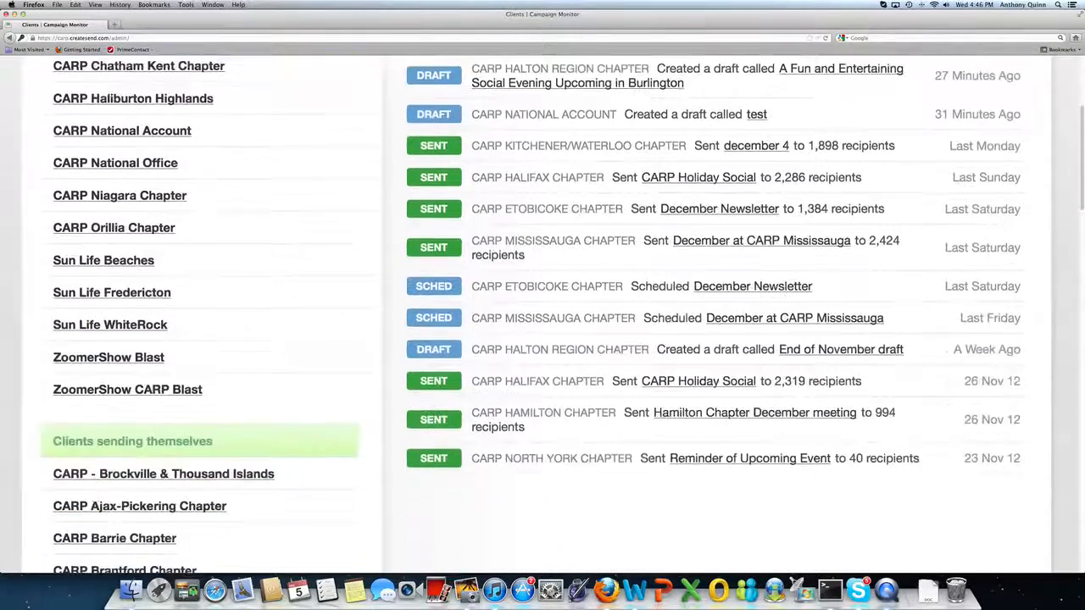
scroll(1081, 157, "down", 7)
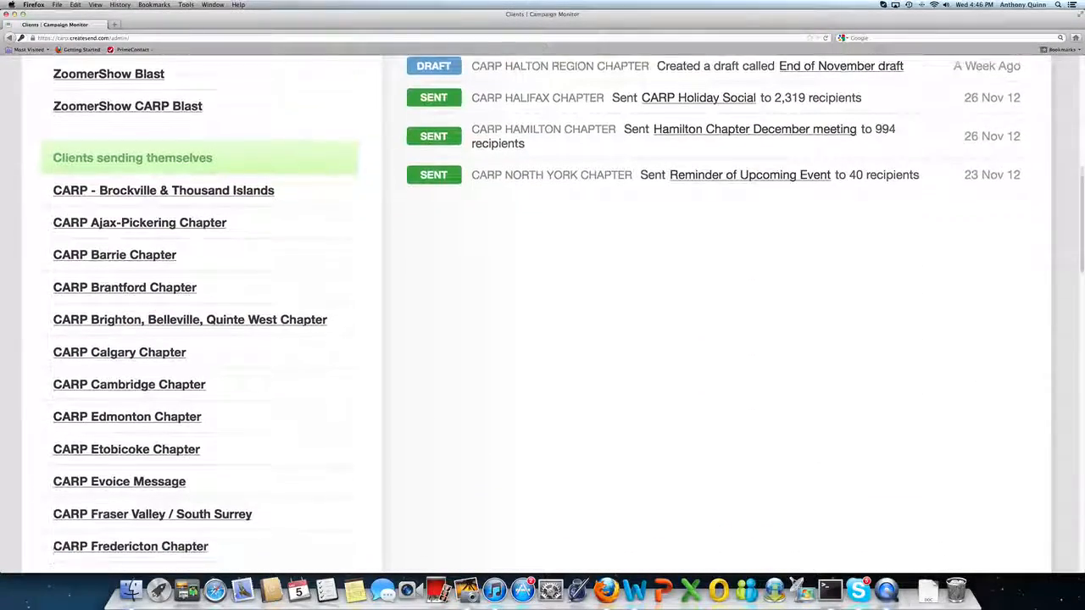
scroll(1081, 157, "down", 10)
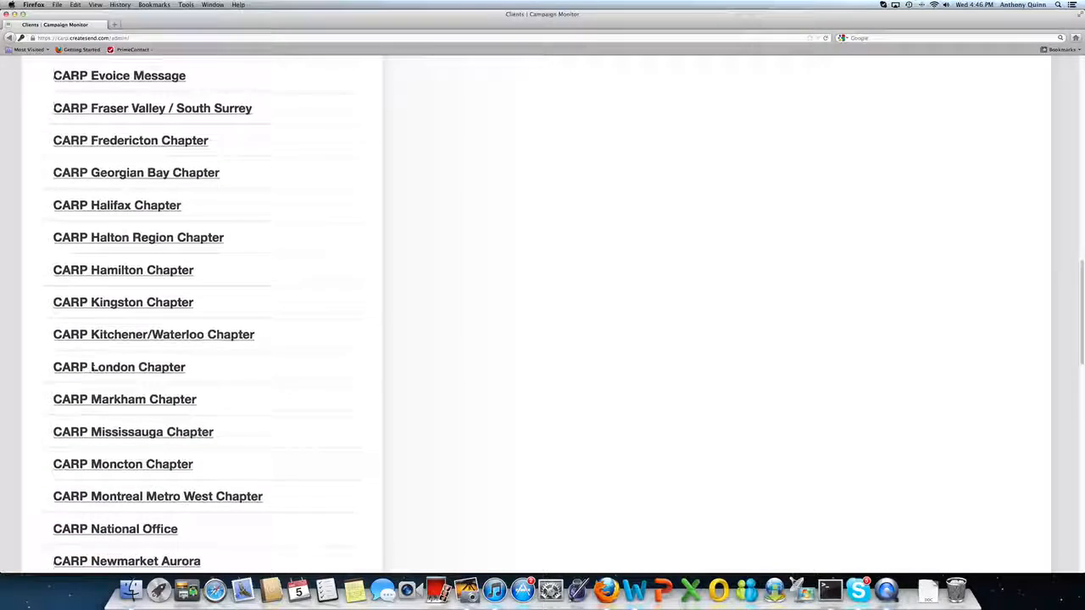
scroll(1082, 157, "down", 5)
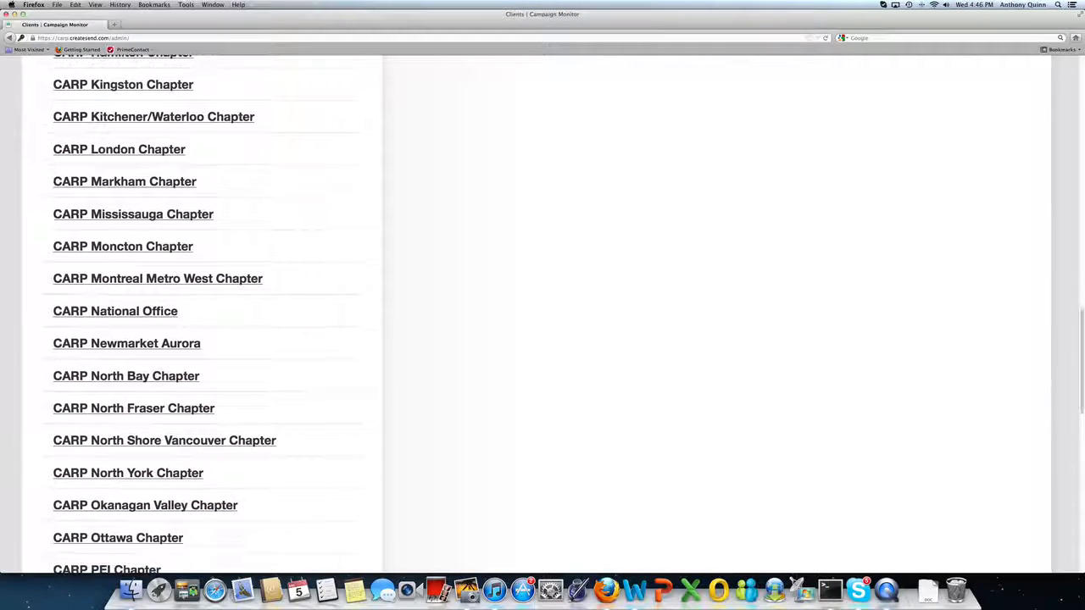
scroll(1075, 370, "up", 4)
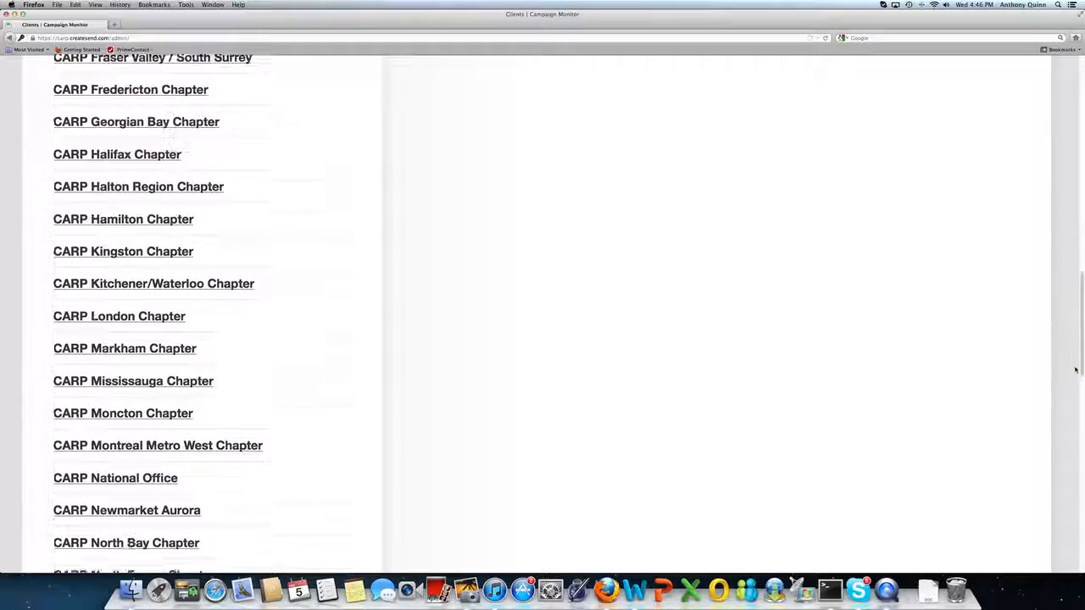
scroll(1074, 369, "up", 9)
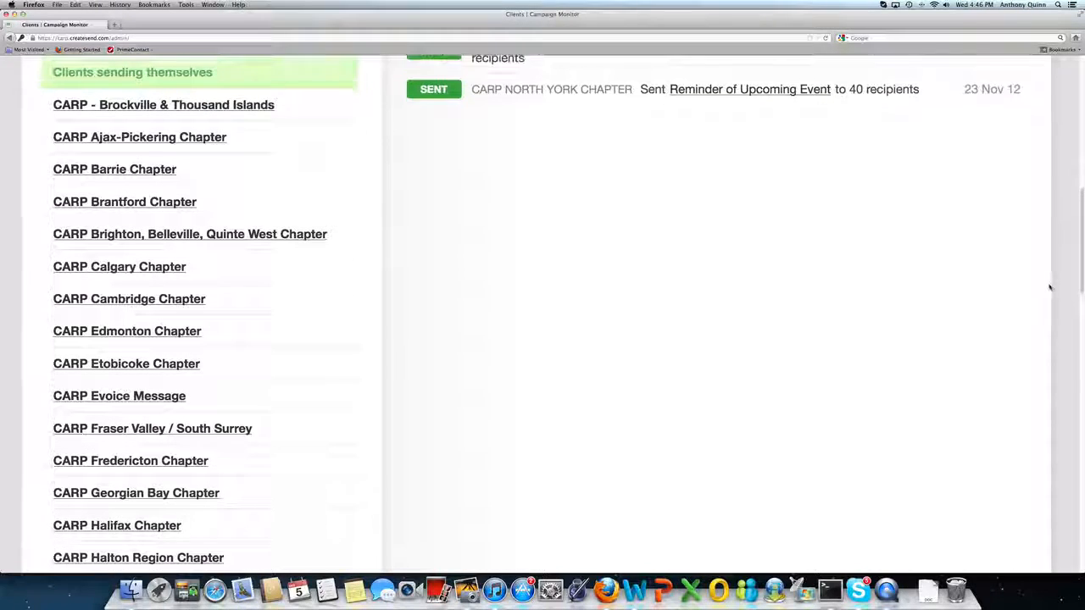
scroll(1049, 288, "up", 1)
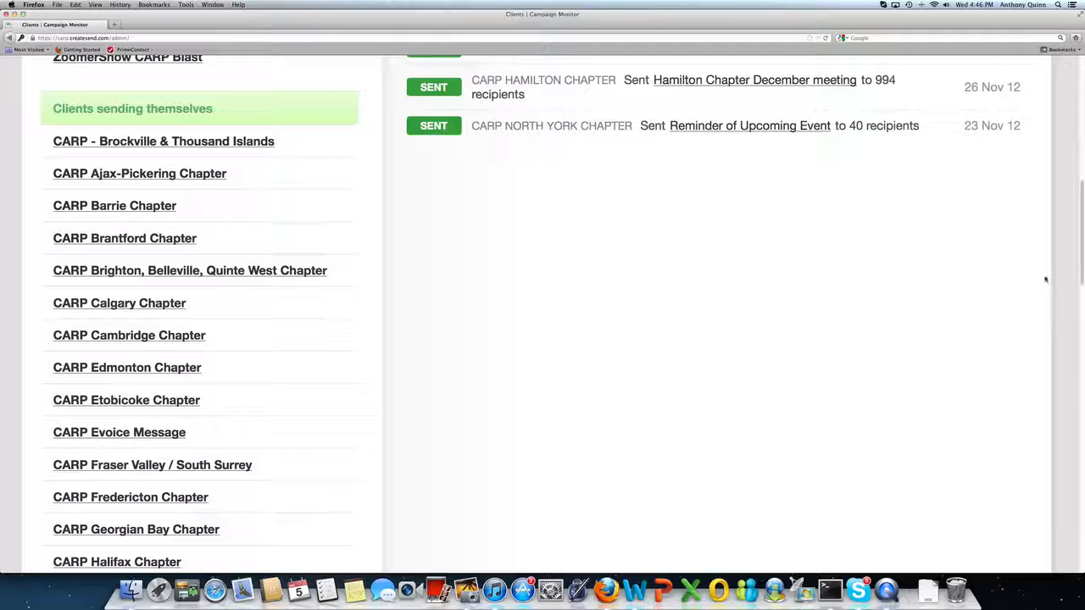
scroll(1045, 279, "down", 6)
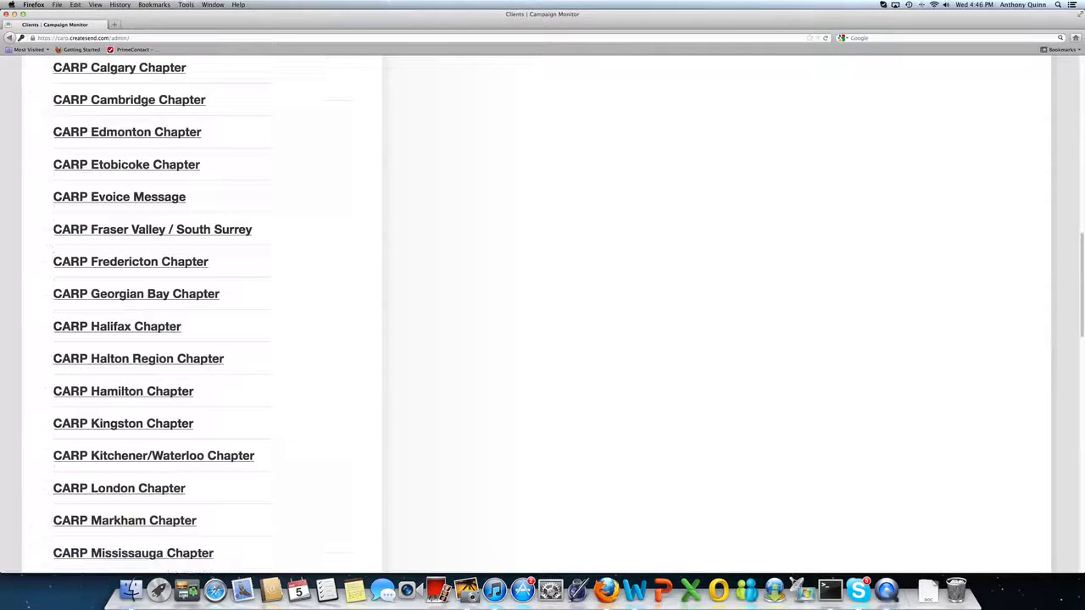
scroll(1058, 362, "down", 3)
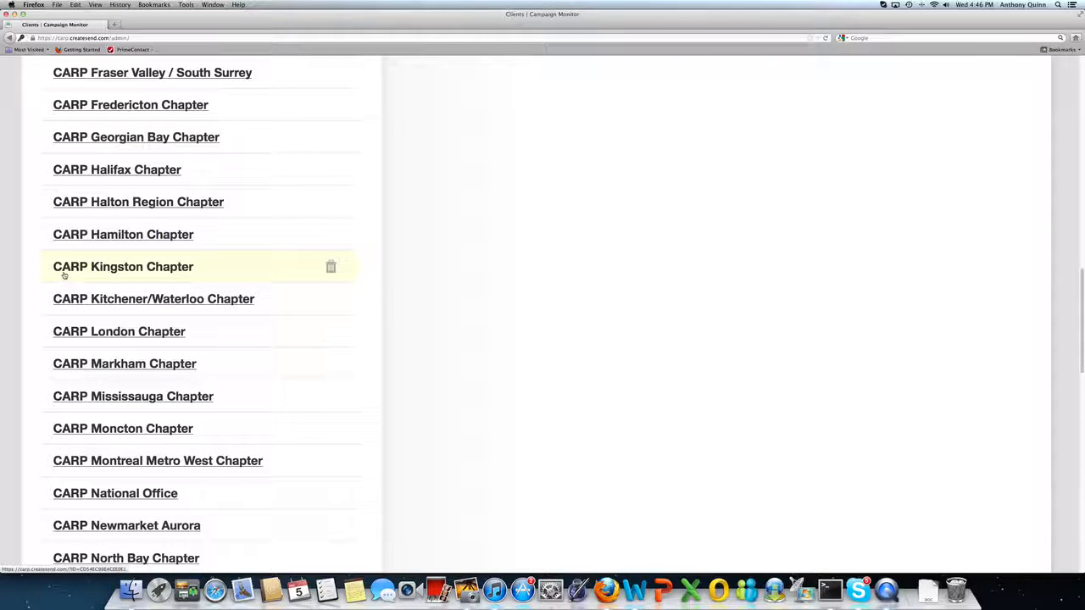
left_click(85, 273)
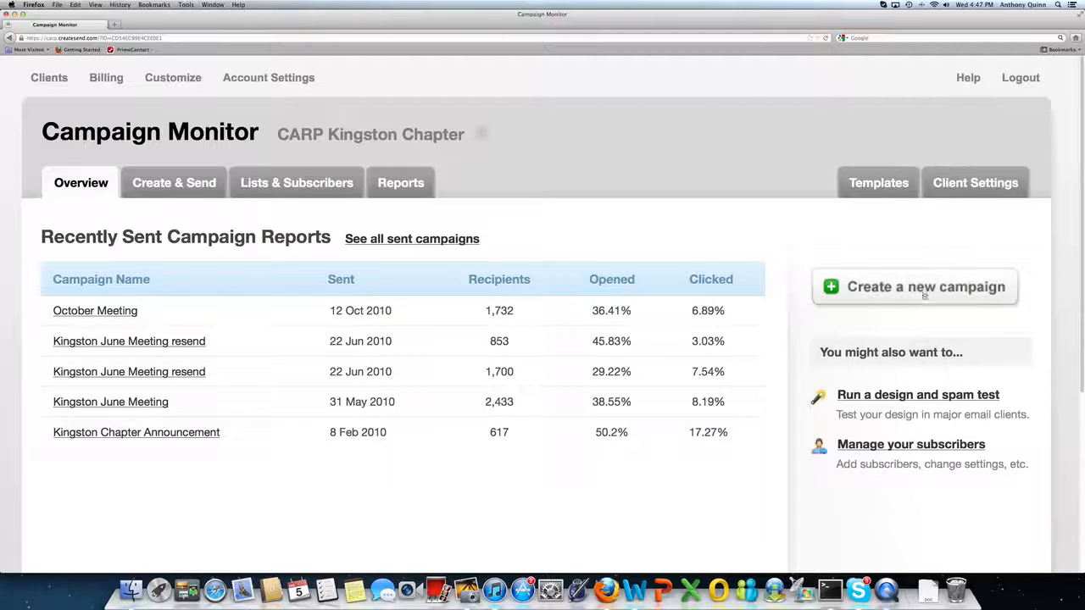
Start a new regular campaign and name it December Newsletter.
left_click(832, 292)
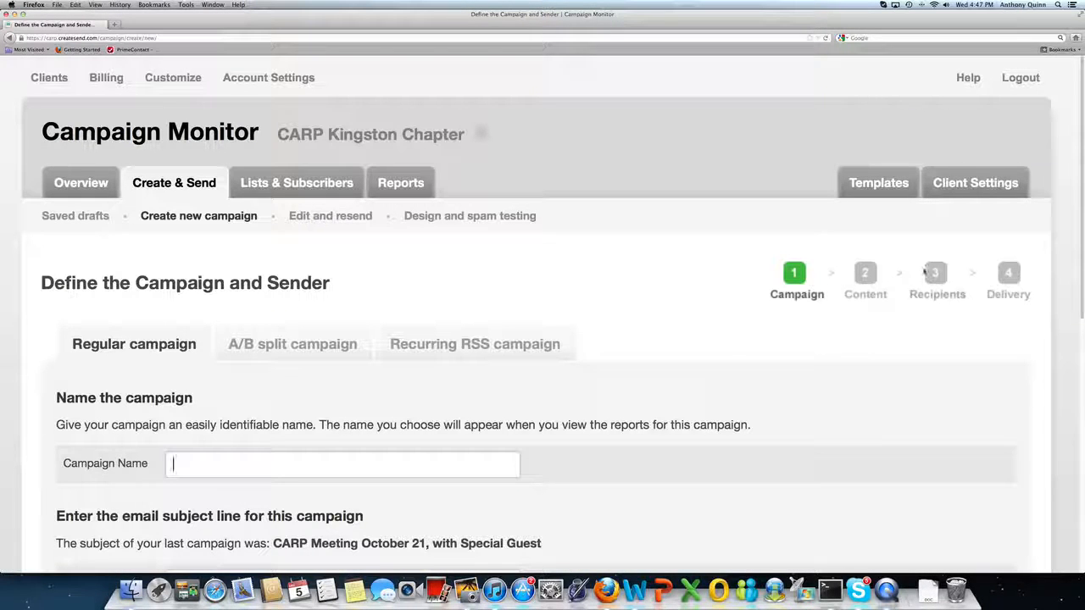
scroll(543, 339, "down", 2)
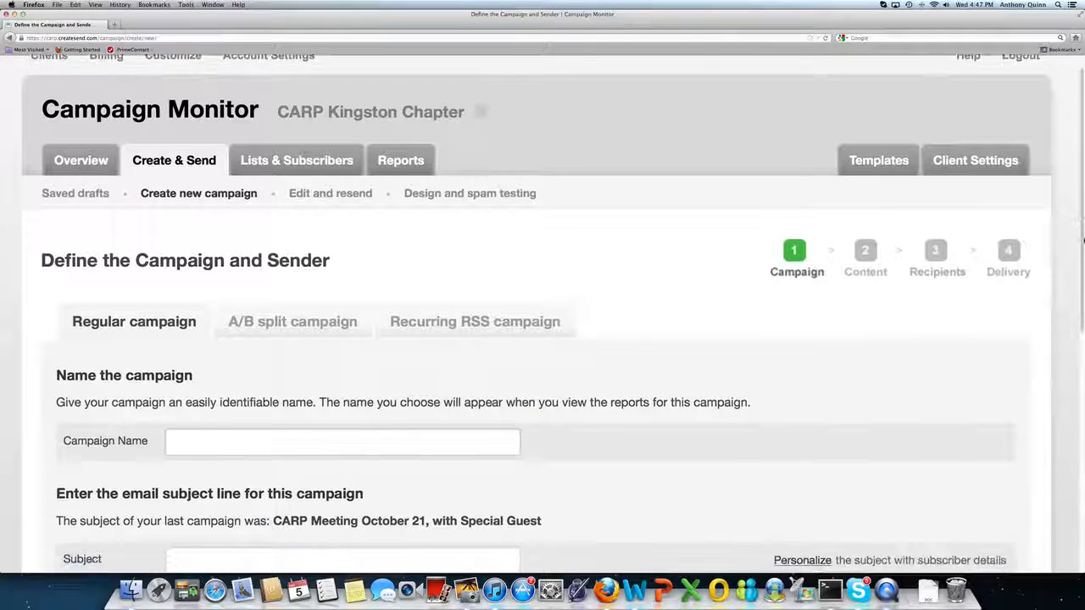
scroll(543, 339, "down", 5)
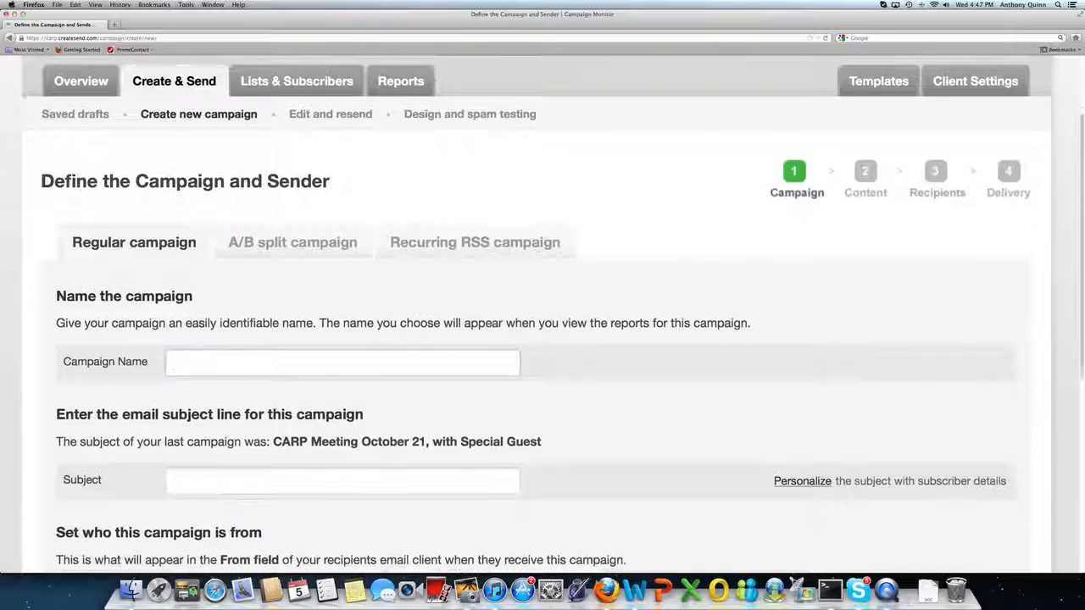
scroll(542, 339, "down", 1)
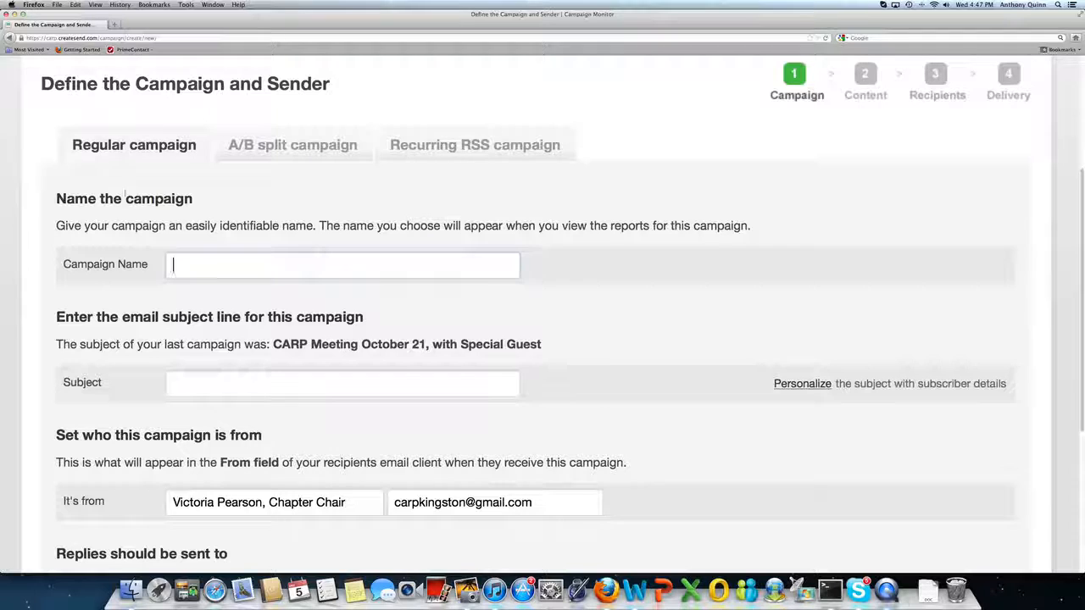
left_click(187, 265)
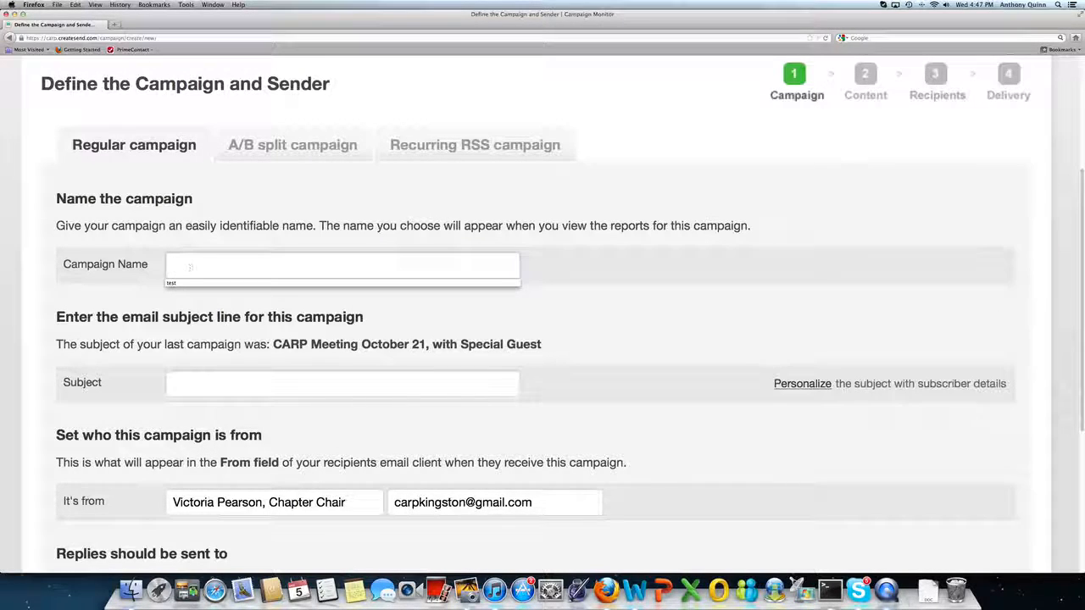
type("December")
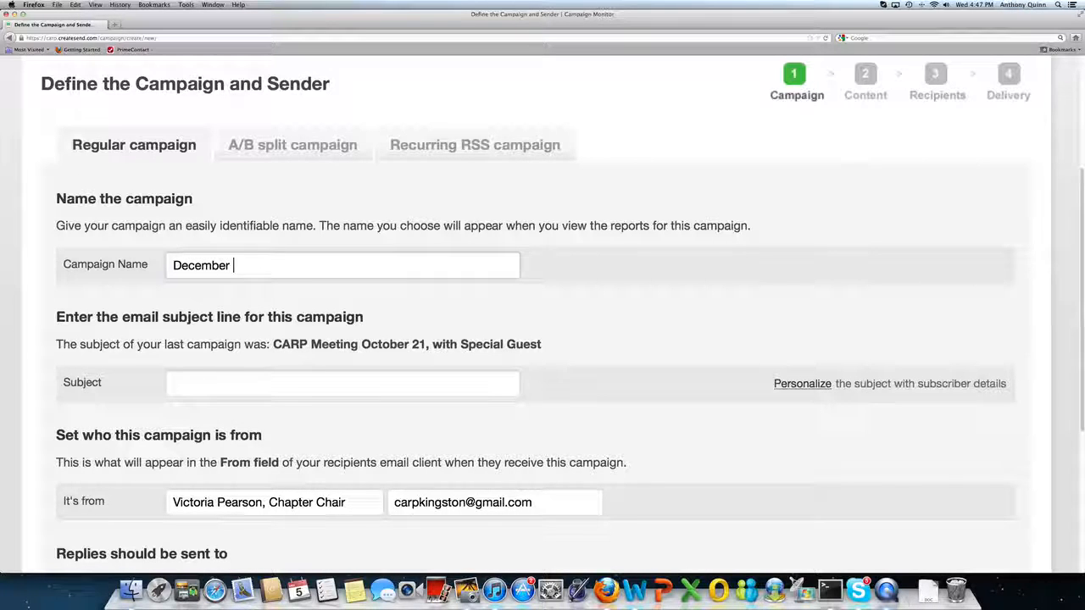
type(" Newsletter")
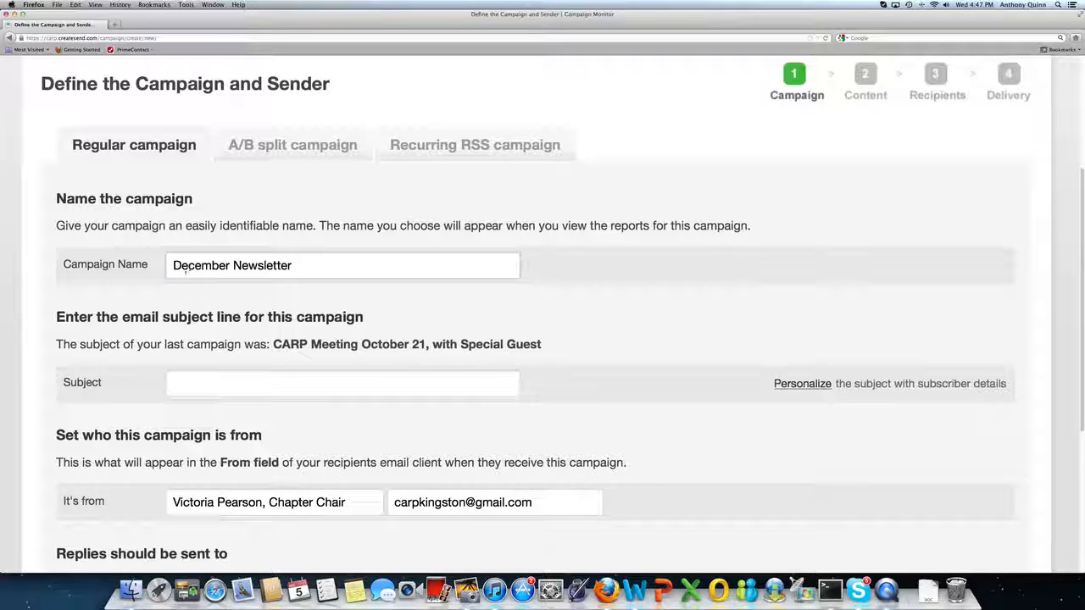
Set the campaign's email subject line to Important News from Kingston CARP Chapter.
left_click(187, 383)
type("December Newsletter")
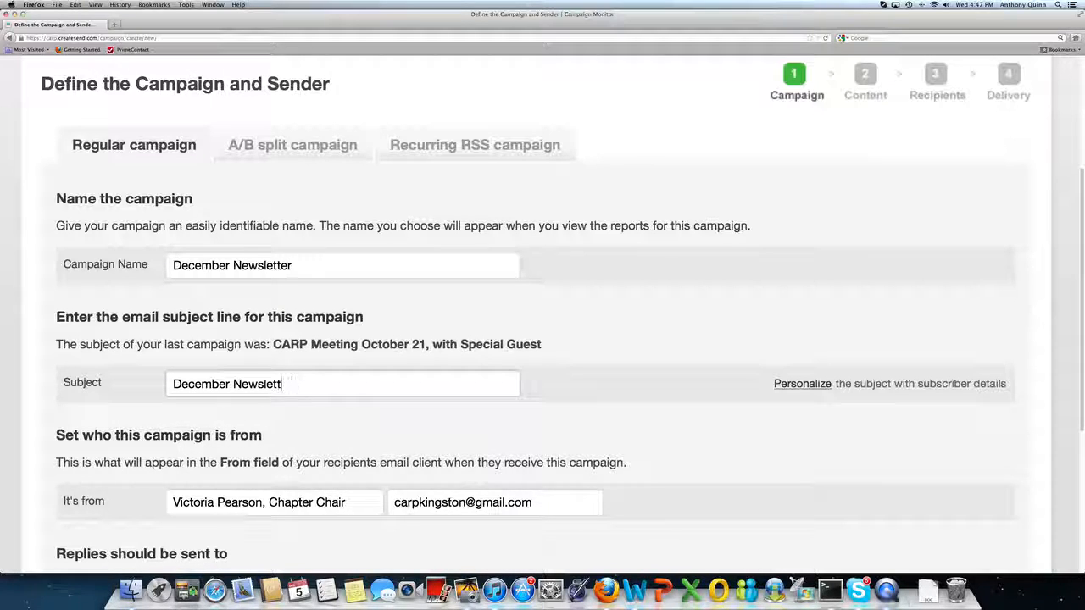
key("BackSpace")
key("BackSpace")
key("BackSpace")
key("BackSpace")
key("BackSpace")
key("BackSpace")
key("BackSpace")
key("BackSpace")
key("BackSpace")
key("BackSpace")
key("BackSpace")
key("BackSpace")
key("BackSpace")
key("BackSpace")
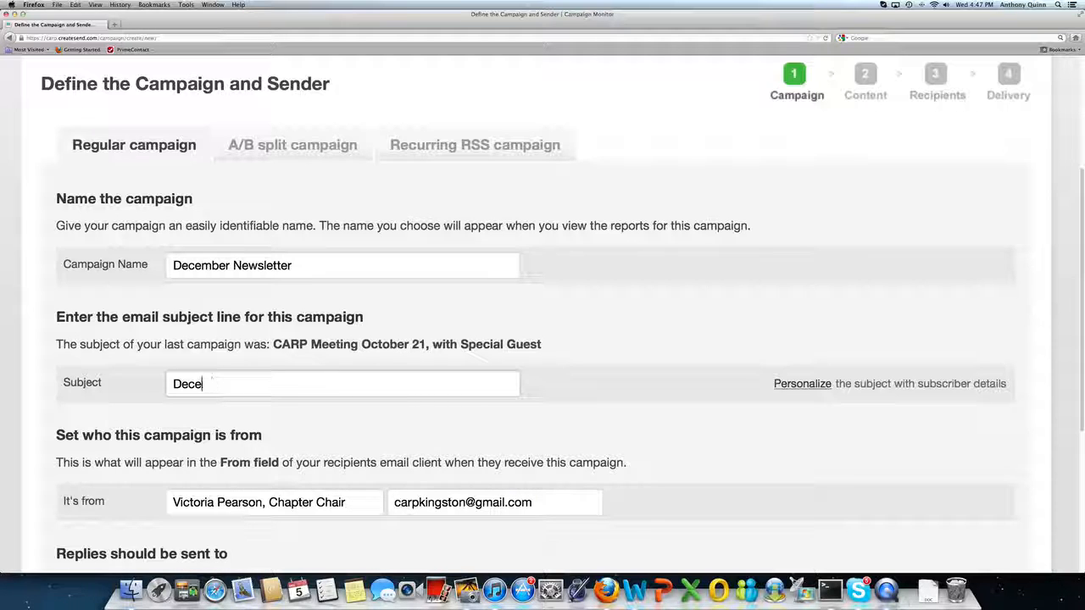
key("BackSpace")
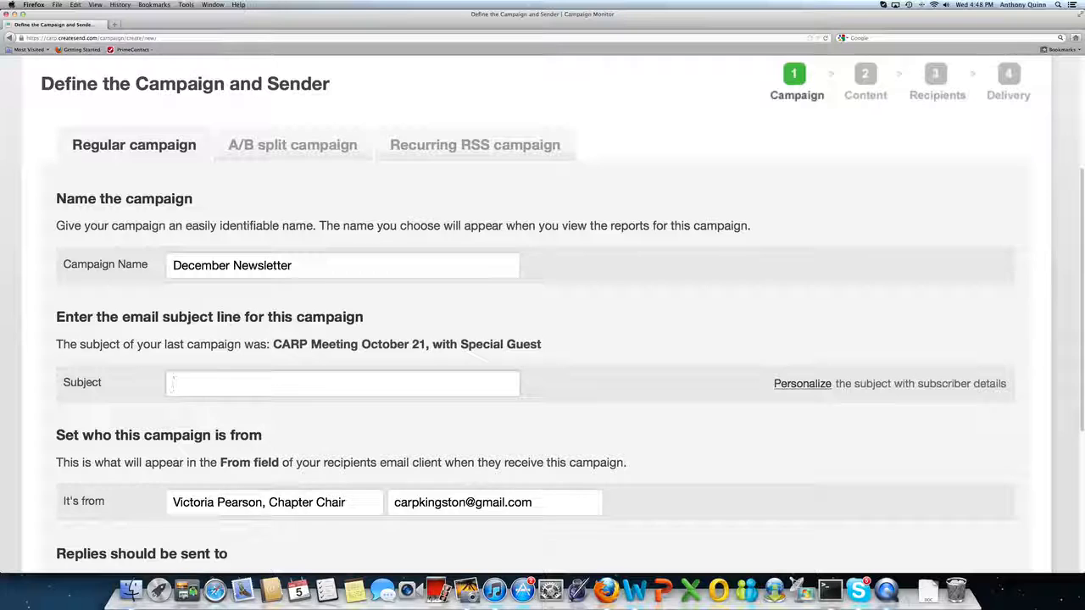
type("Im")
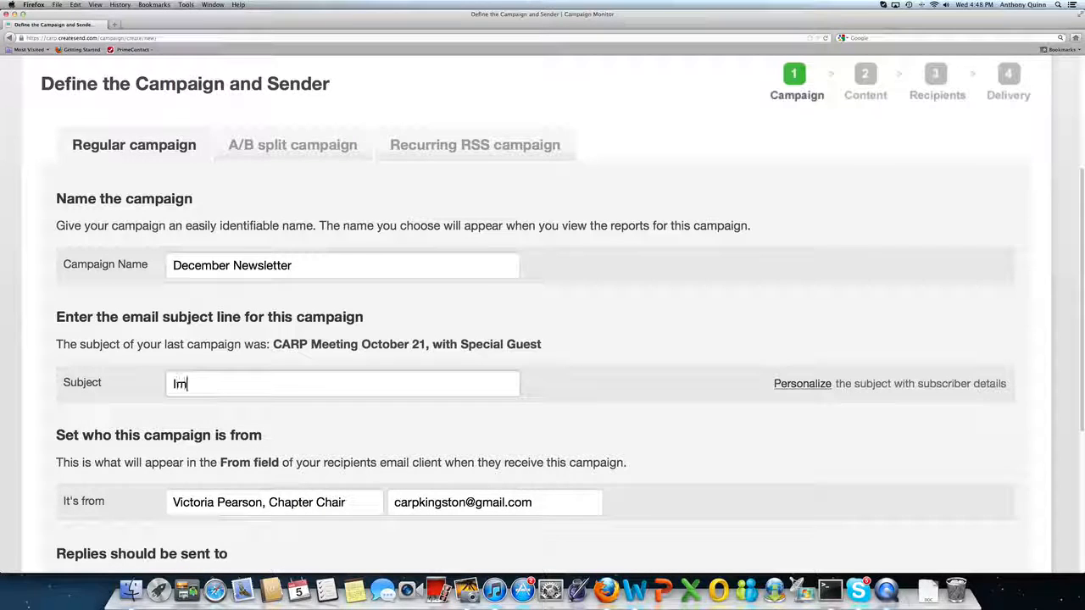
type("portant New")
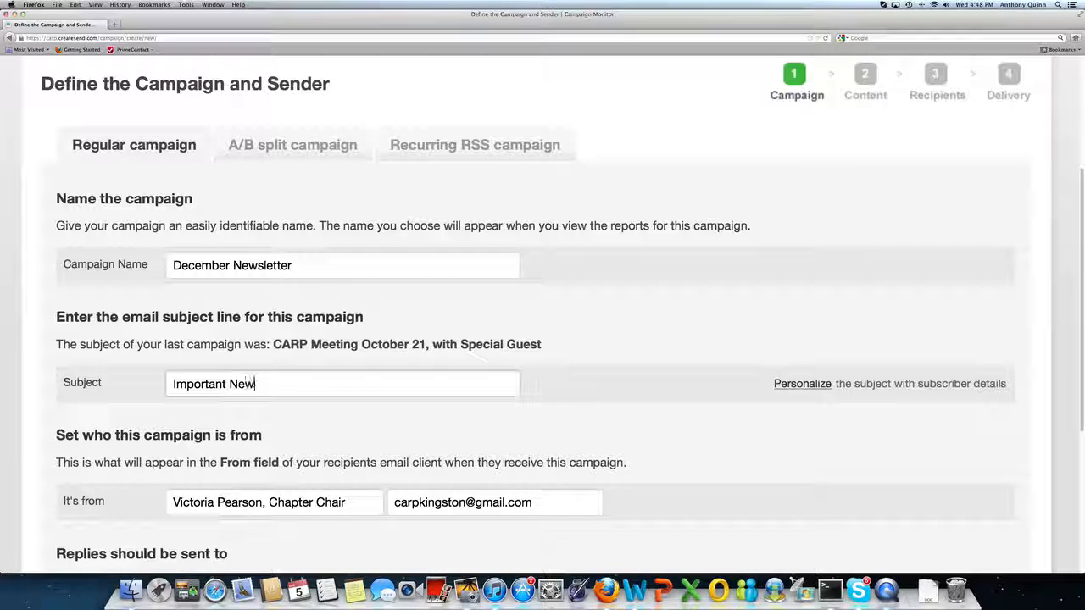
type("s from Kingstons")
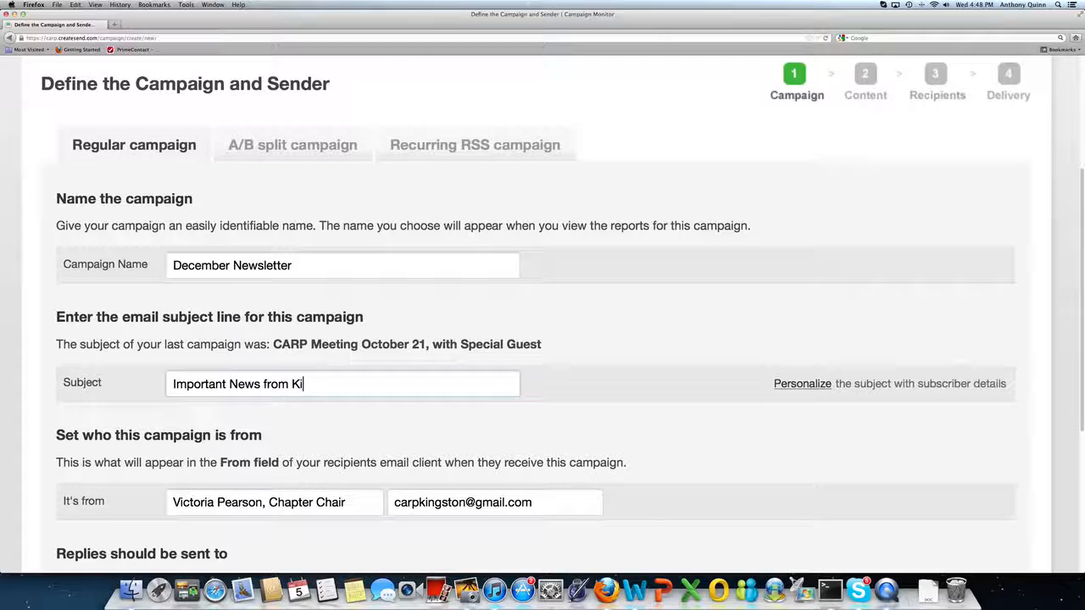
key("BackSpace")
key("BackSpace")
type("C")
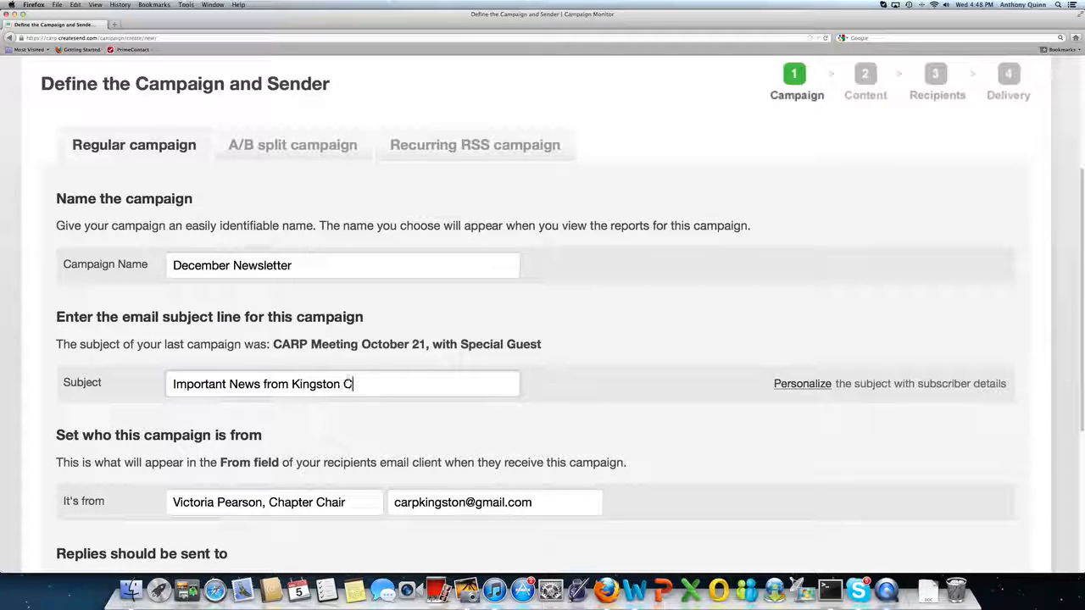
type("ARP Chapter")
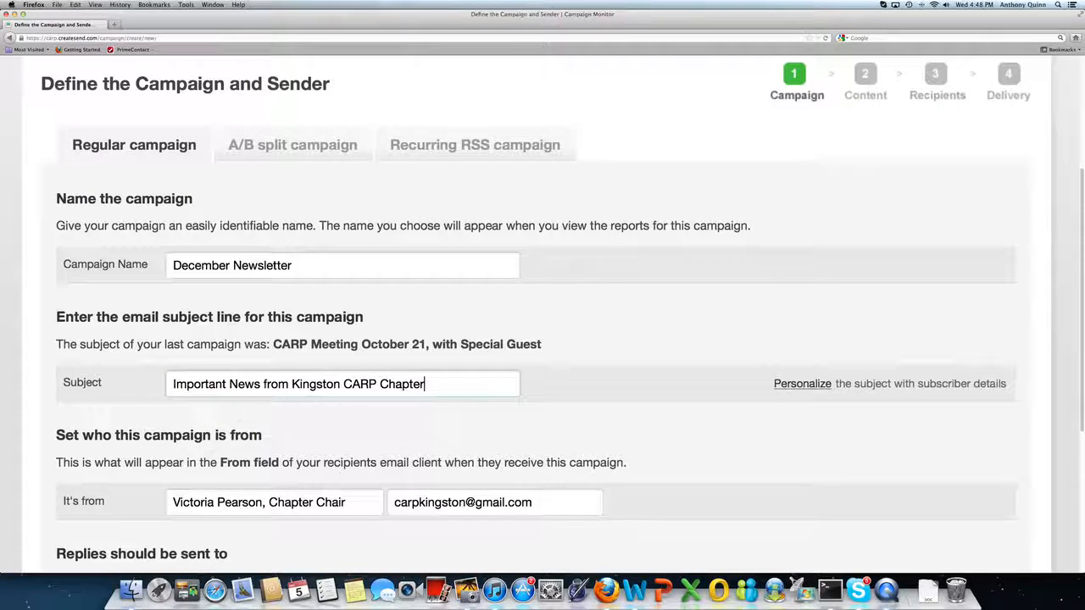
Replace the reply-to address with a different contact's e-mail address at the carp.ca domain.
scroll(383, 444, "down", 3)
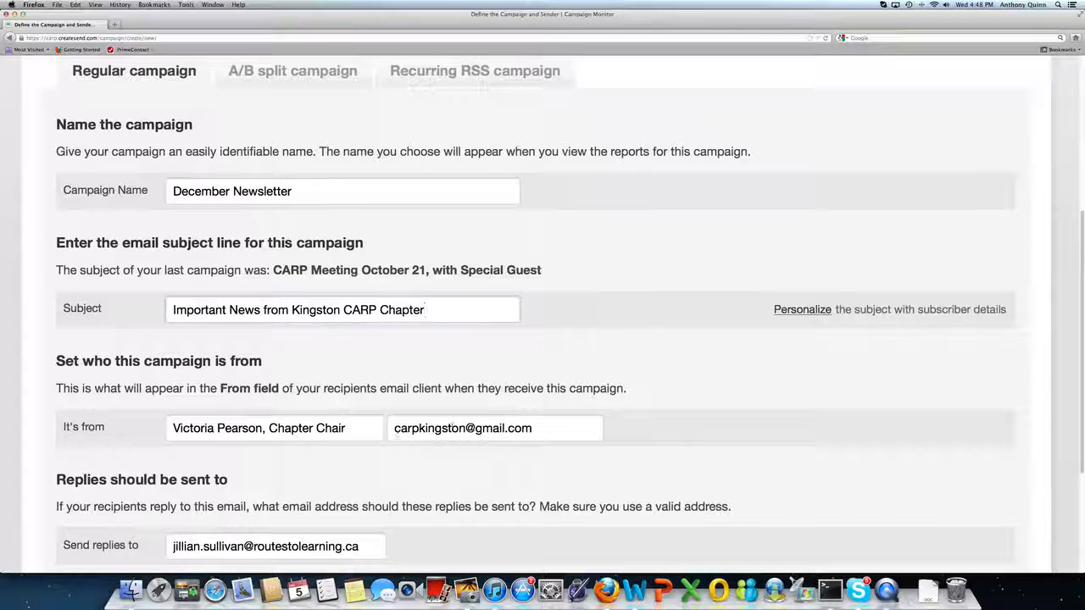
scroll(479, 436, "down", 3)
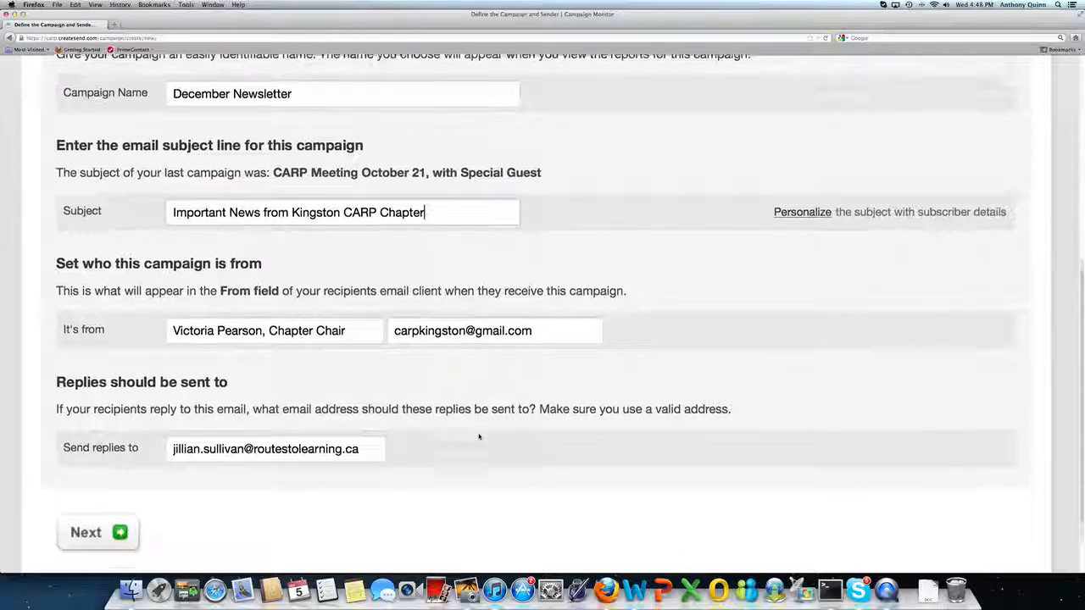
scroll(479, 437, "down", 1)
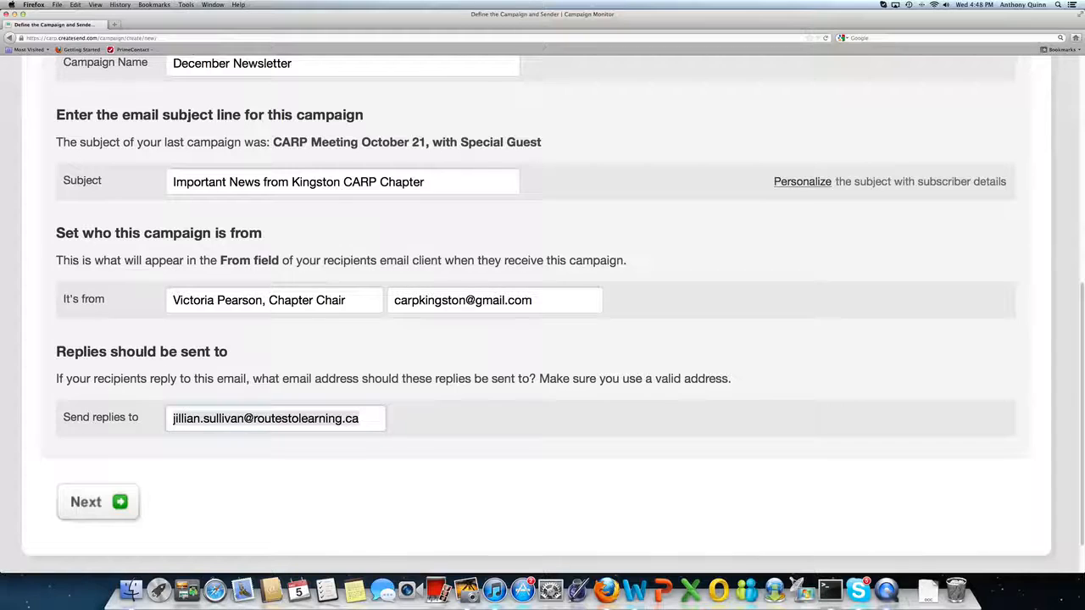
key("super+a")
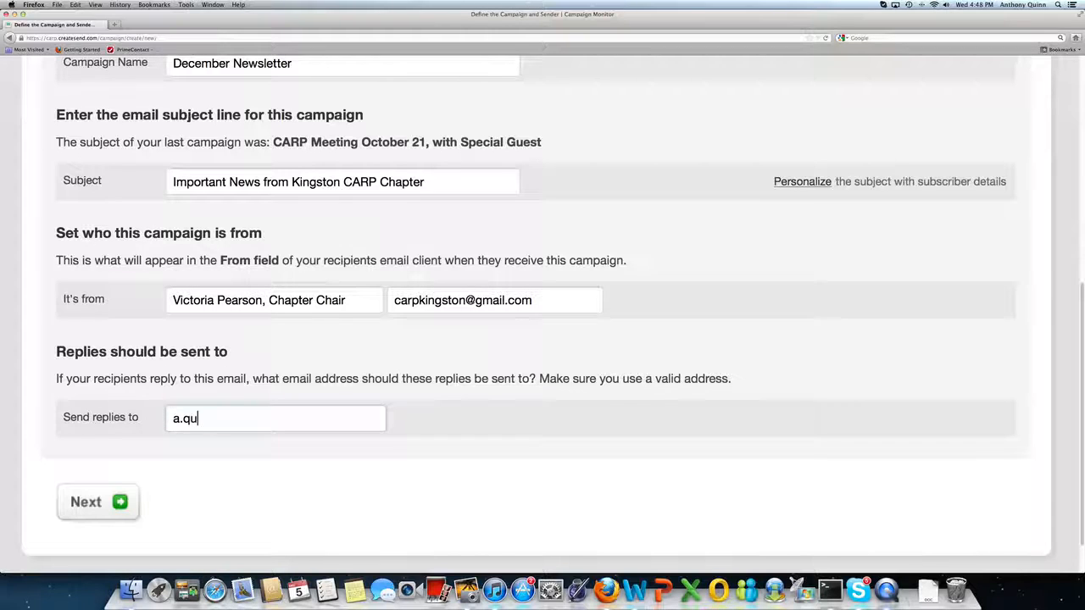
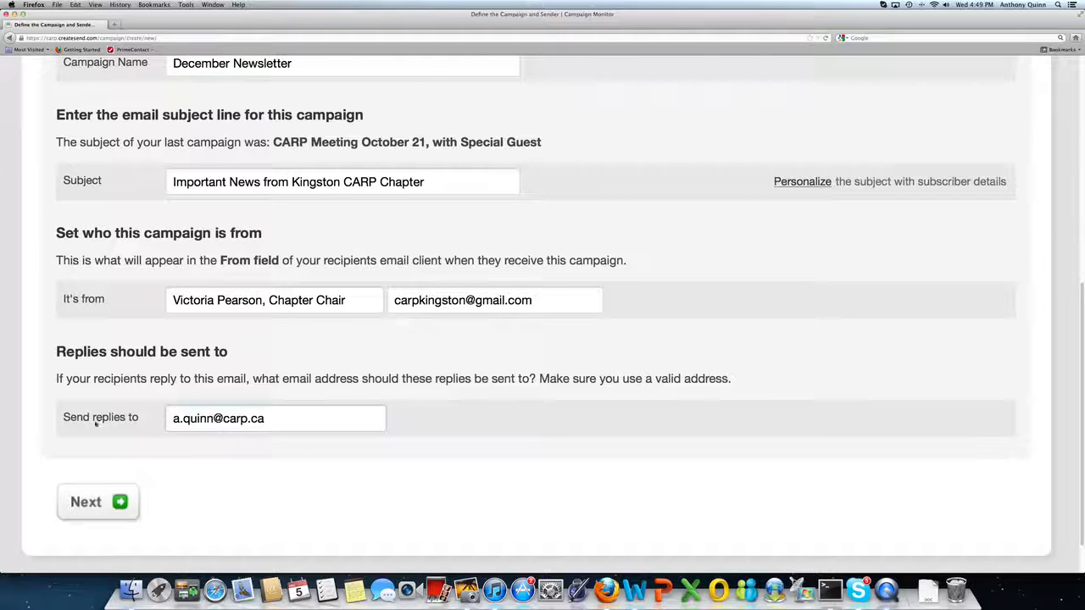
Continue to the content step, use one of the saved templates, and pick the Chapter Newsletter, Varie… template.
left_click(98, 503)
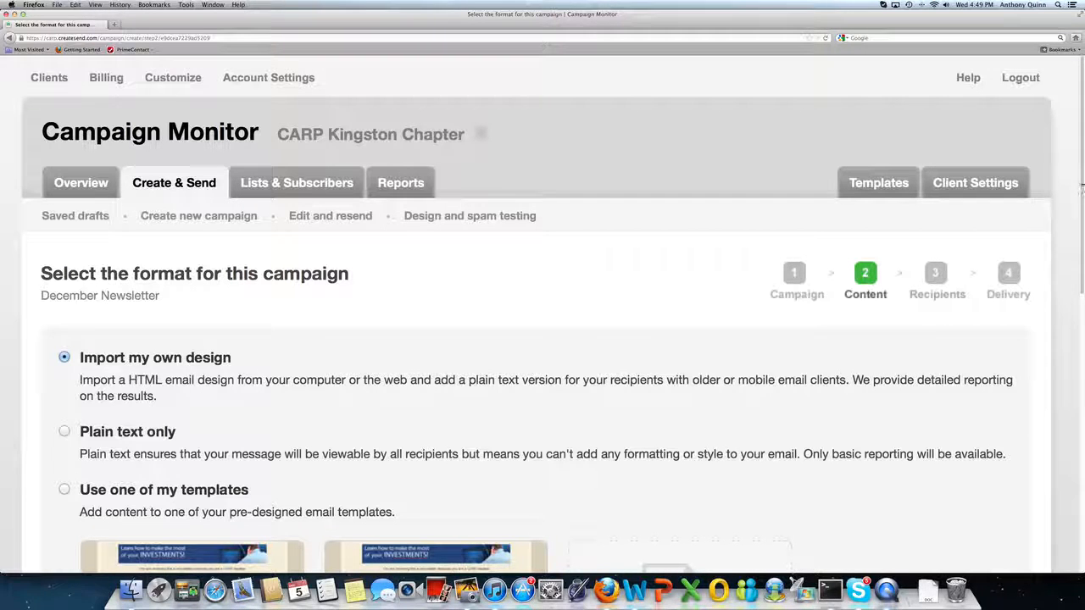
scroll(1076, 182, "down", 3)
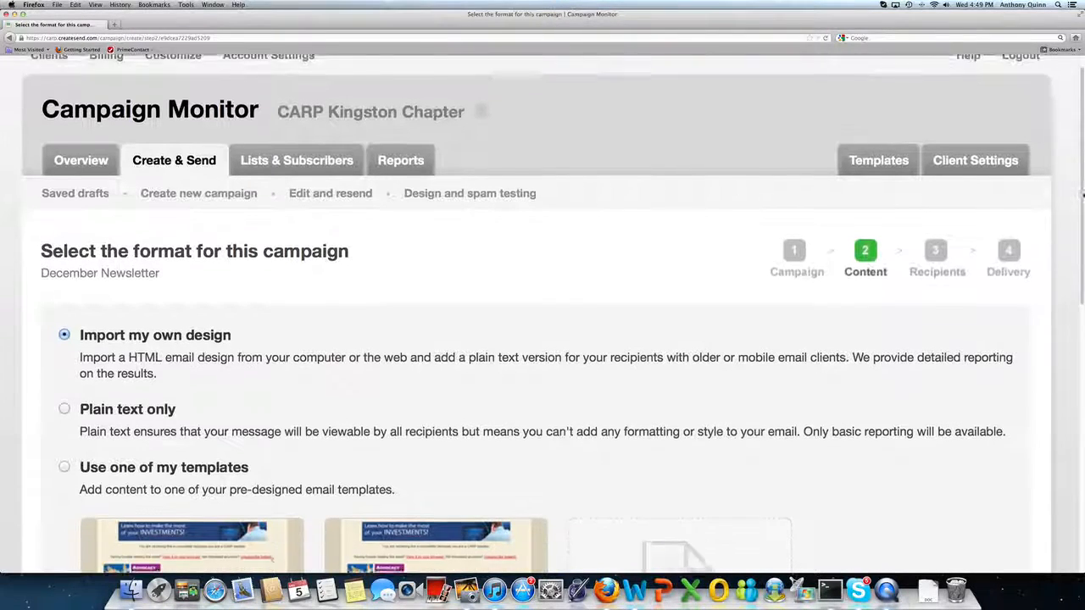
scroll(543, 305, "down", 4)
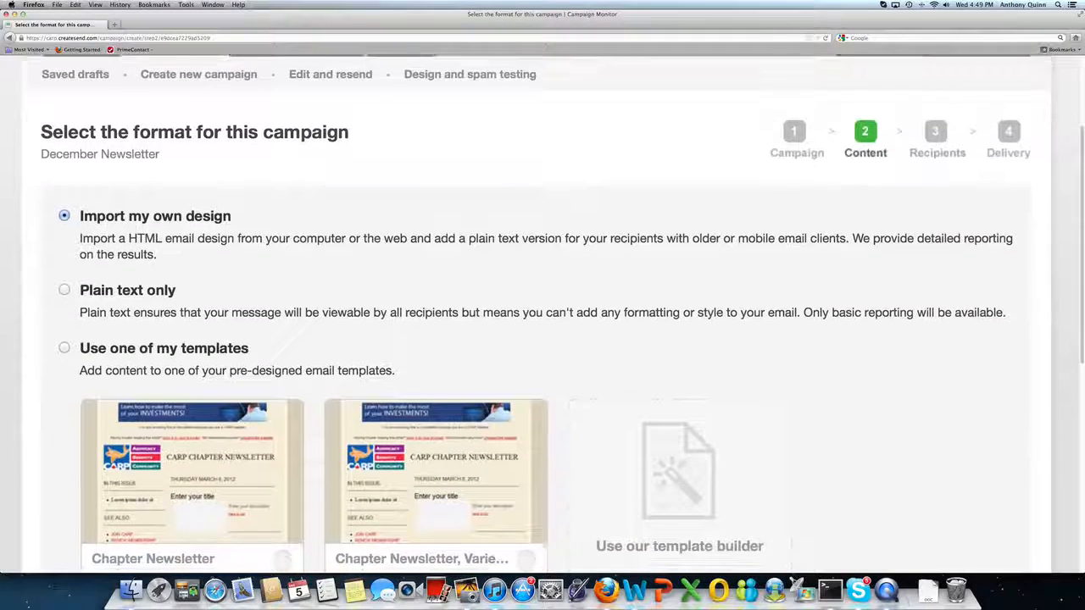
mouse_move(1082, 332)
left_mouse_down()
mouse_move(1081, 344)
mouse_move(1077, 322)
left_mouse_up()
scroll(1078, 321, "up", 3)
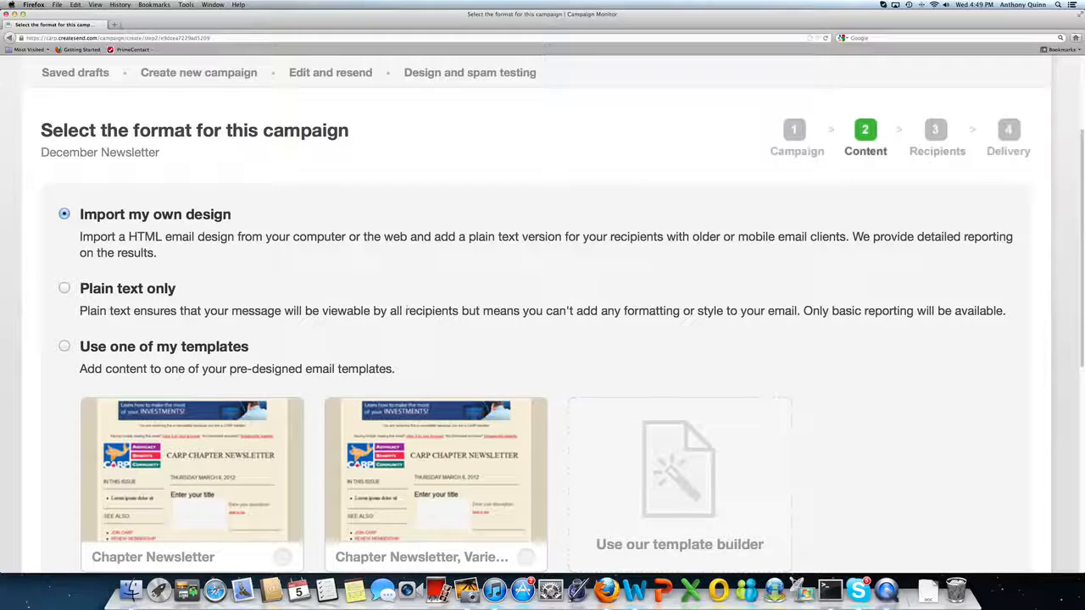
scroll(484, 322, "down", 2)
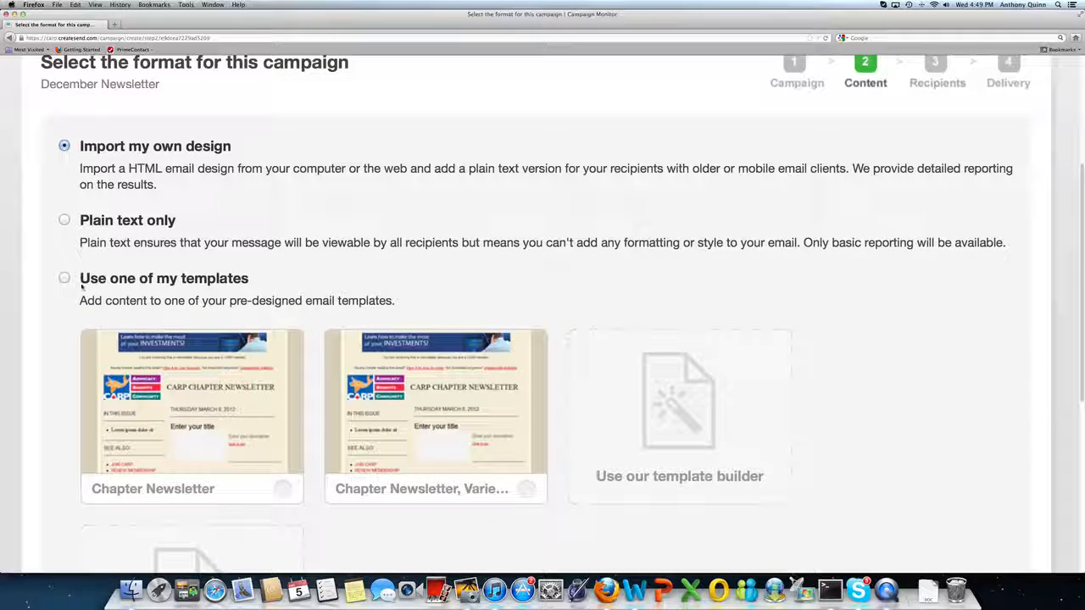
left_click(192, 407)
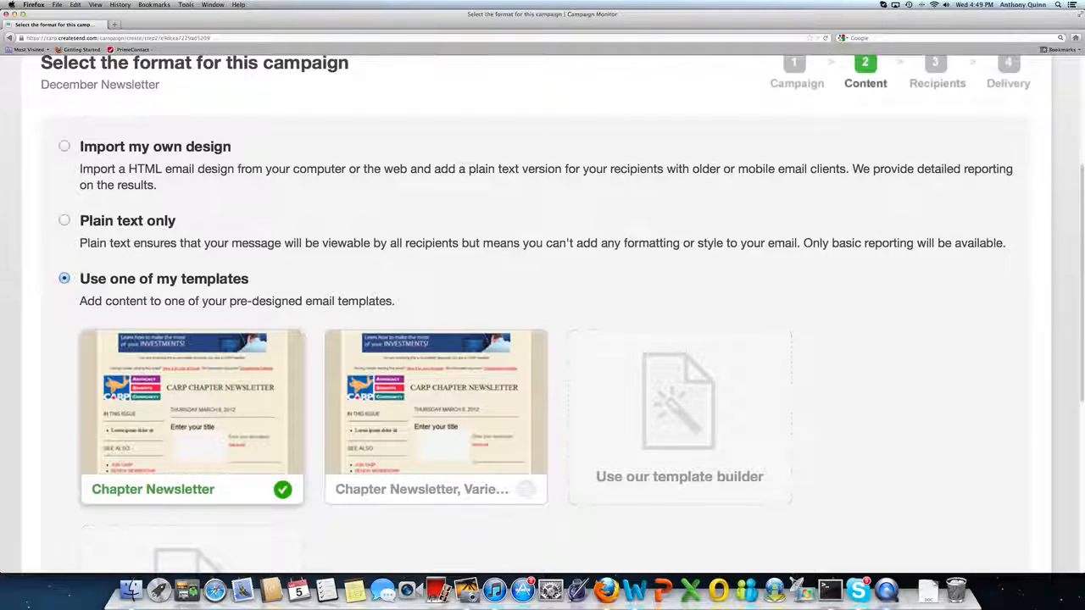
scroll(463, 473, "down", 2)
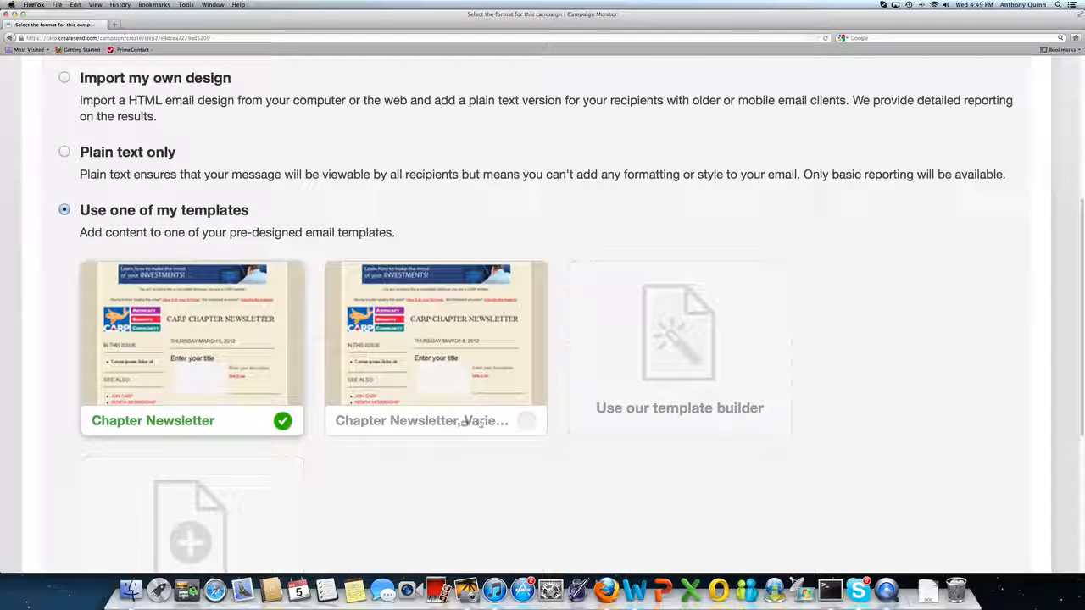
left_click(525, 422)
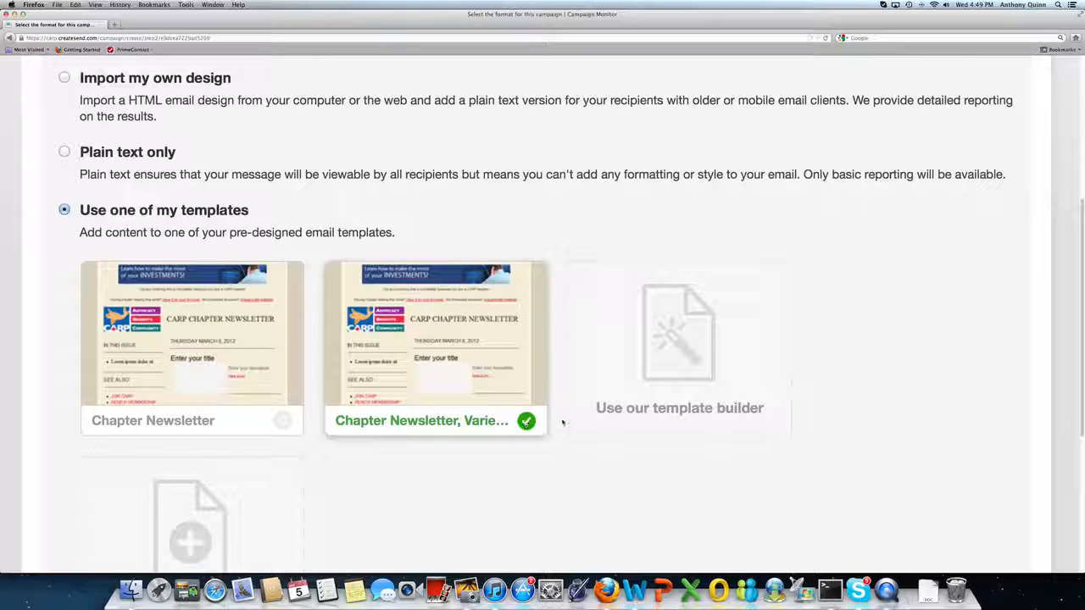
scroll(857, 387, "down", 5)
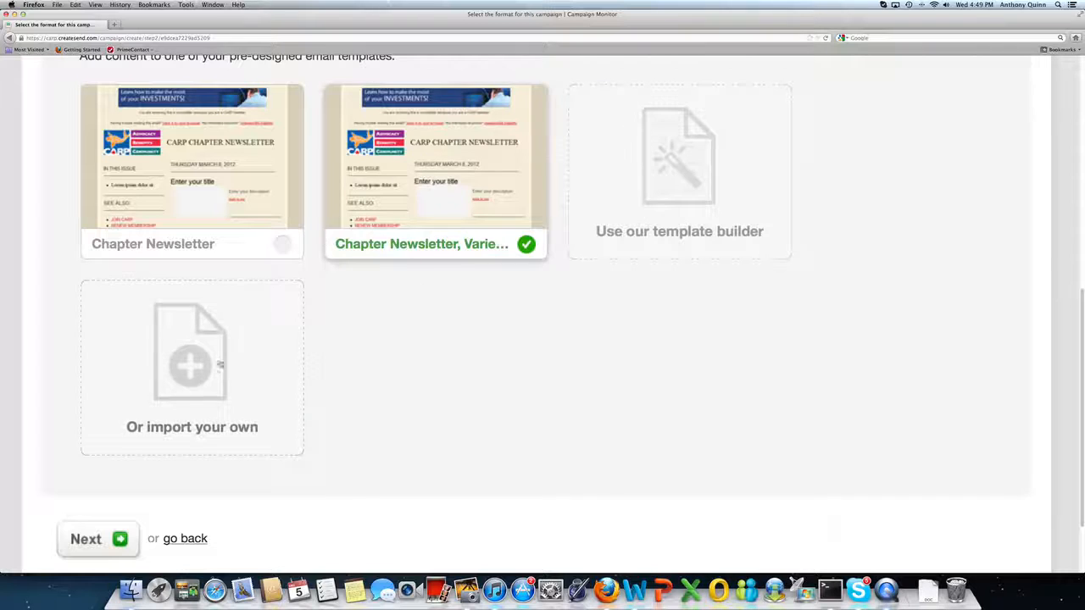
left_click(76, 543)
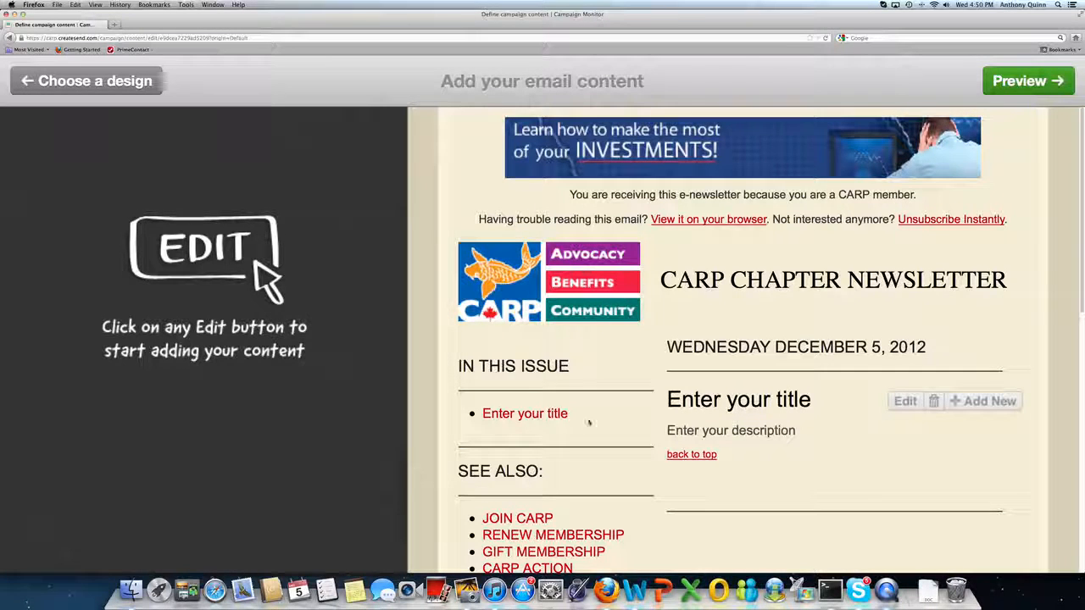
Set the first article's title to Holiday CARP Chatper Meeting December 25th, 2012.
scroll(744, 339, "down", 8)
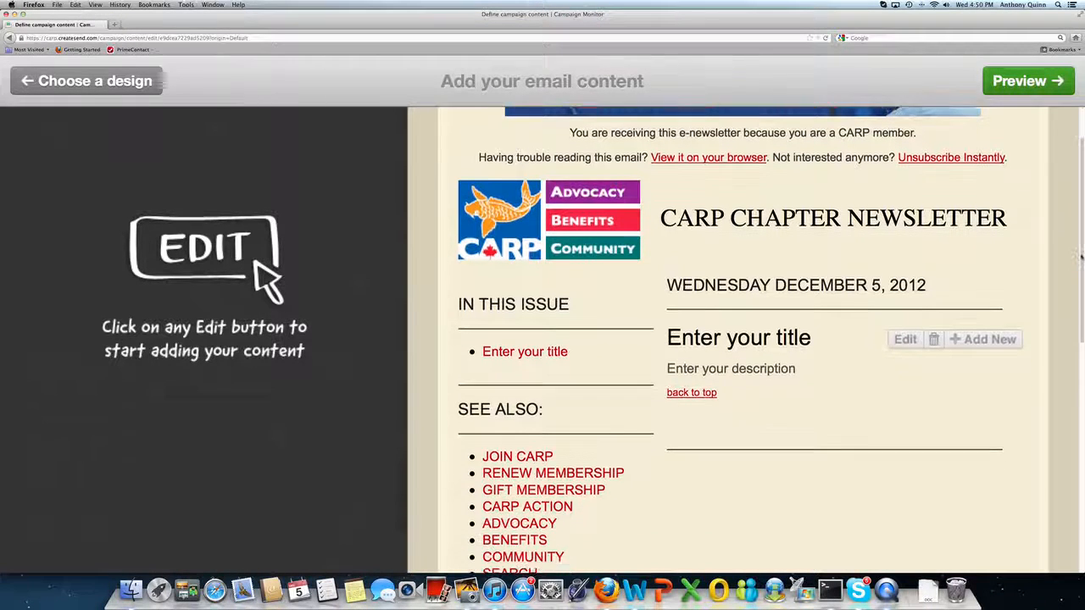
scroll(744, 339, "down", 4)
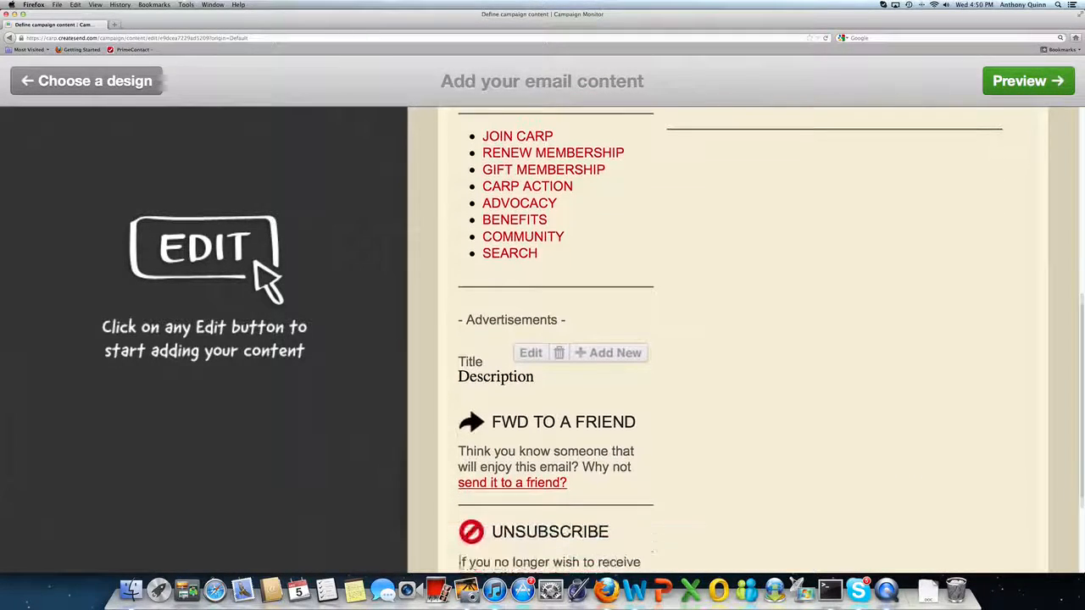
scroll(744, 339, "up", 7)
scroll(1053, 222, "up", 5)
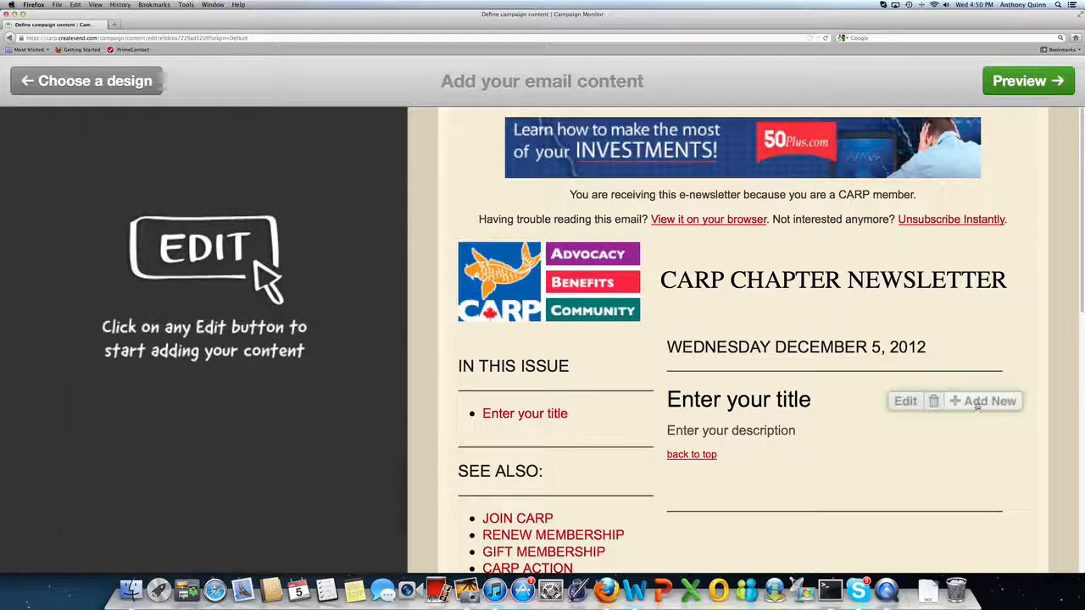
left_click(906, 402)
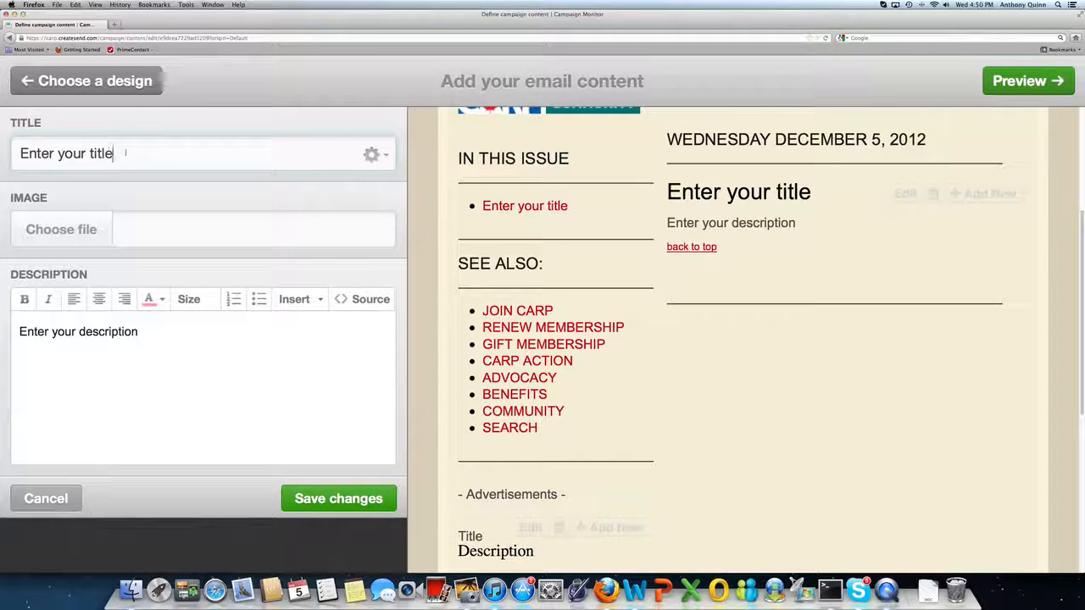
left_click_drag(125, 153, 14, 153)
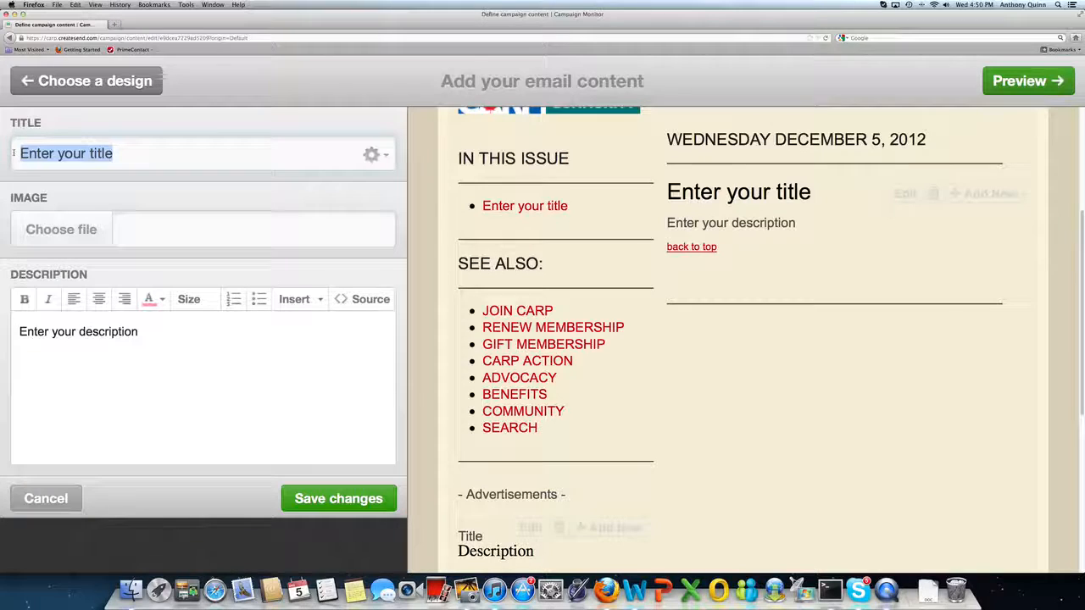
type("C")
key("BackSpace")
type("HG")
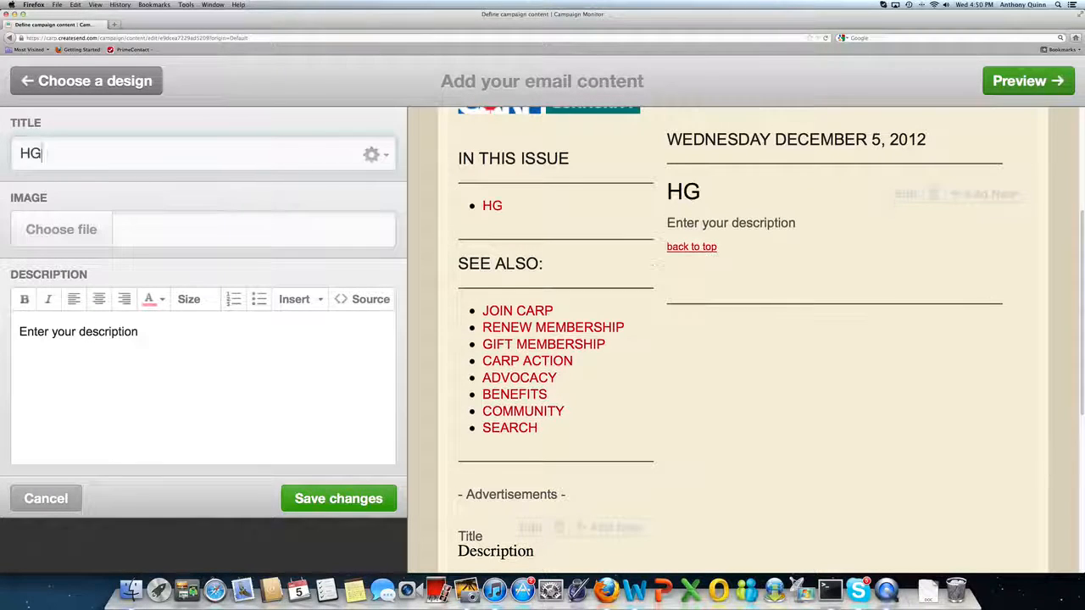
type("ol")
key("BackSpace")
key("BackSpace")
key("BackSpace")
type("olida")
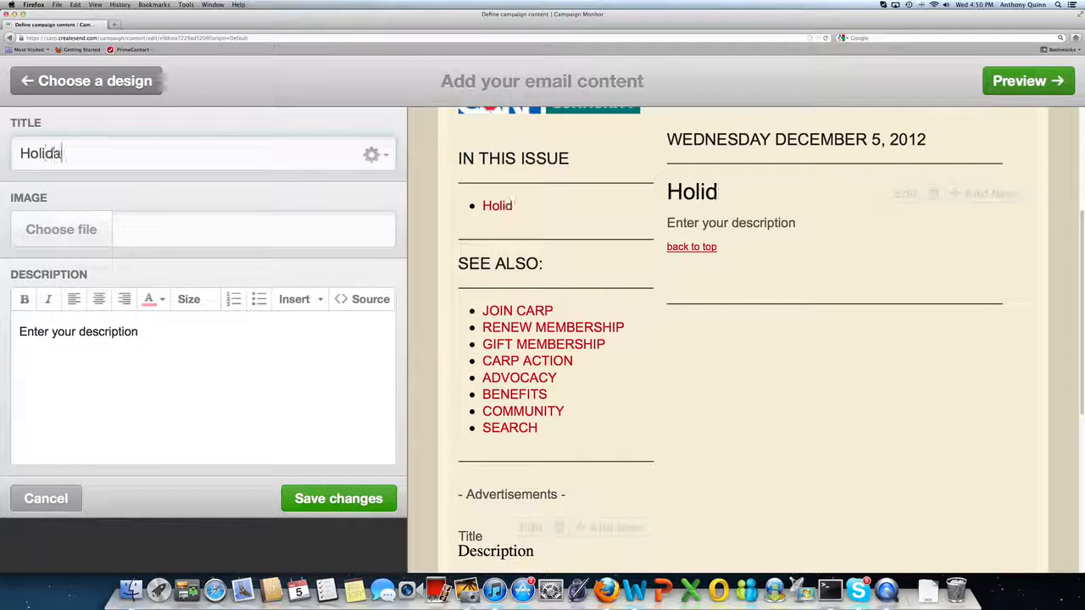
type("y CARP Chatpe")
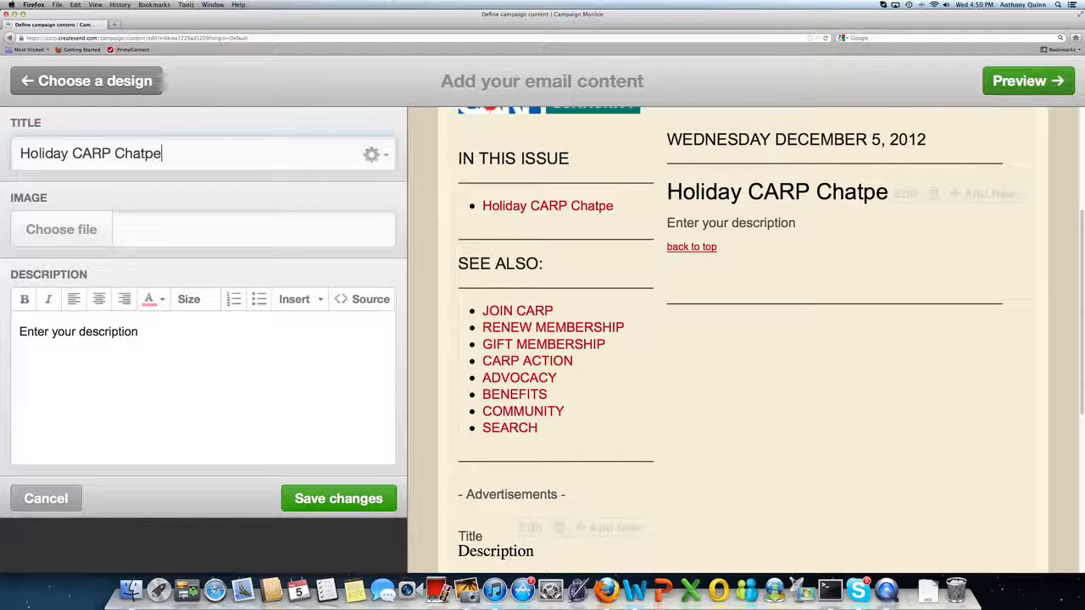
type("r MEet")
key("BackSpace")
key("BackSpace")
key("BackSpace")
type("e")
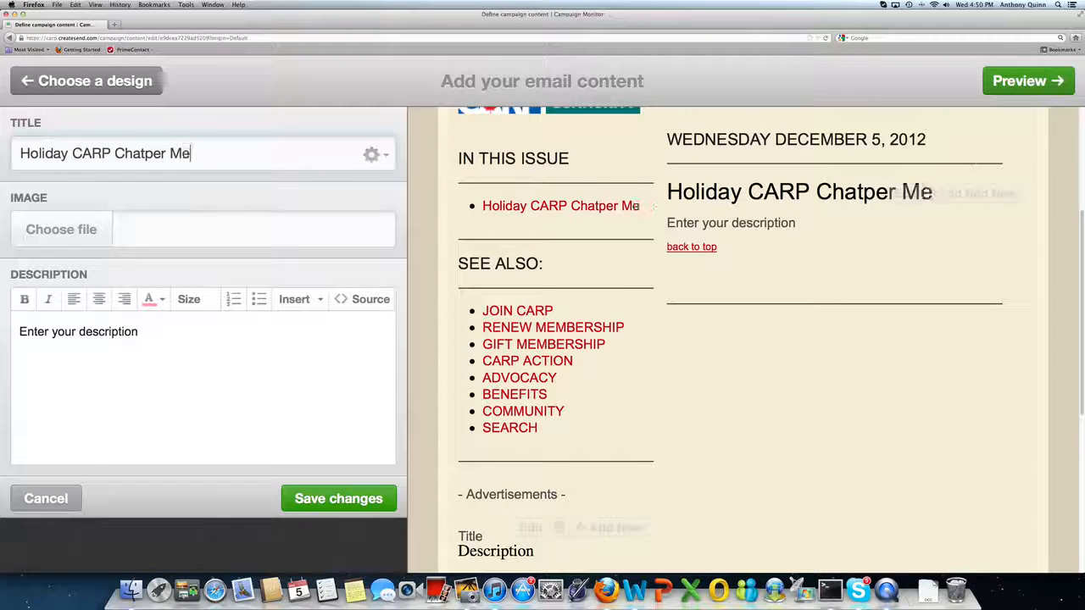
type("eting December 2")
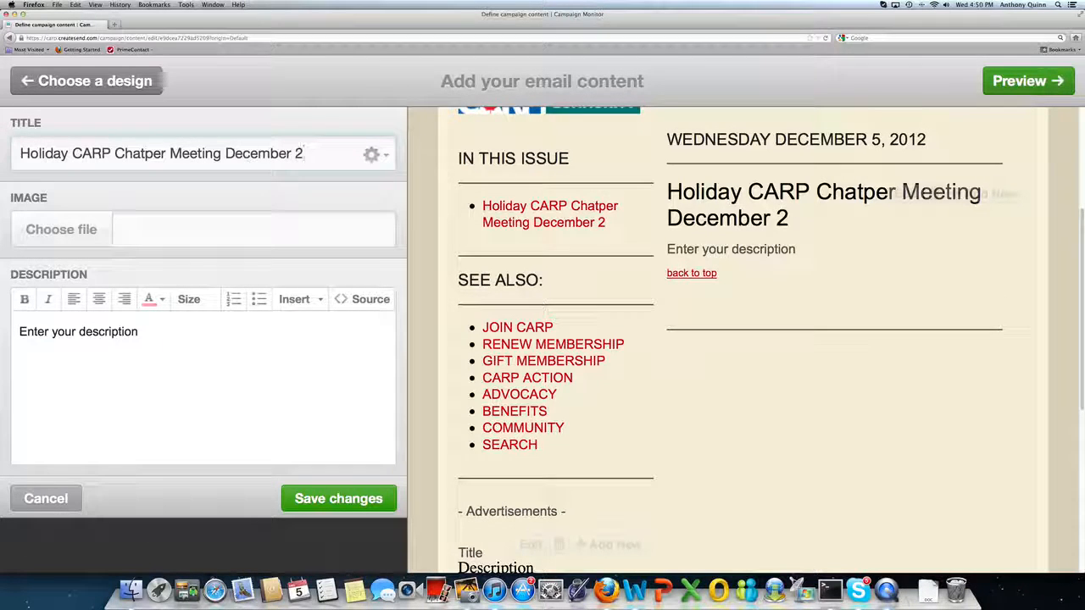
type("5th, 2012")
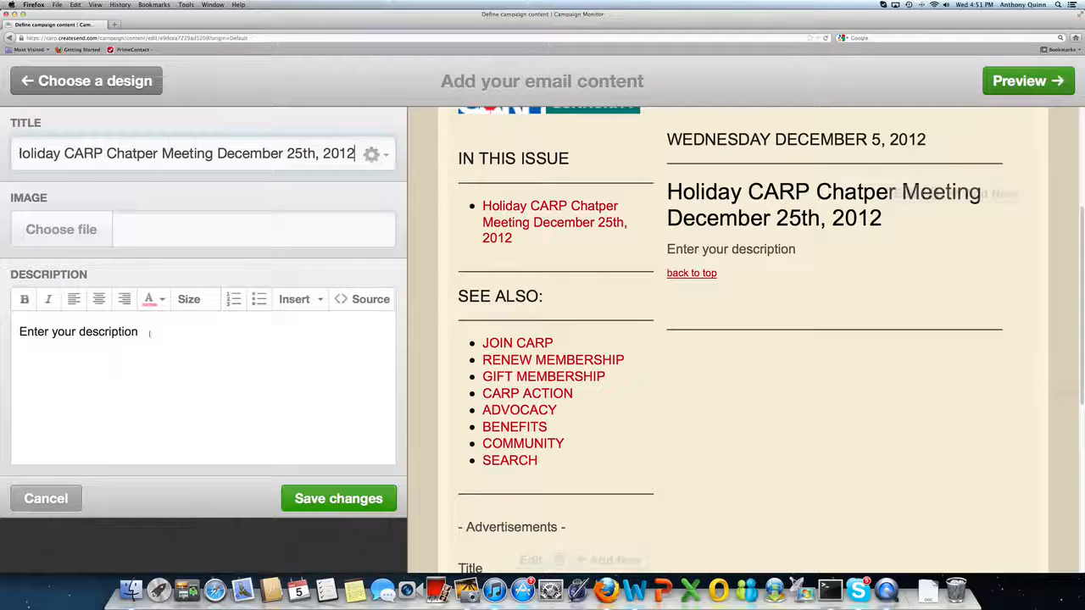
Replace the article description with It's a very busy time of year and why not make it busier with a CARP meeting on Christmas day.
left_click_drag(149, 335, 17, 333)
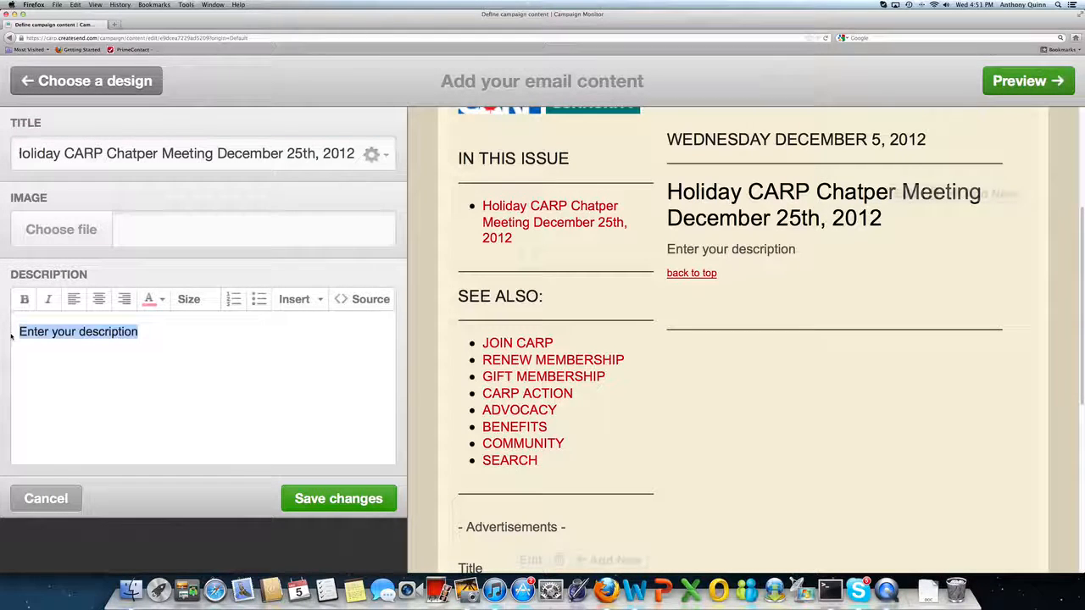
type("It's a")
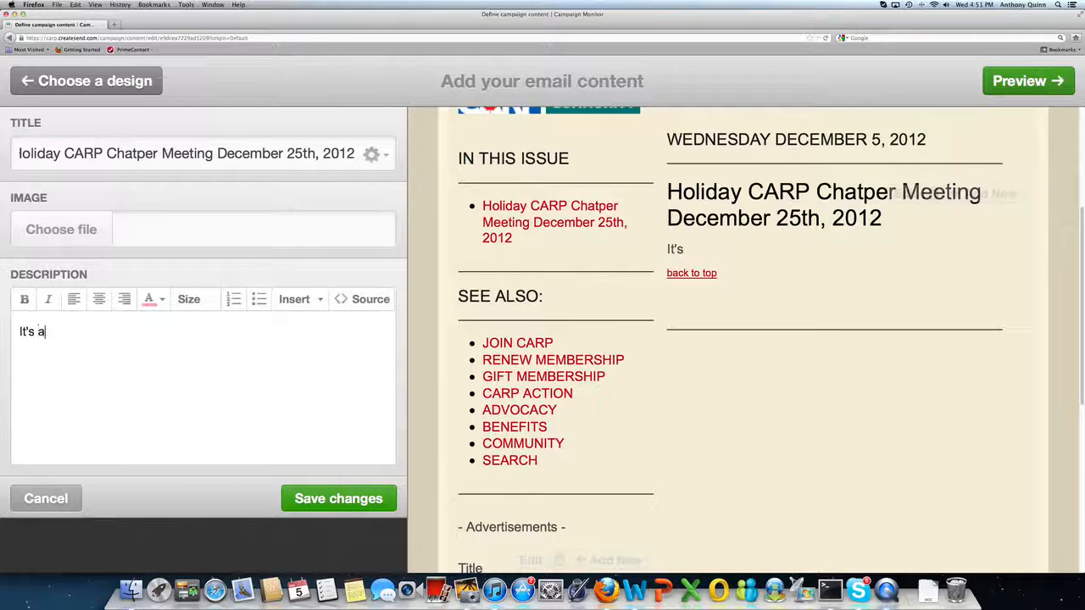
type(" very")
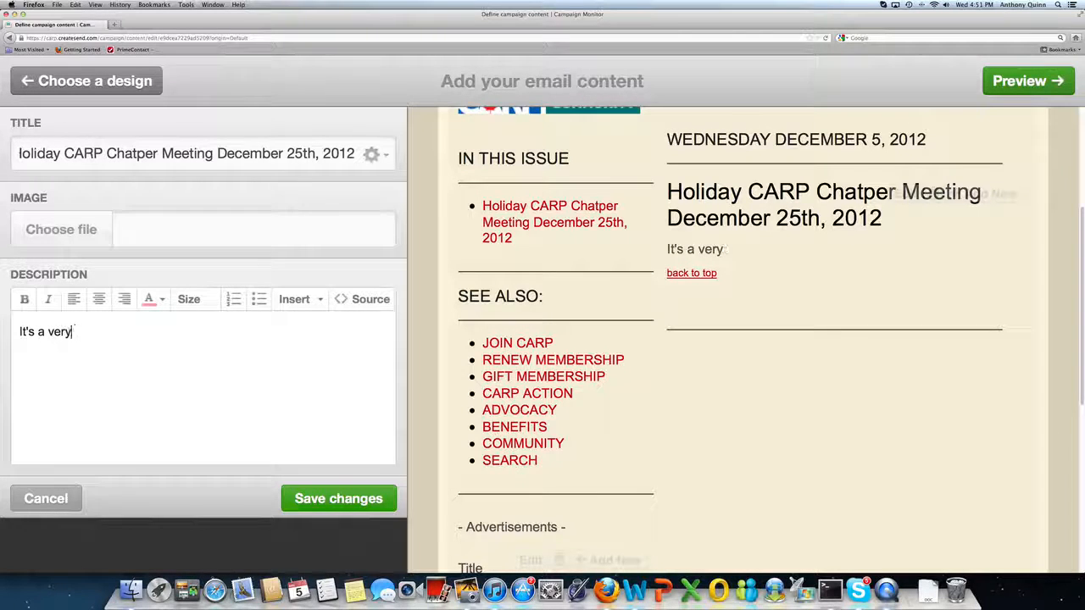
type("t b busy time of ")
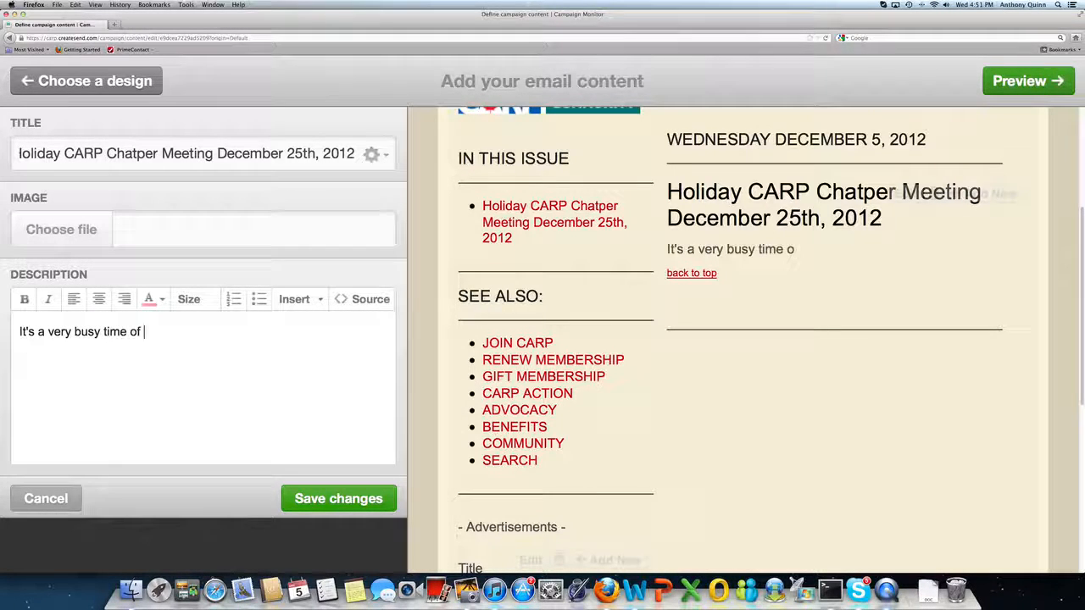
type("year and")
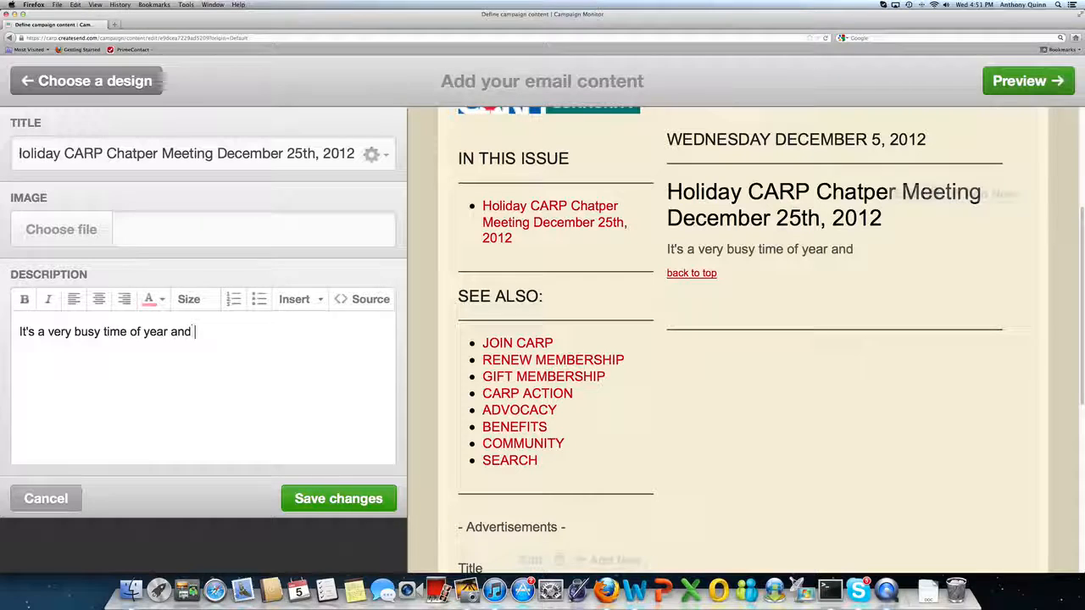
type(" why no")
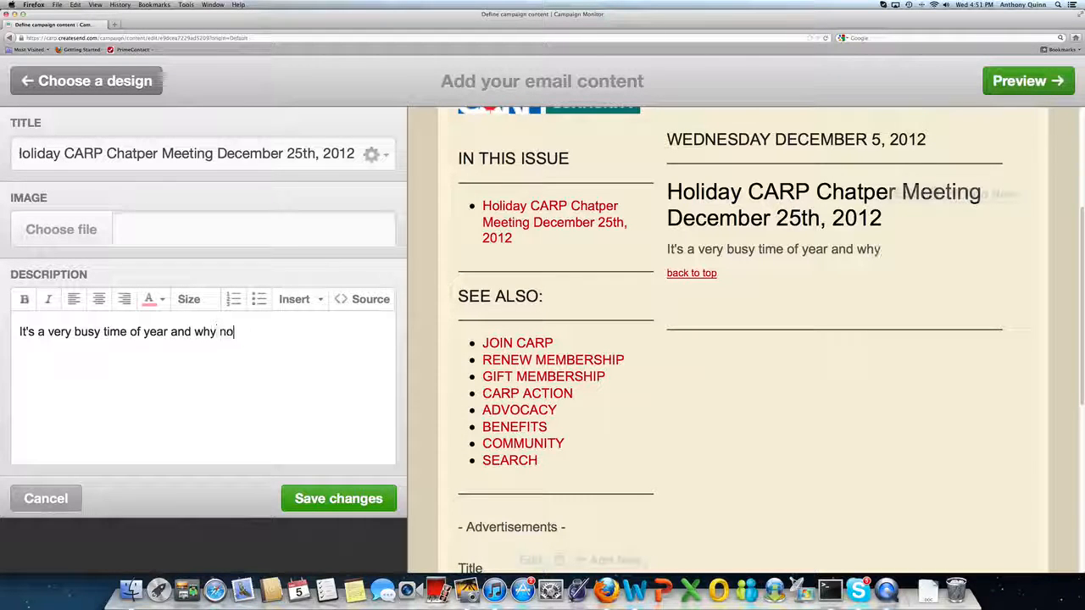
type("t make it bu")
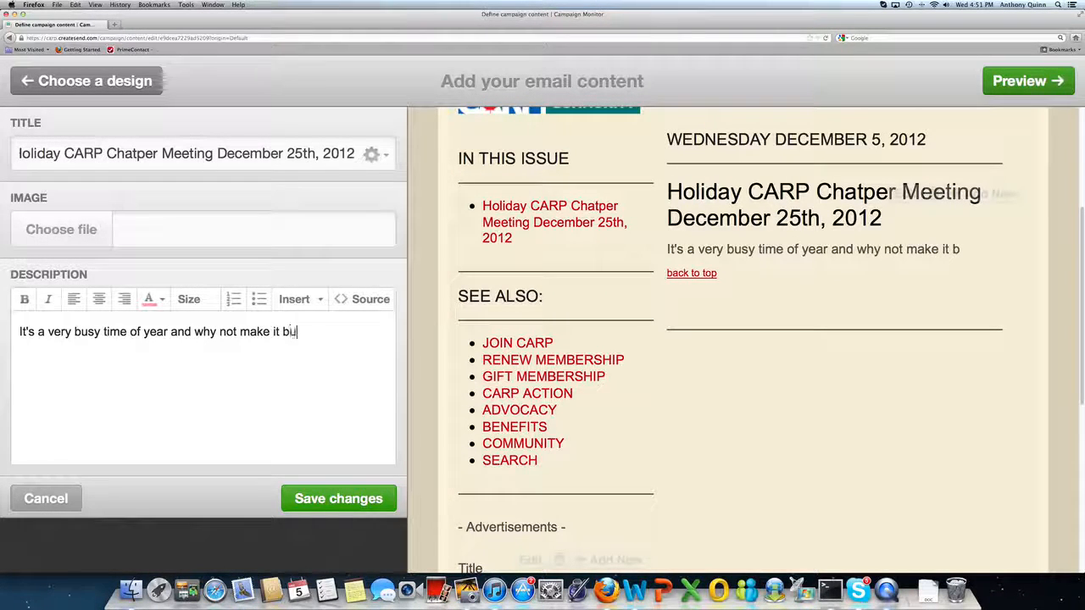
type("sier with a C")
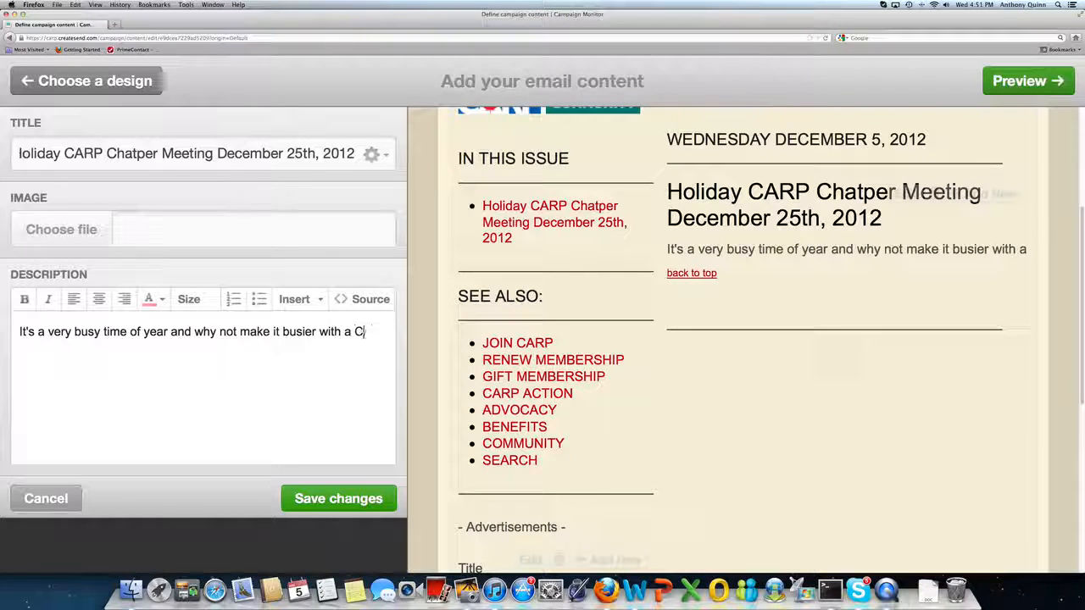
type("ARP meetin")
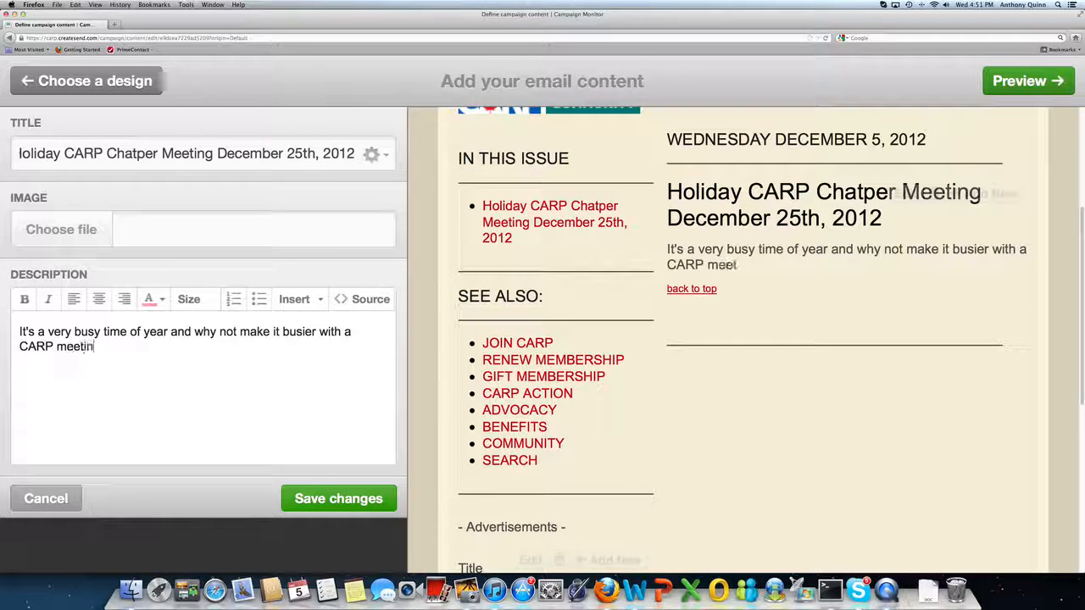
type("g on Christmas day.")
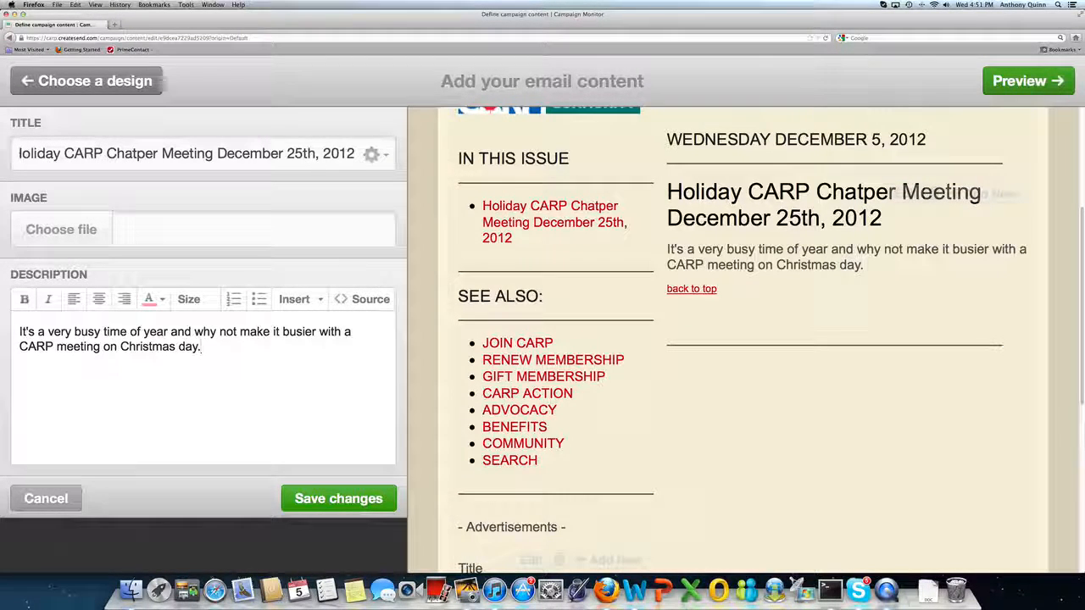
Open carp.ca in a new tab, open the pension reform news release, and copy its opening paragraphs.
left_click(116, 27)
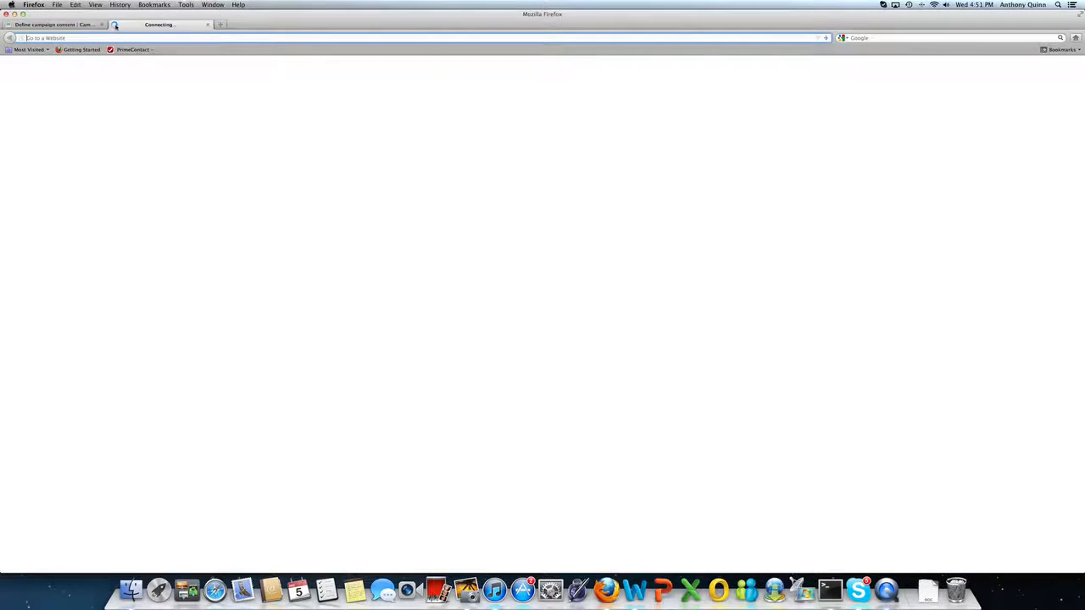
left_click(258, 159)
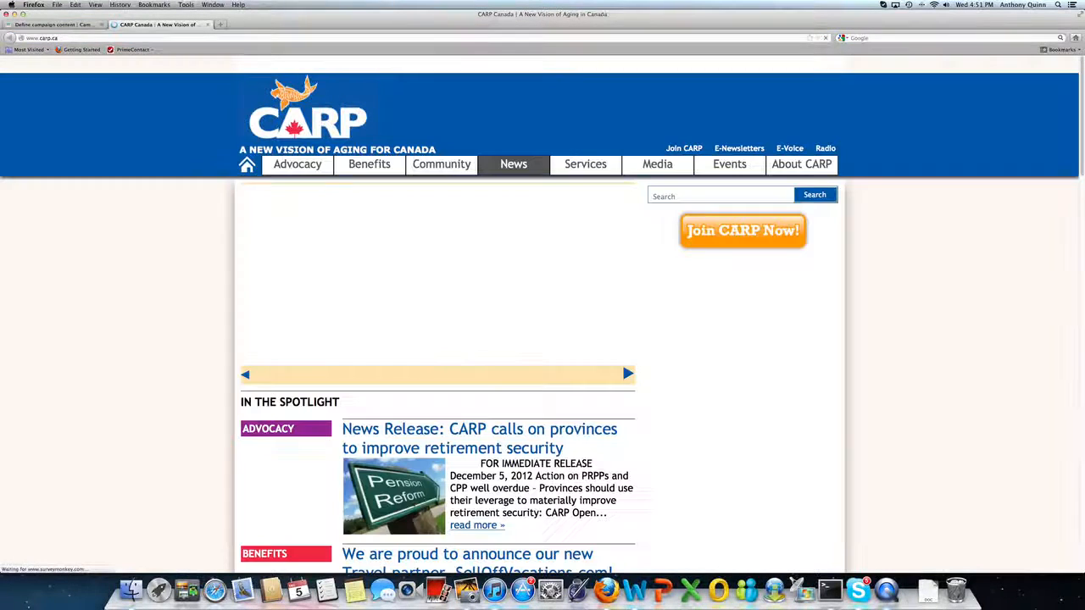
left_click(440, 432)
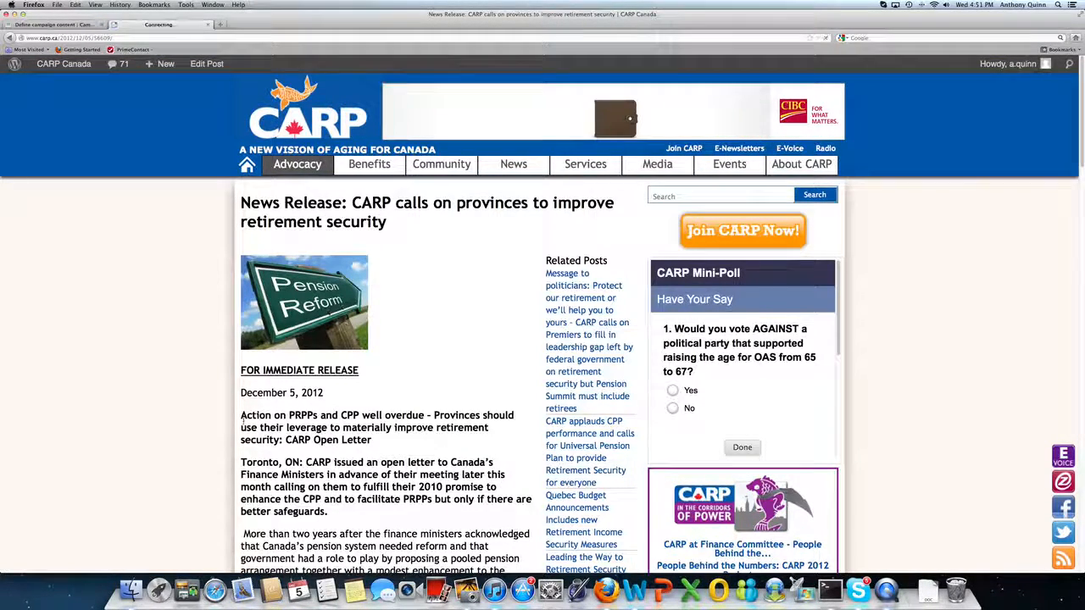
left_click_drag(241, 416, 371, 500)
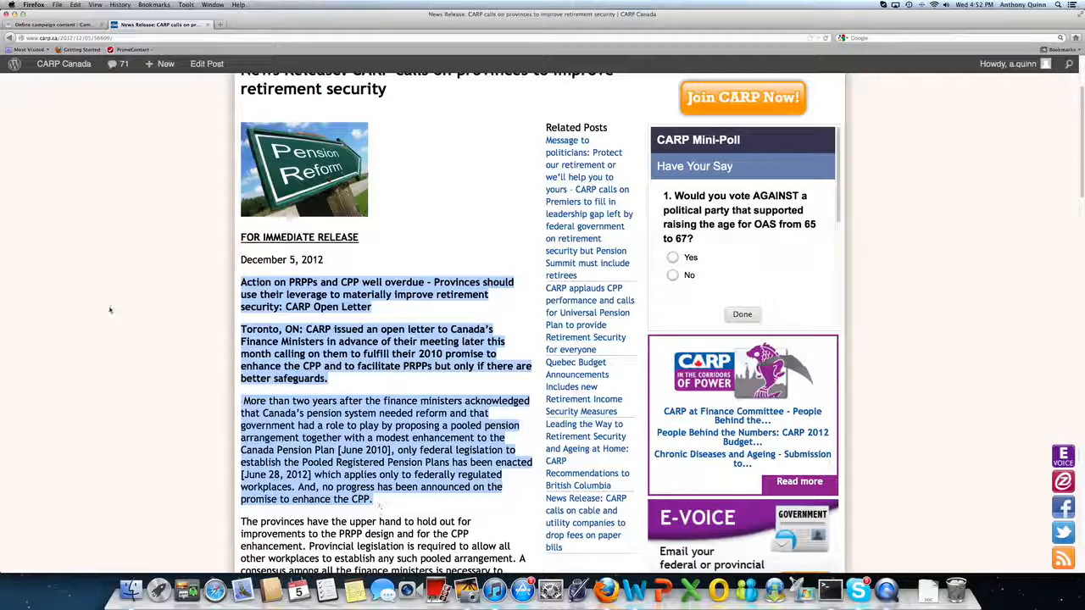
left_click(76, 5)
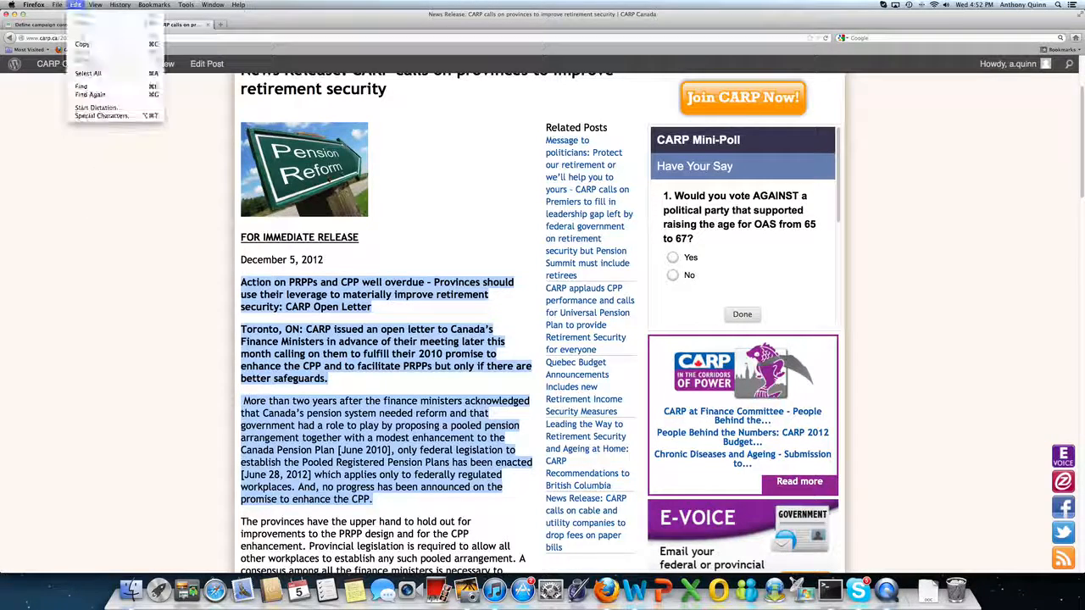
left_click(85, 44)
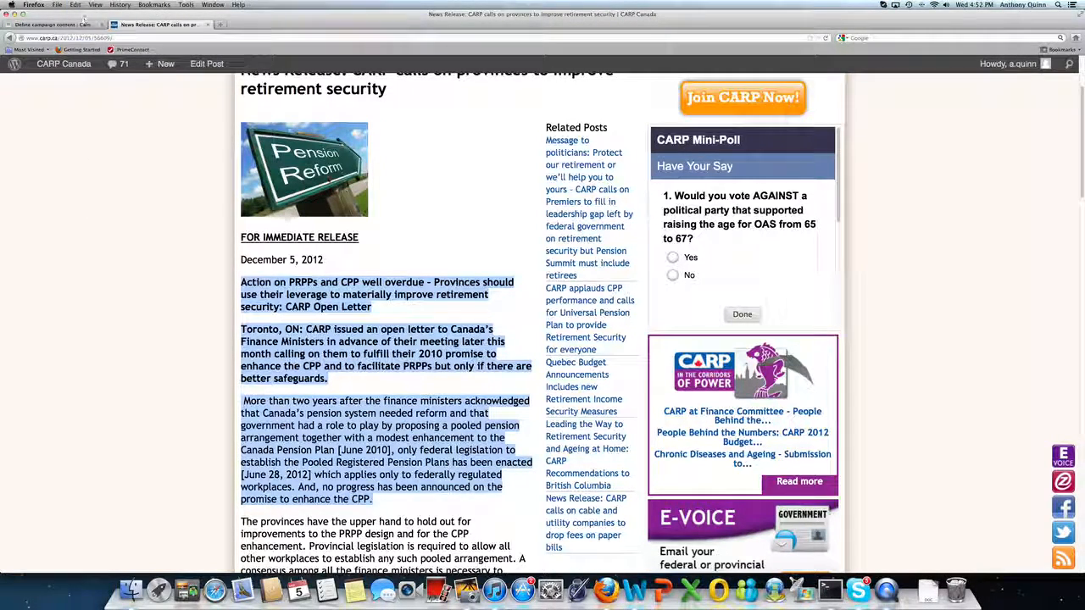
Back in the campaign, paste the copied news release text as a new paragraph below the article description.
left_click(78, 23)
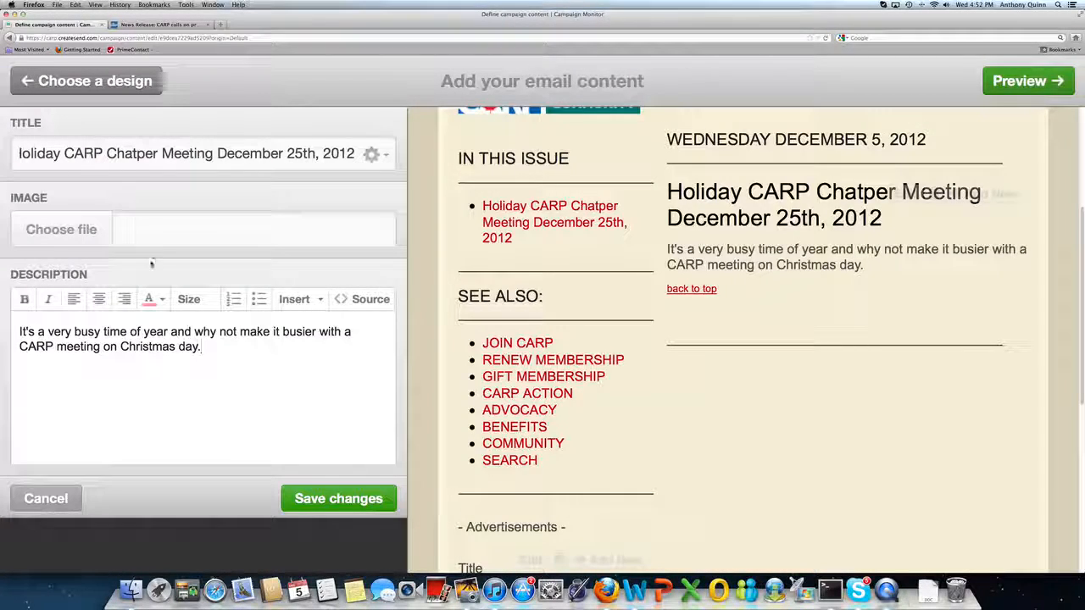
left_click(83, 375)
key("Return")
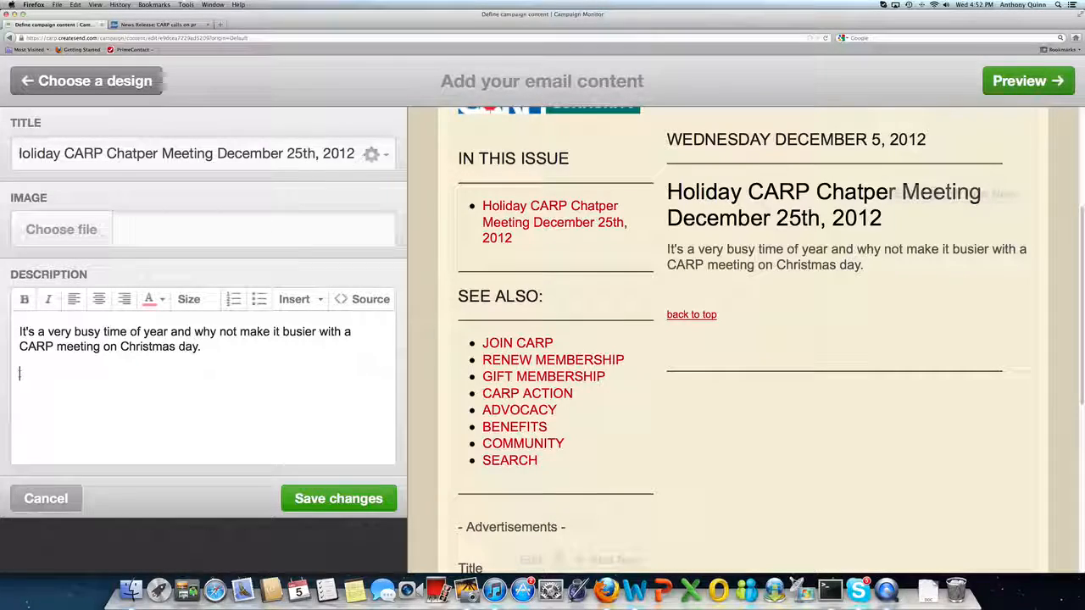
key("super+v")
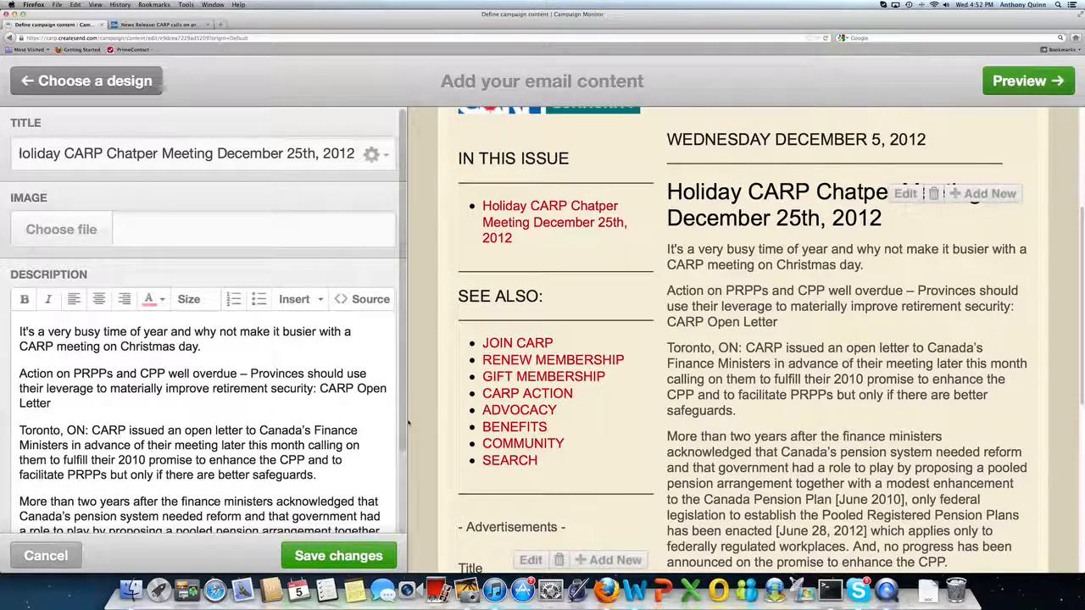
Correct the article title's misspelled word Chatper to Chapter.
mouse_move(402, 425)
left_mouse_down()
mouse_move(399, 516)
mouse_move(402, 417)
left_mouse_up()
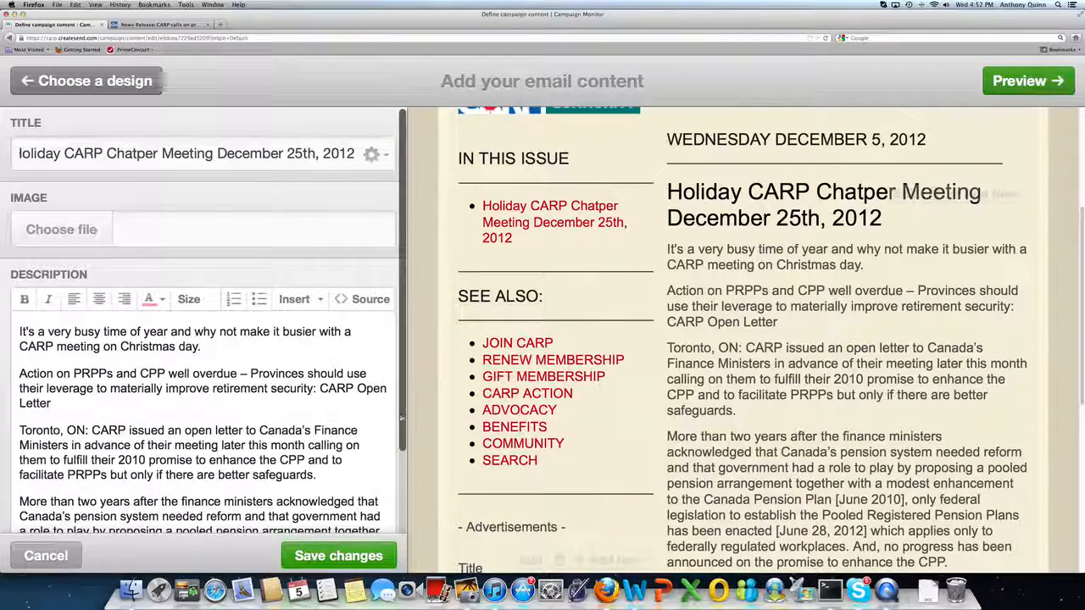
left_click_drag(402, 418, 401, 467)
scroll(354, 412, "up", 2)
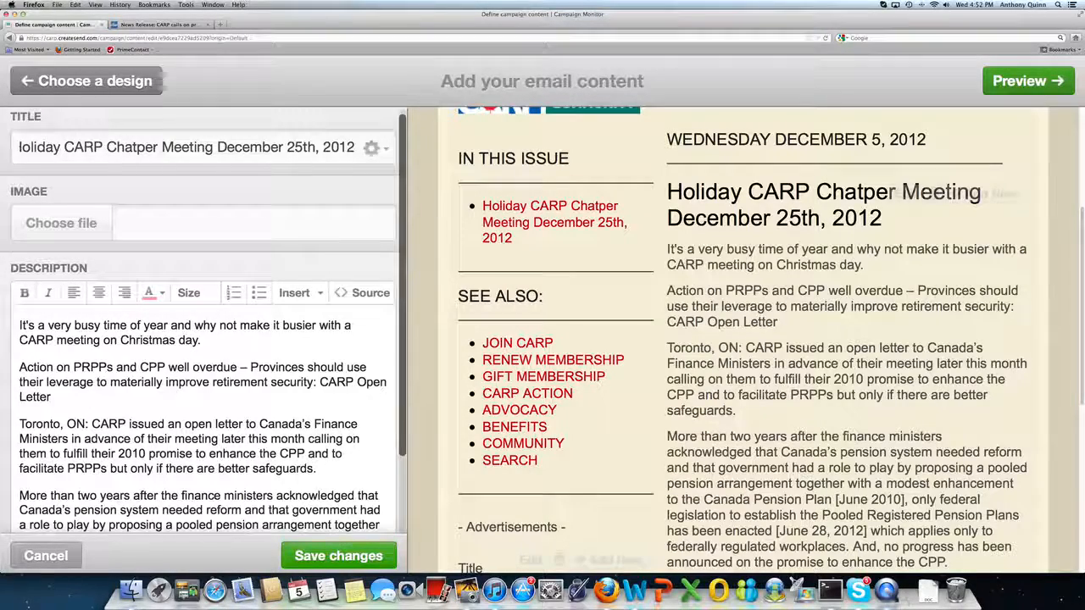
double_click(127, 148)
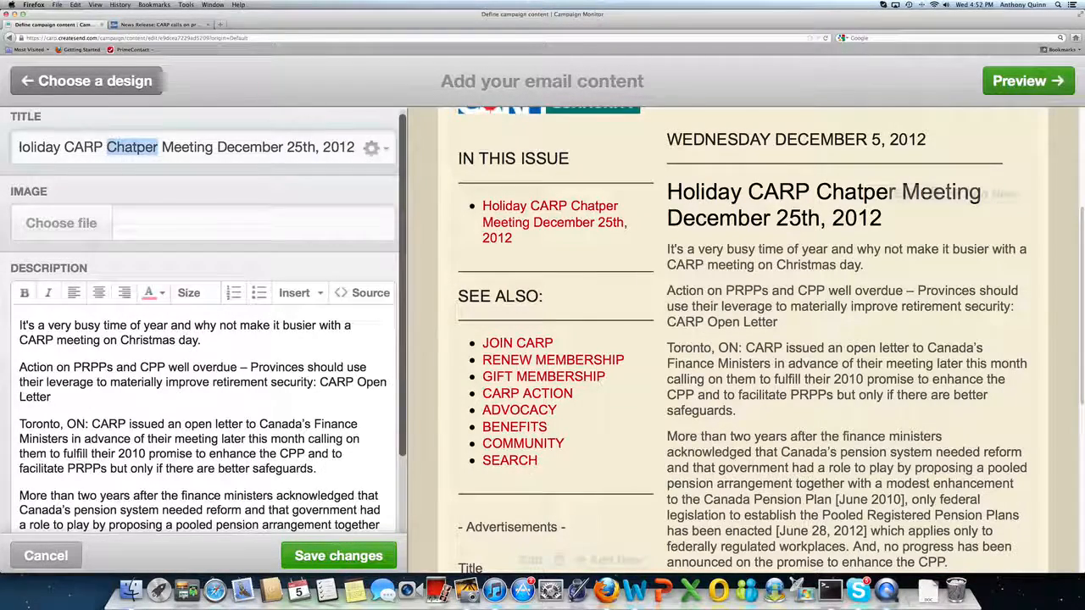
type("Chapter")
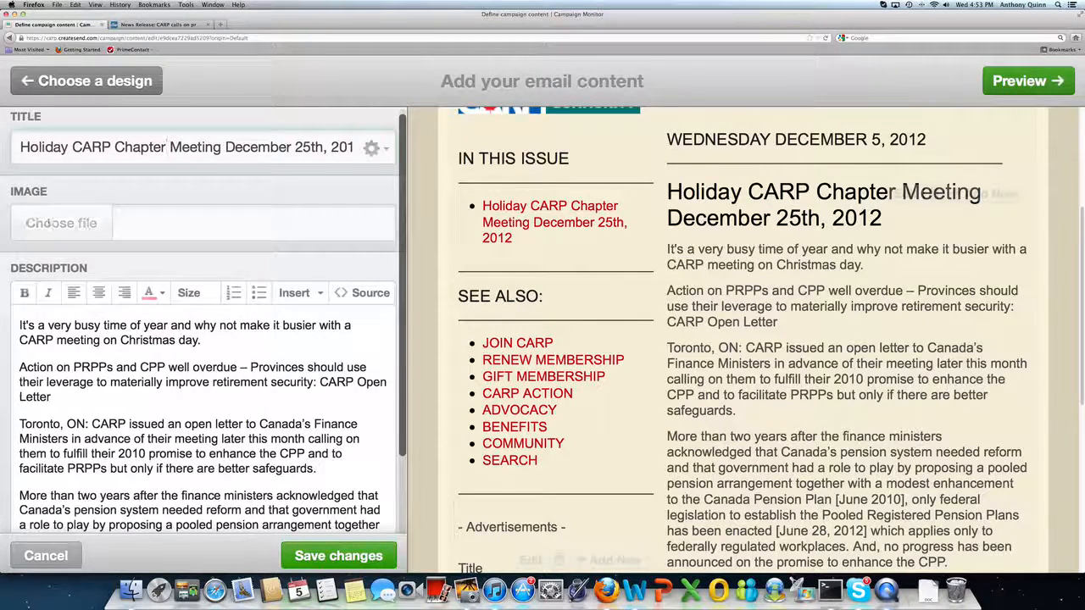
Upload Wordle%20Fish.png from the iPhoto Library Masters folders as the article image and save the article changes.
left_click(61, 223)
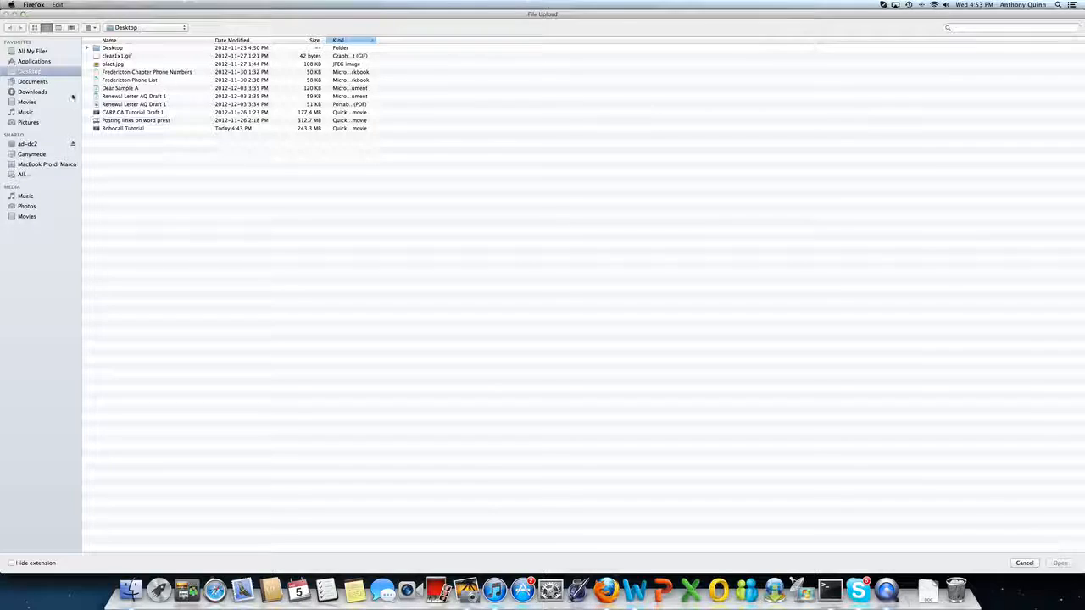
left_click(28, 123)
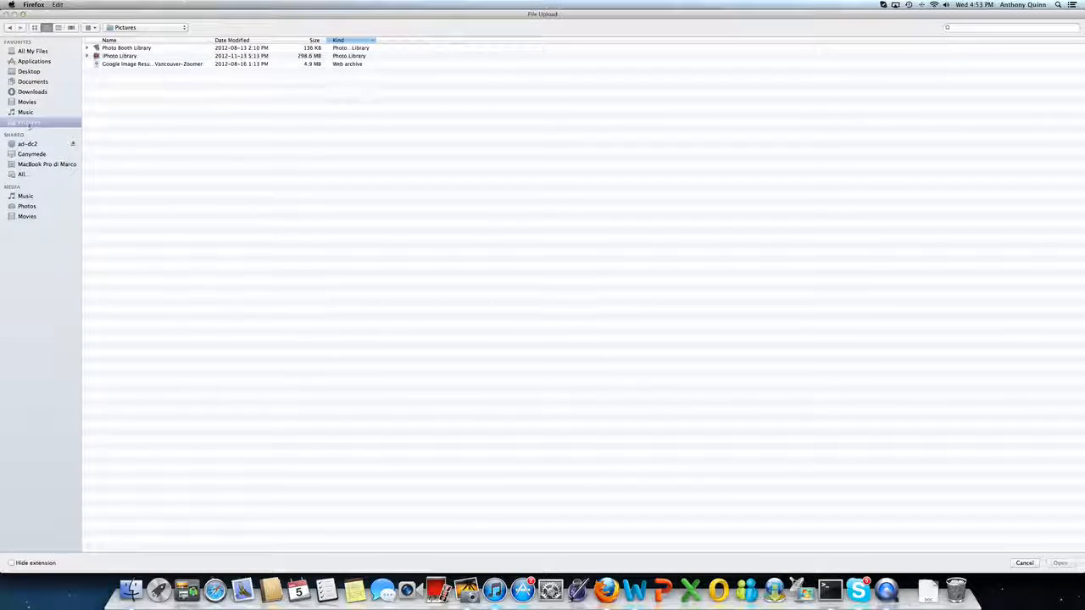
left_click(110, 56)
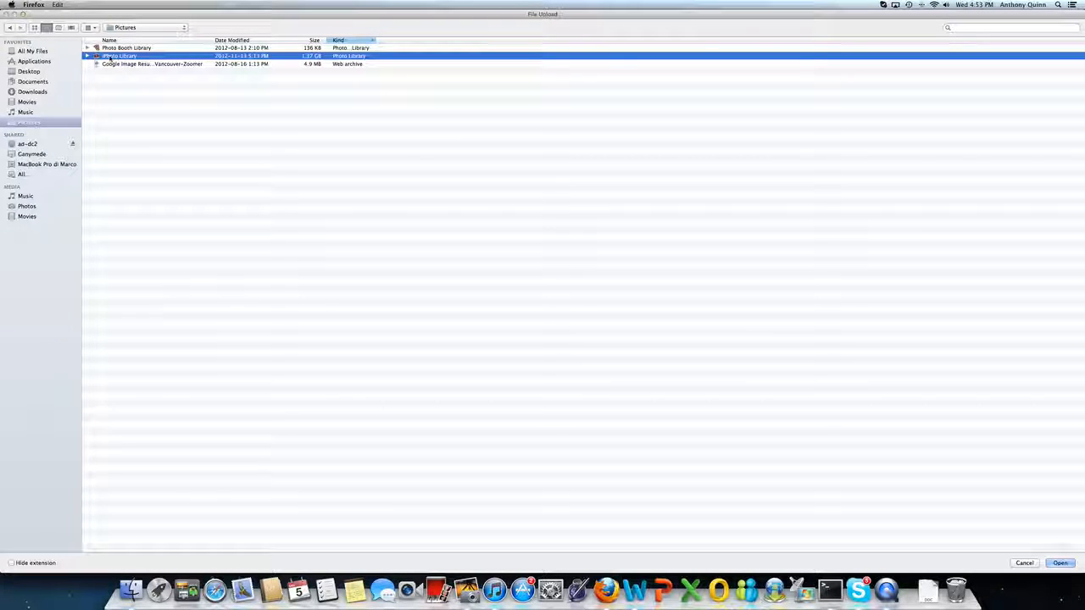
double_click(108, 56)
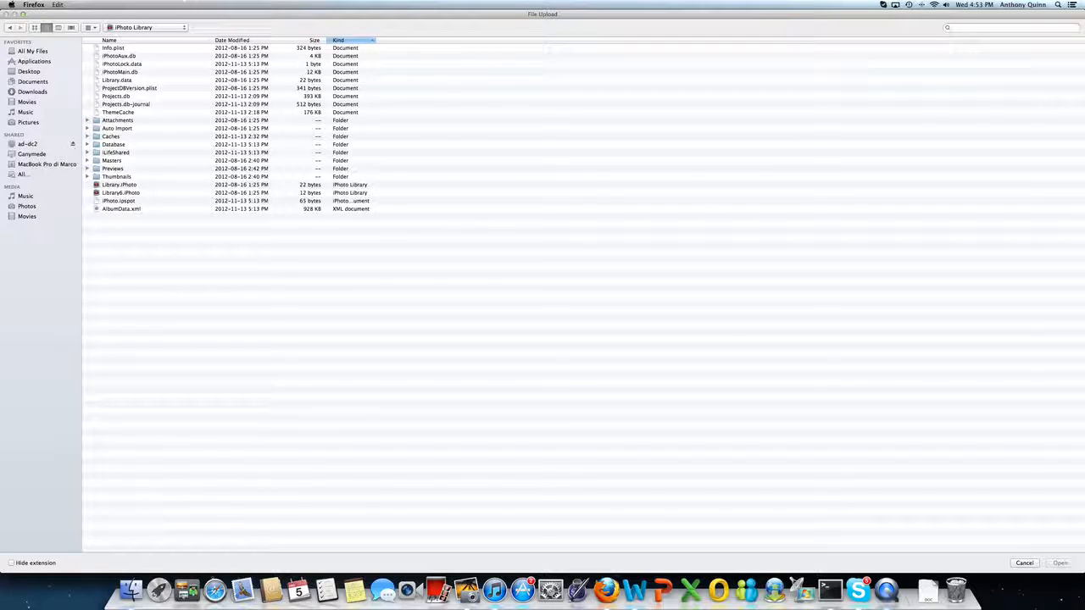
scroll(109, 173, "down", 1)
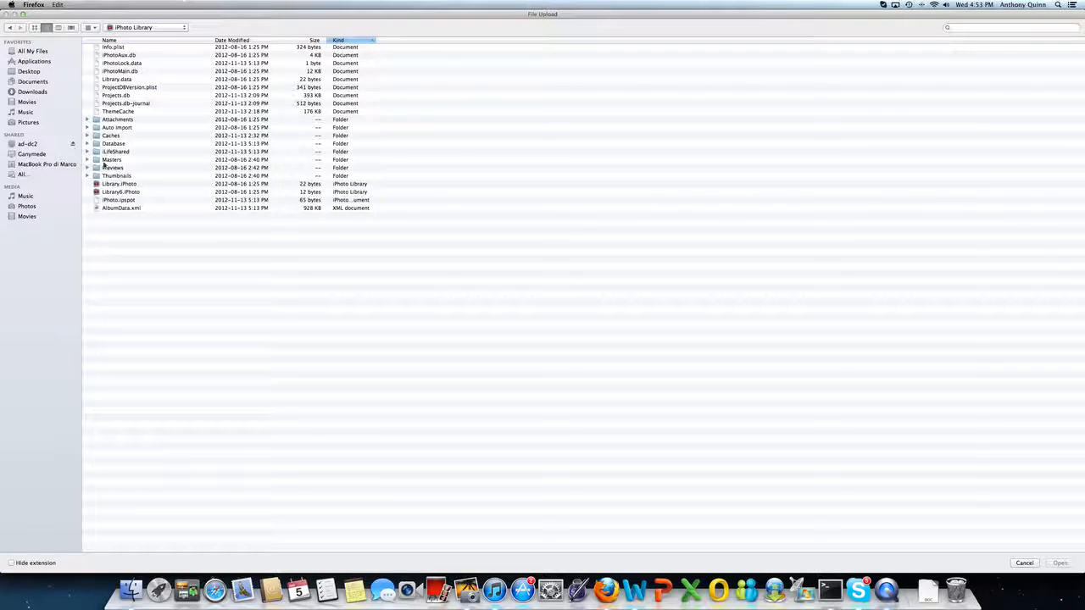
double_click(103, 163)
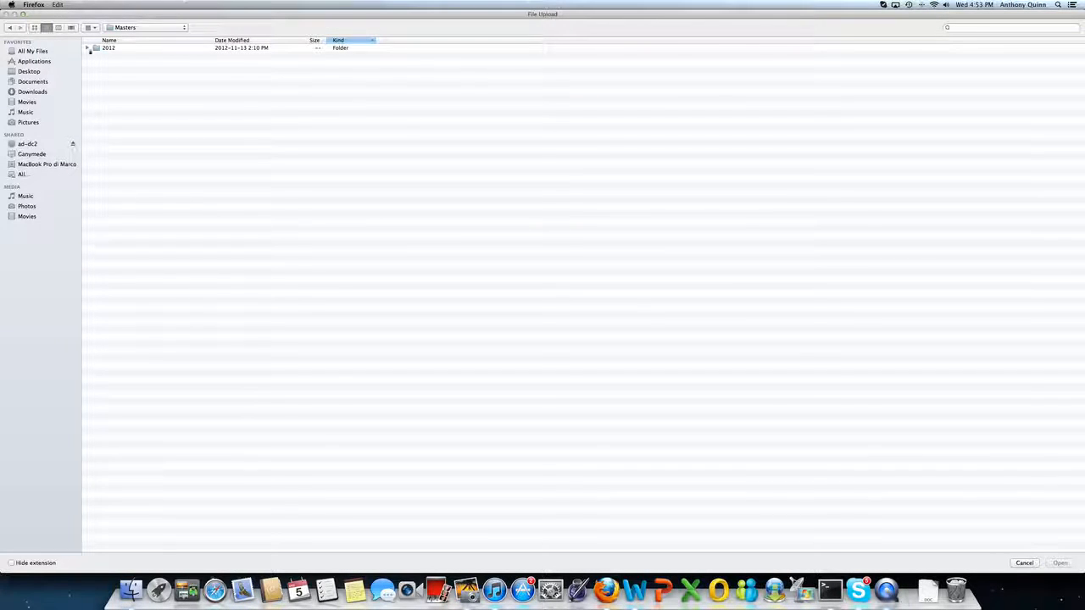
double_click(96, 49)
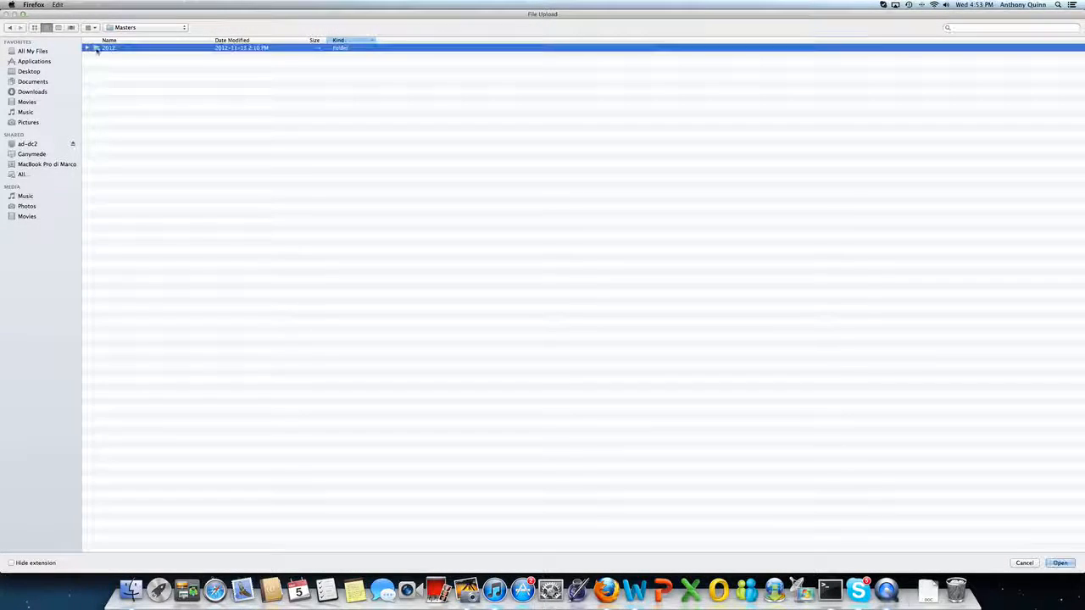
double_click(98, 64)
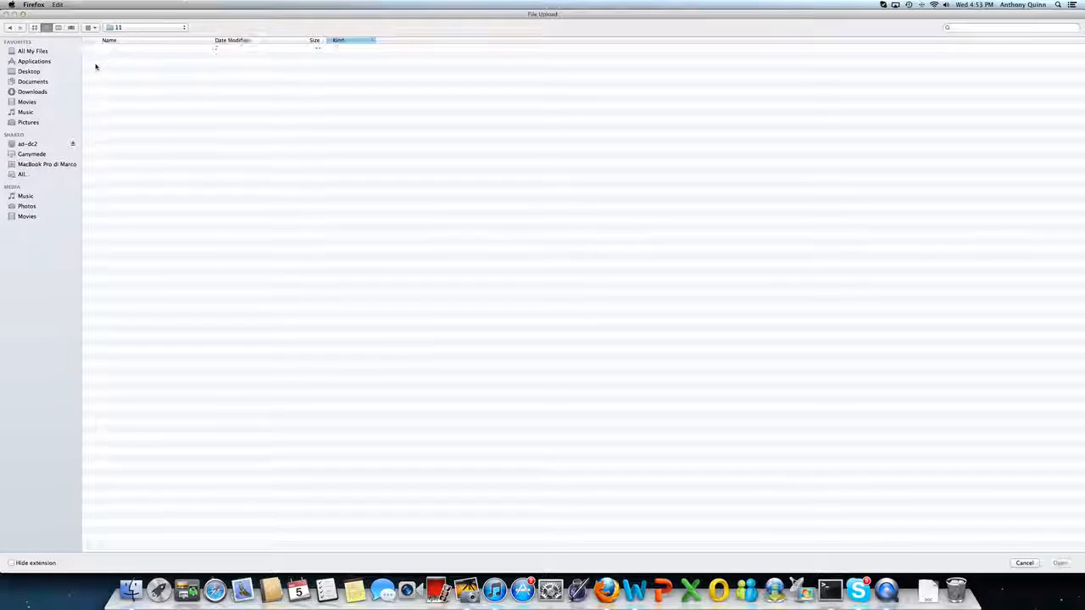
left_click(97, 49)
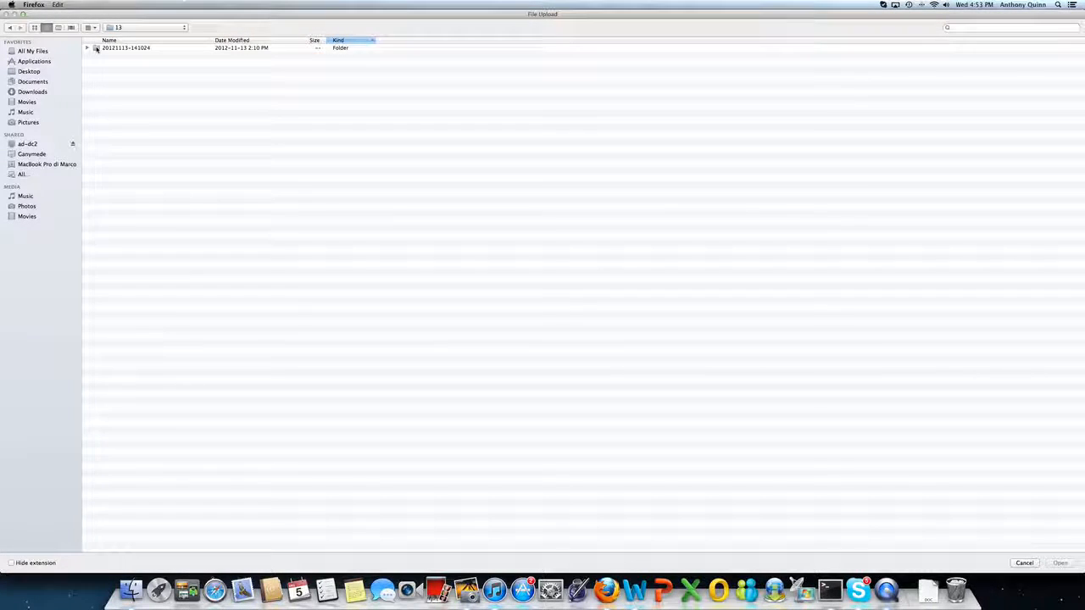
double_click(97, 49)
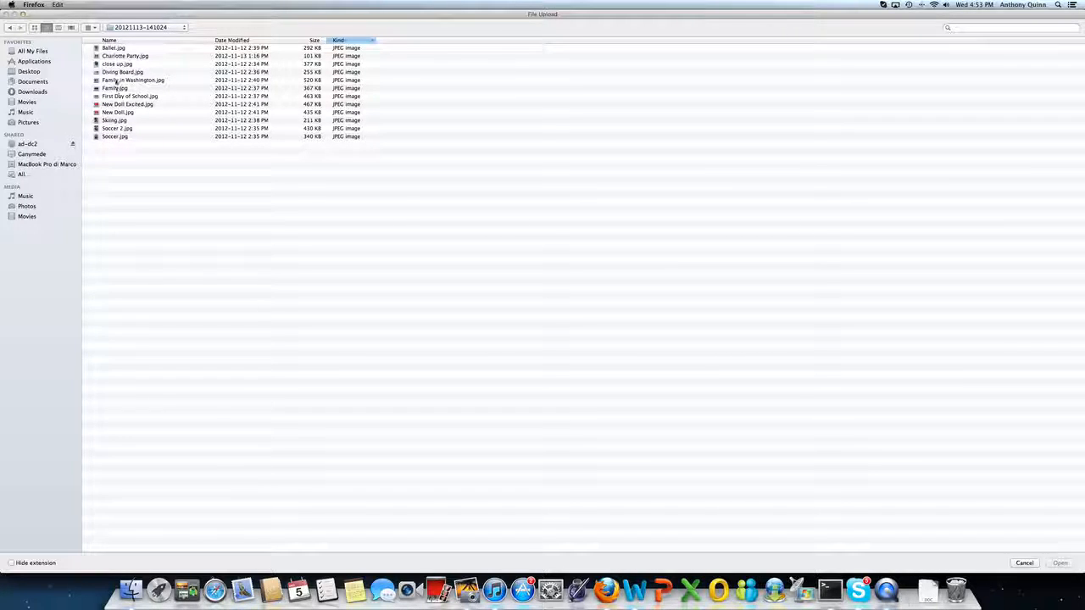
left_click(8, 28)
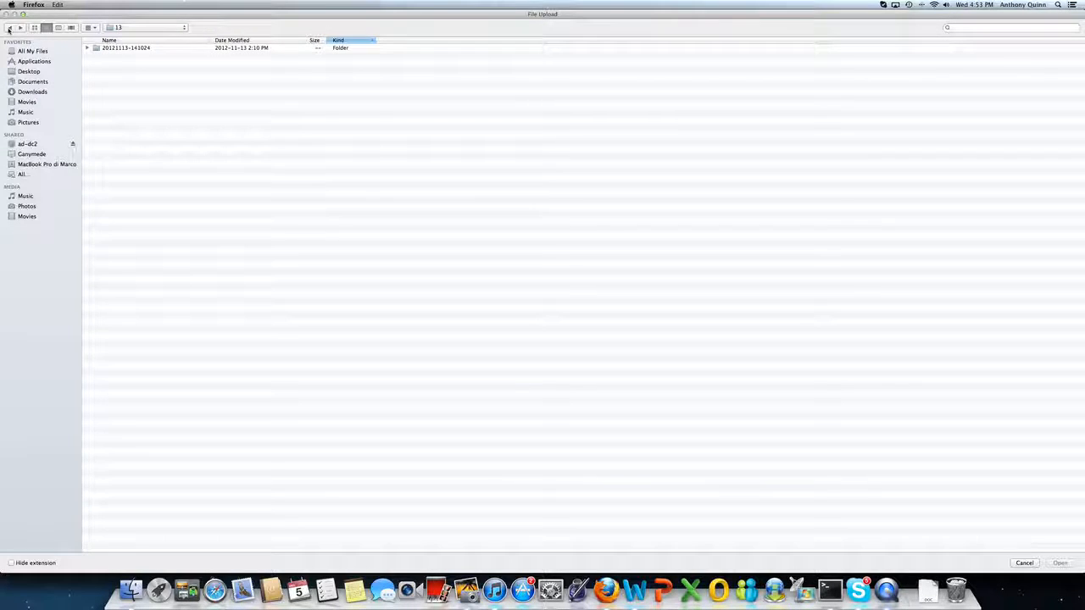
left_click(8, 28)
left_click(8, 28)
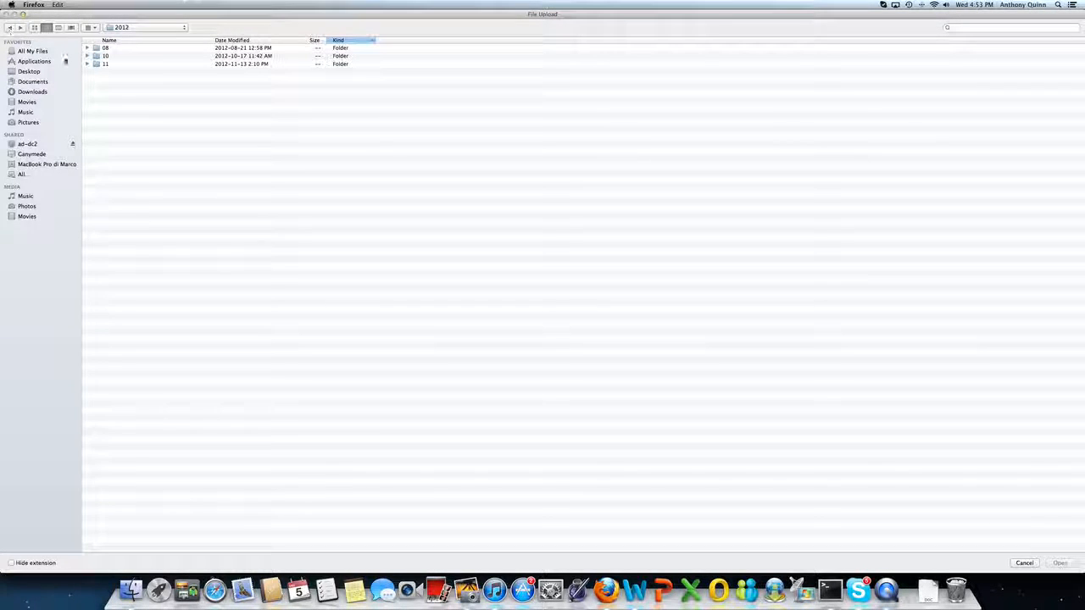
left_click(86, 48)
double_click(105, 64)
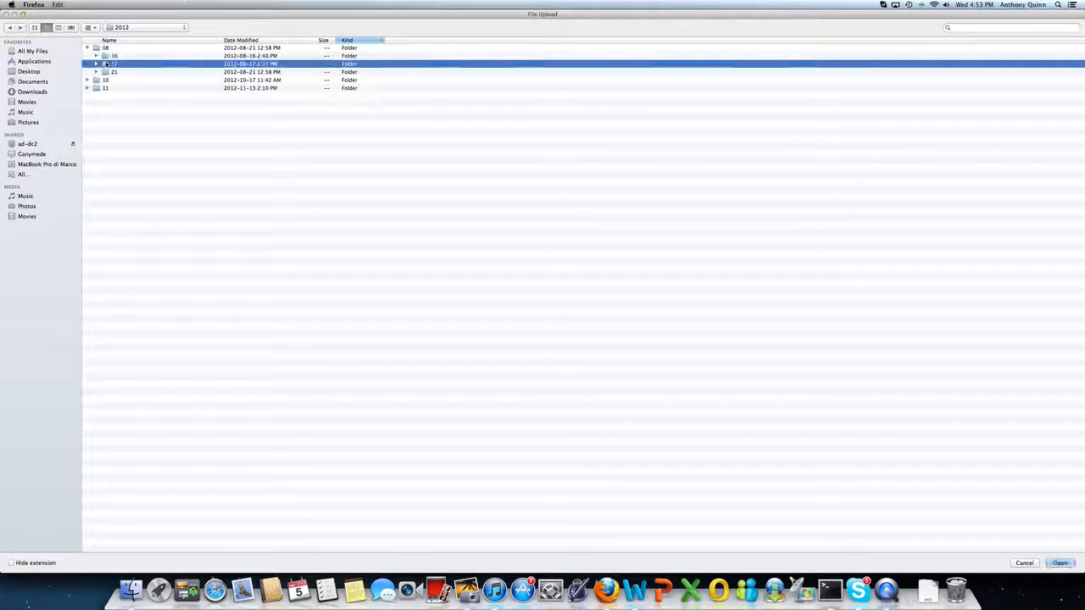
double_click(102, 48)
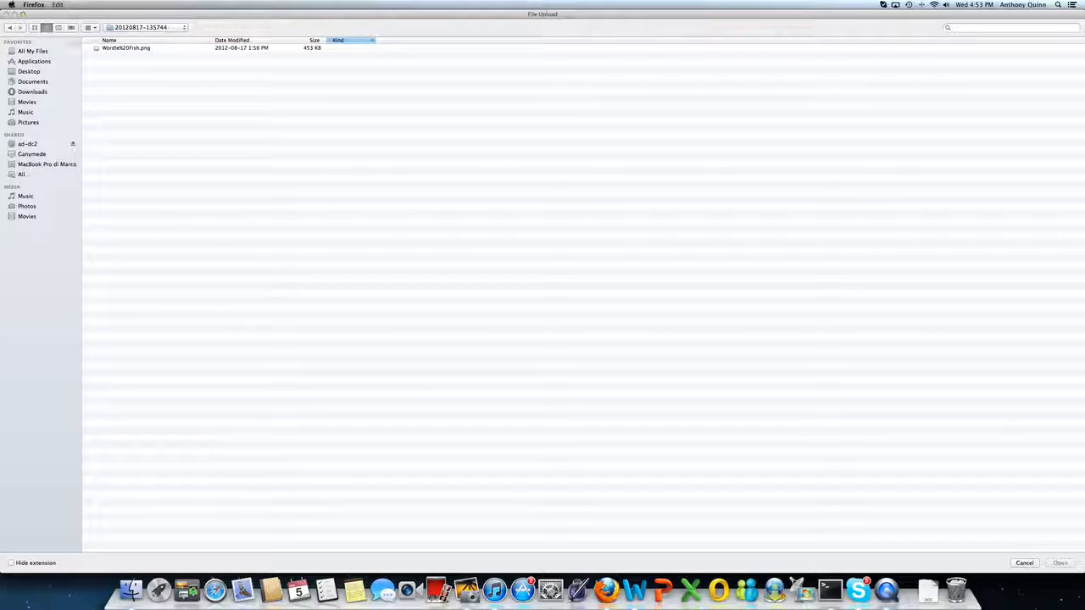
double_click(103, 49)
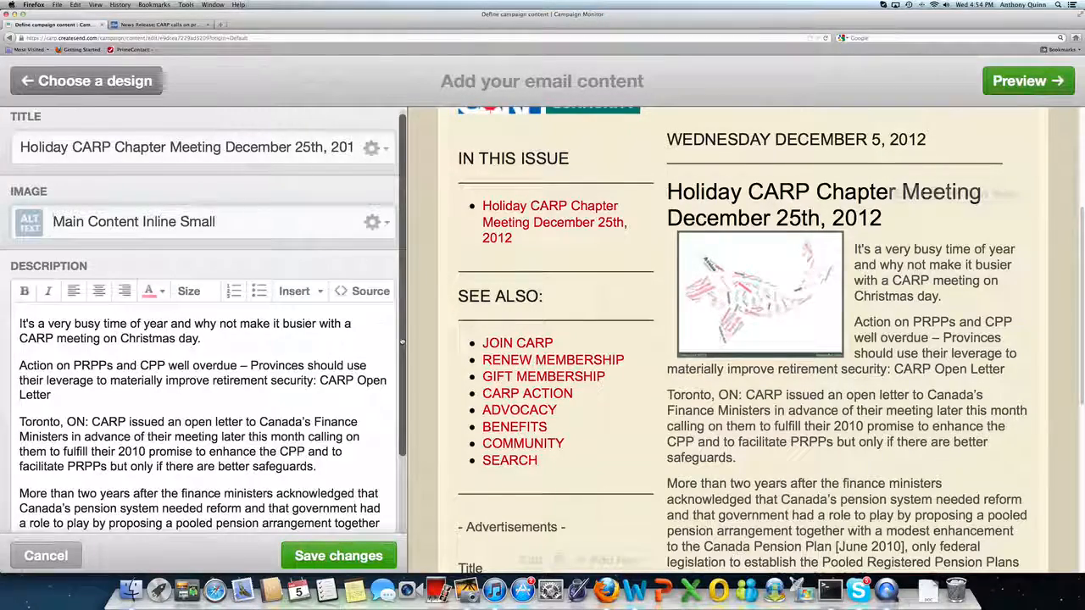
scroll(403, 341, "down", 5)
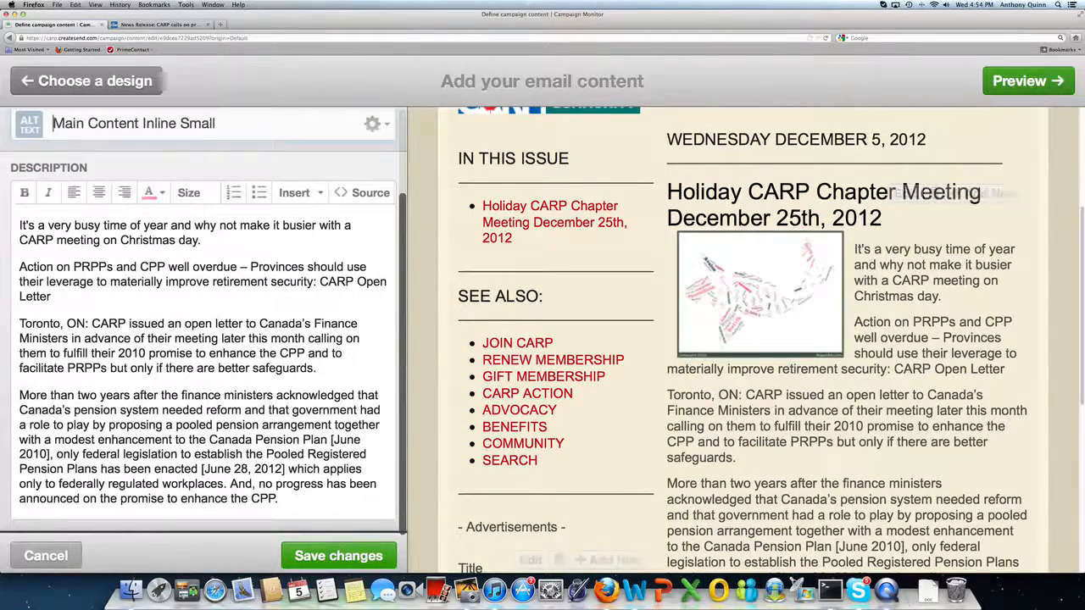
left_click(338, 556)
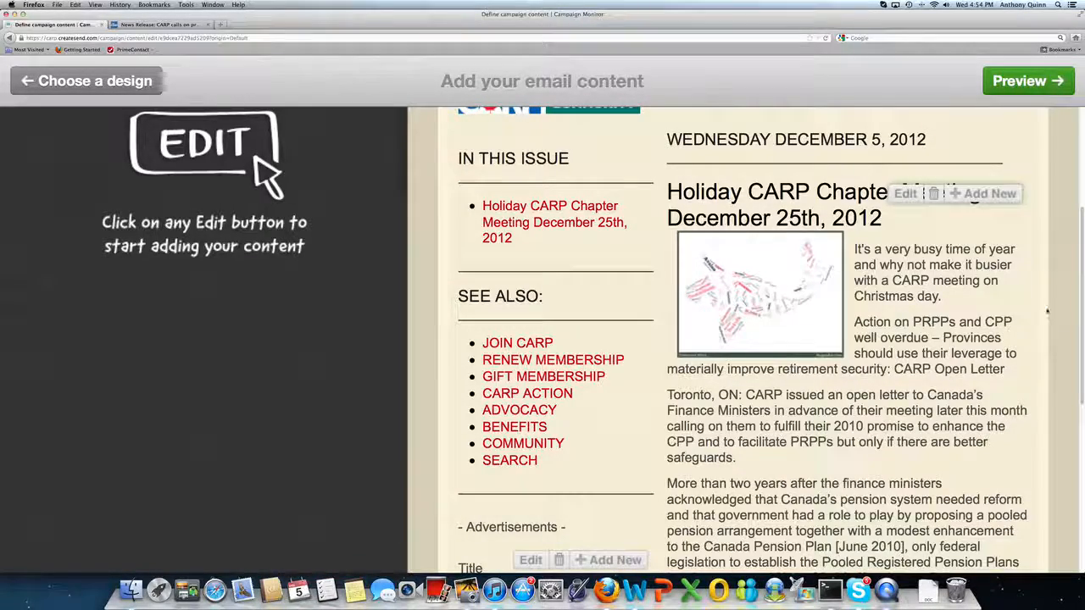
Add a new article after the main story and title it This is story number two in our example.
scroll(1048, 312, "down", 2)
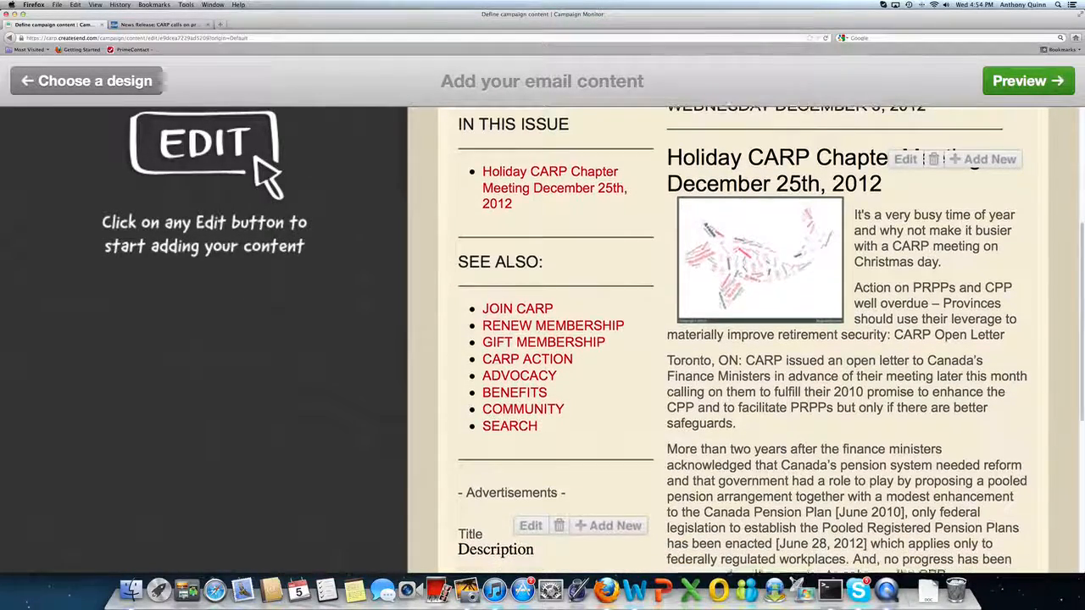
scroll(768, 340, "down", 5)
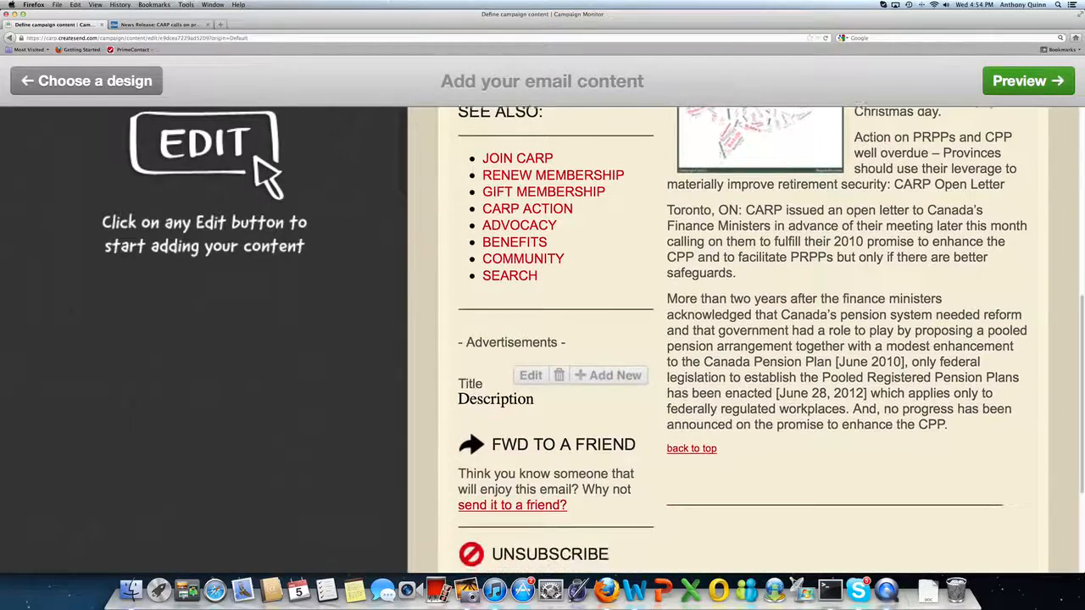
scroll(768, 341, "up", 6)
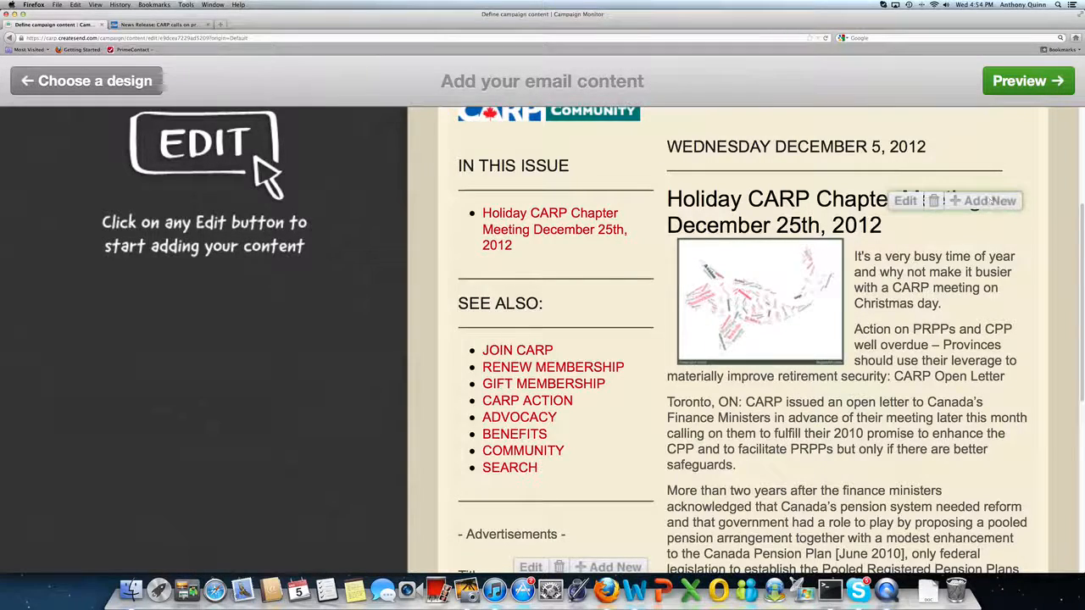
left_click(990, 201)
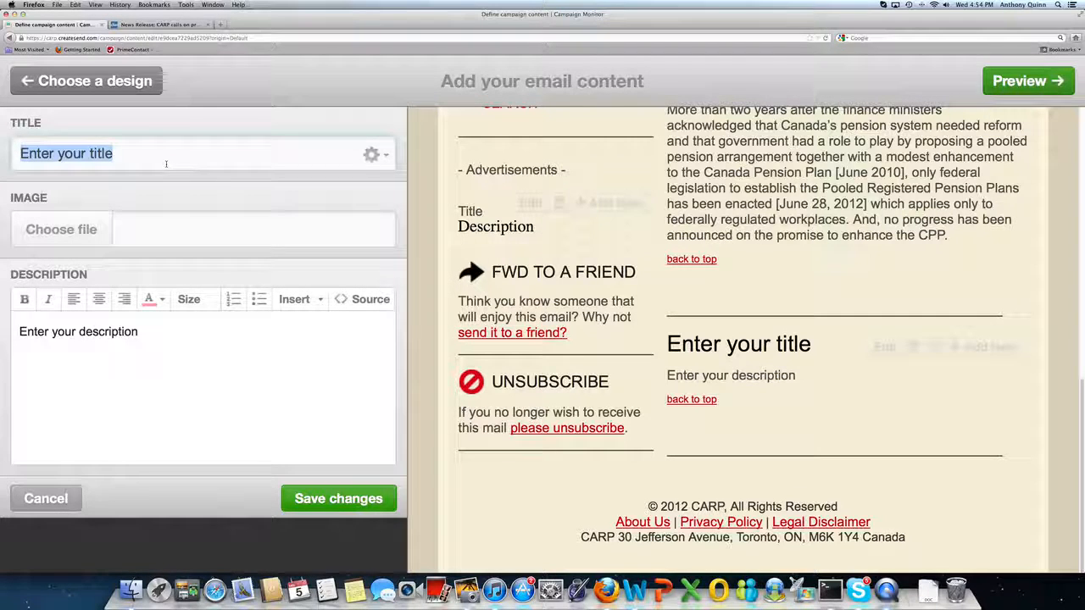
type("This is")
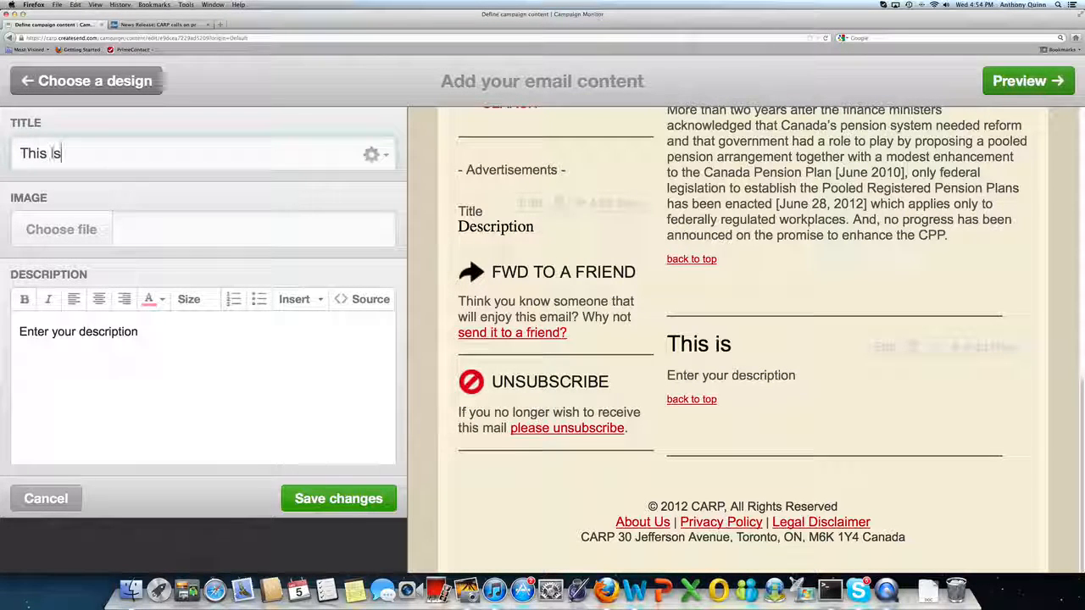
type(" st")
key("BackSpace")
type("story")
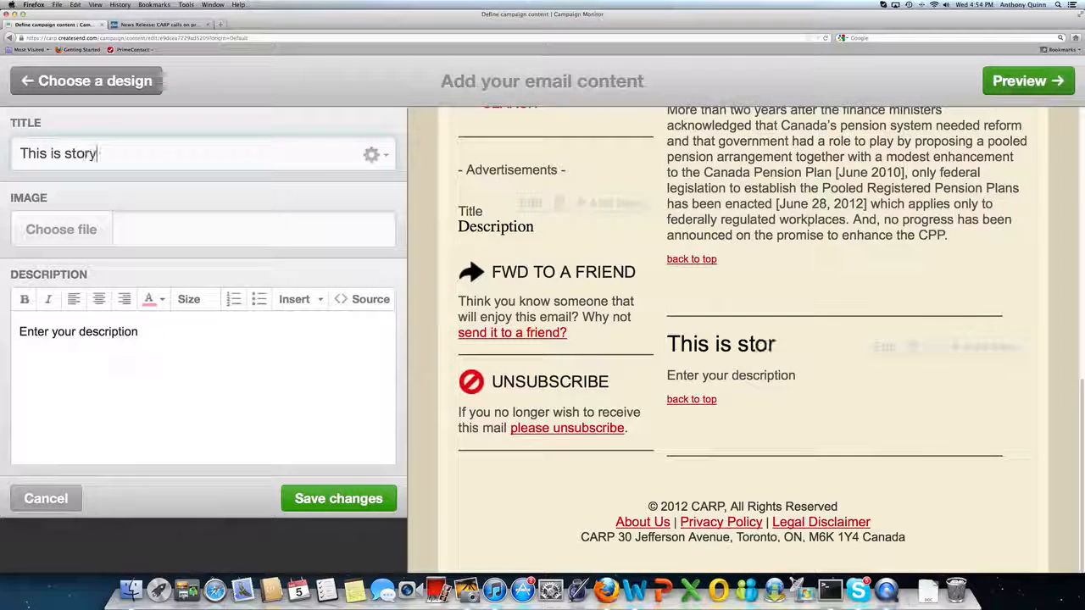
type(" number tw")
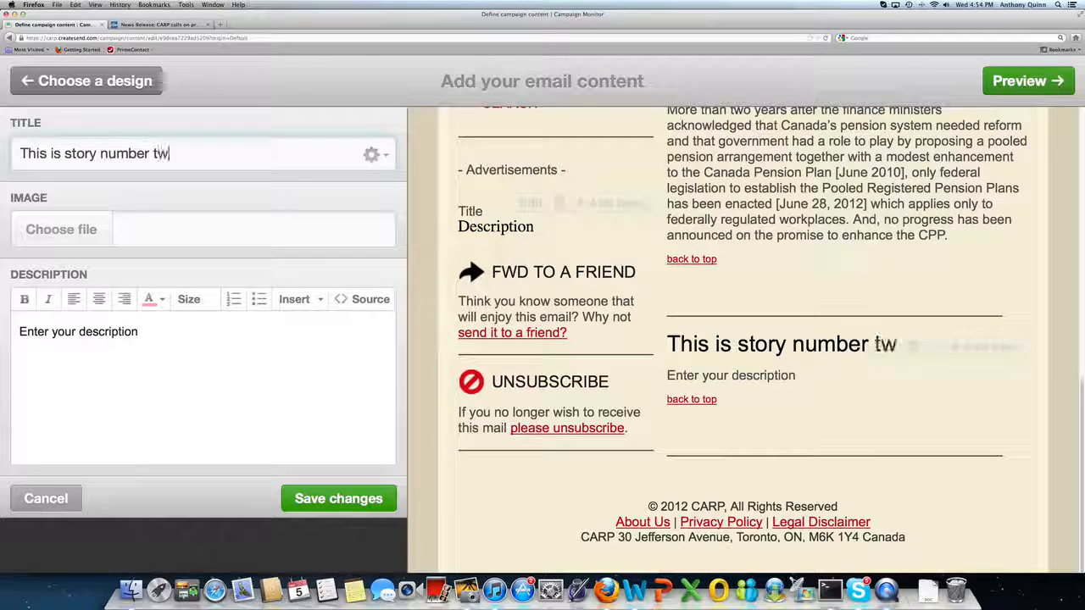
type("o in our example")
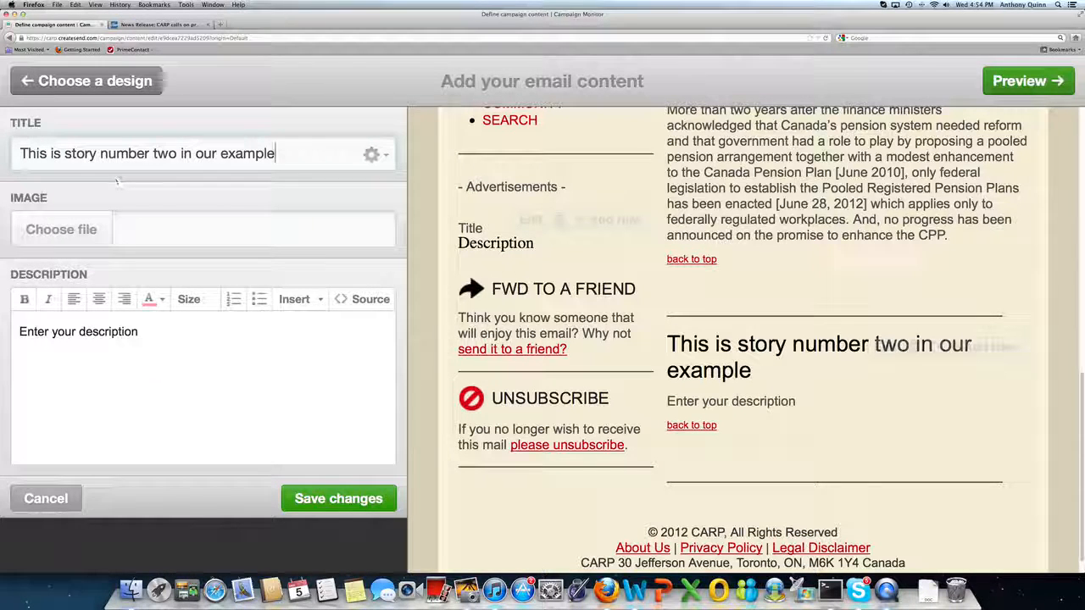
Insert <br> line breaks into the new article's title, then clear the title field entirely.
left_click(153, 153)
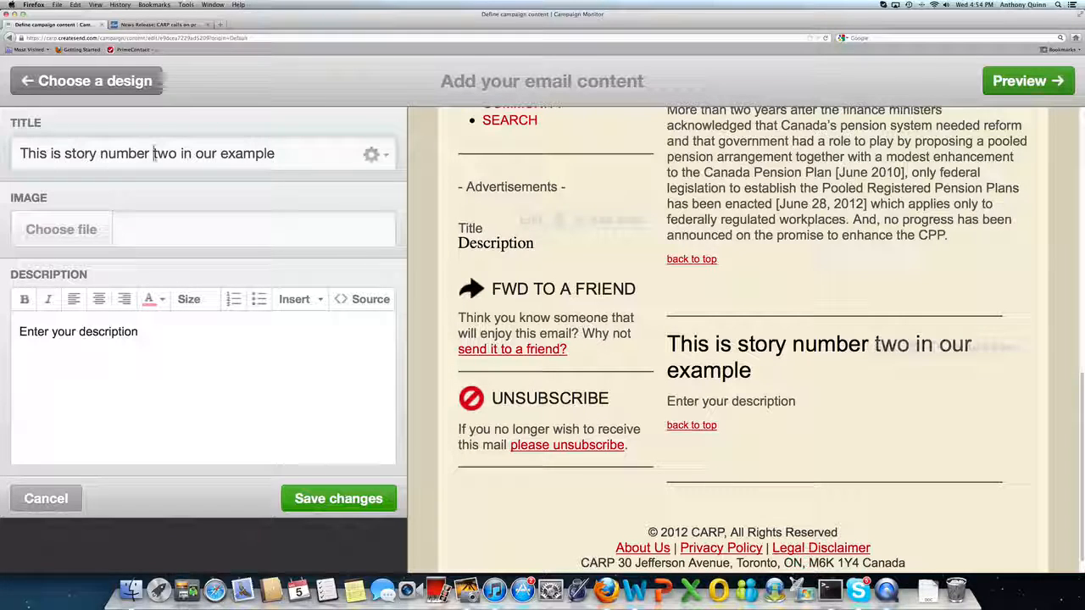
type("<b")
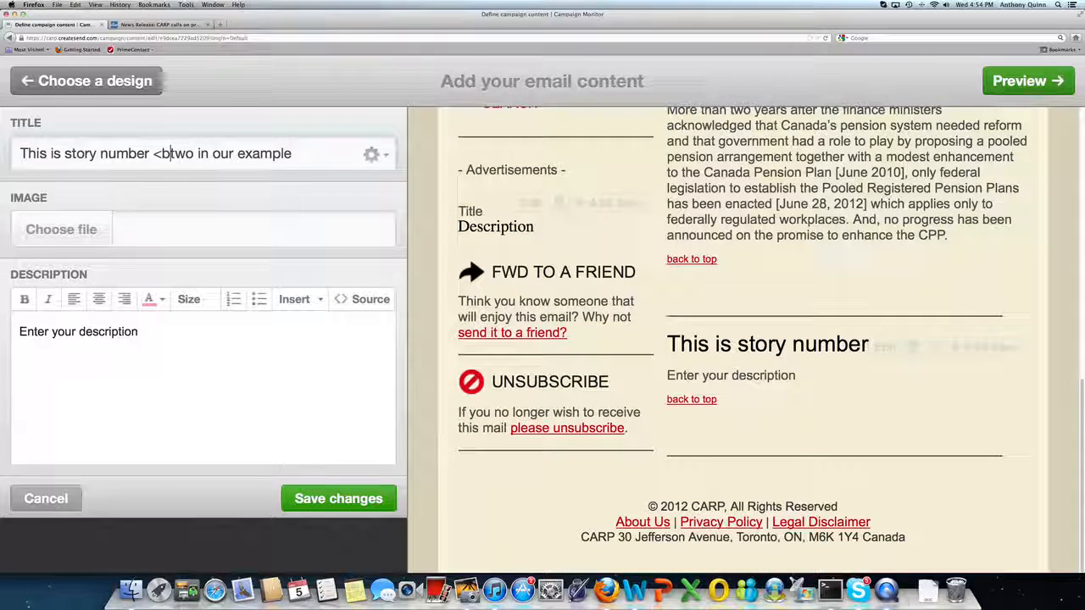
type("r>")
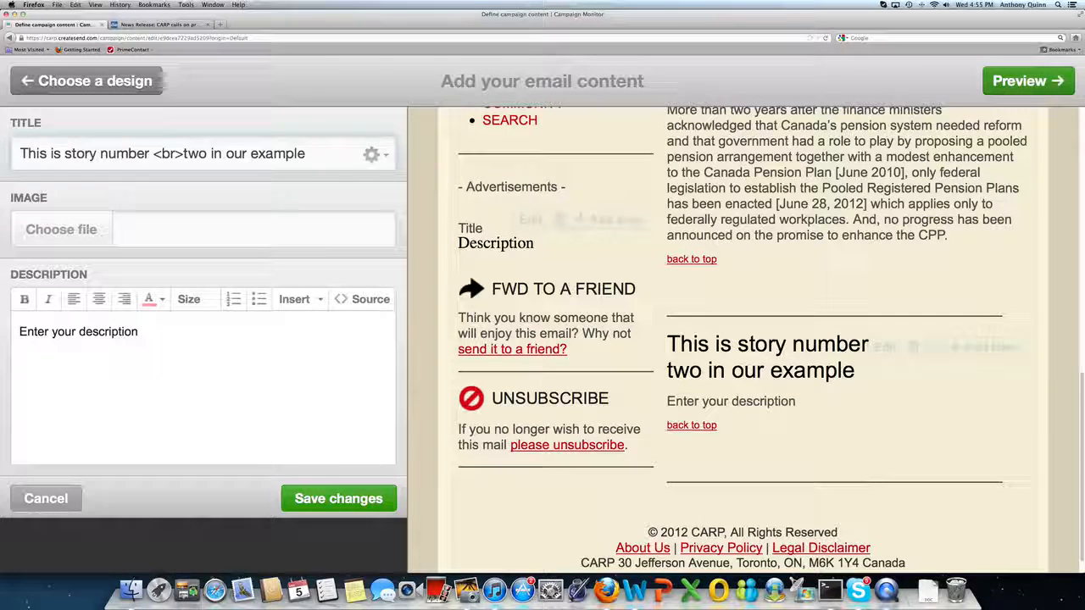
type("<br>")
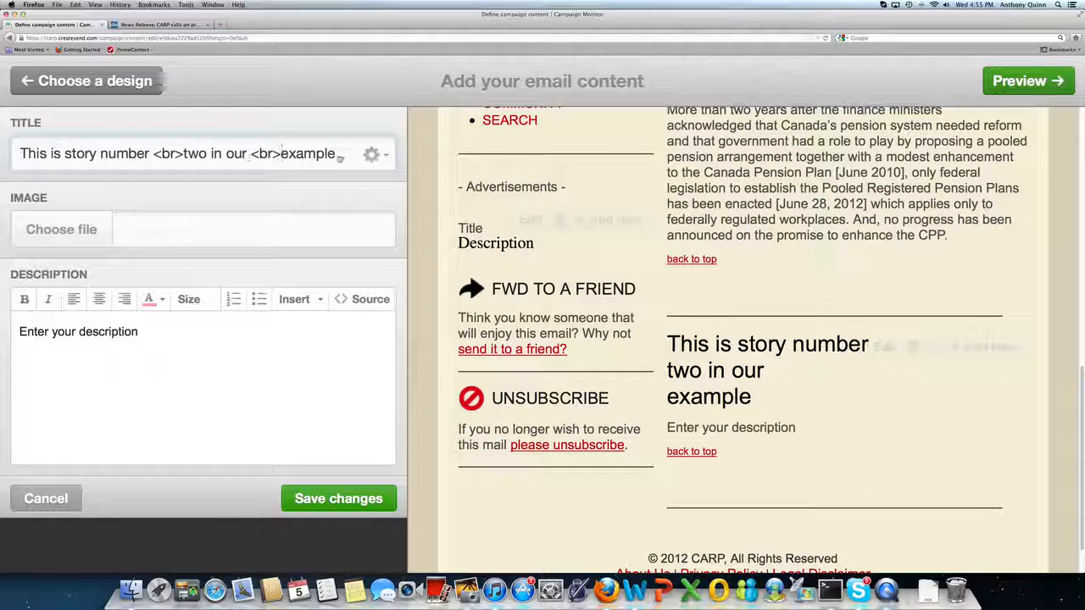
type("https://carp.createsend.com/campaign/content/edit/e9dcea7229ad5209?origin=Default")
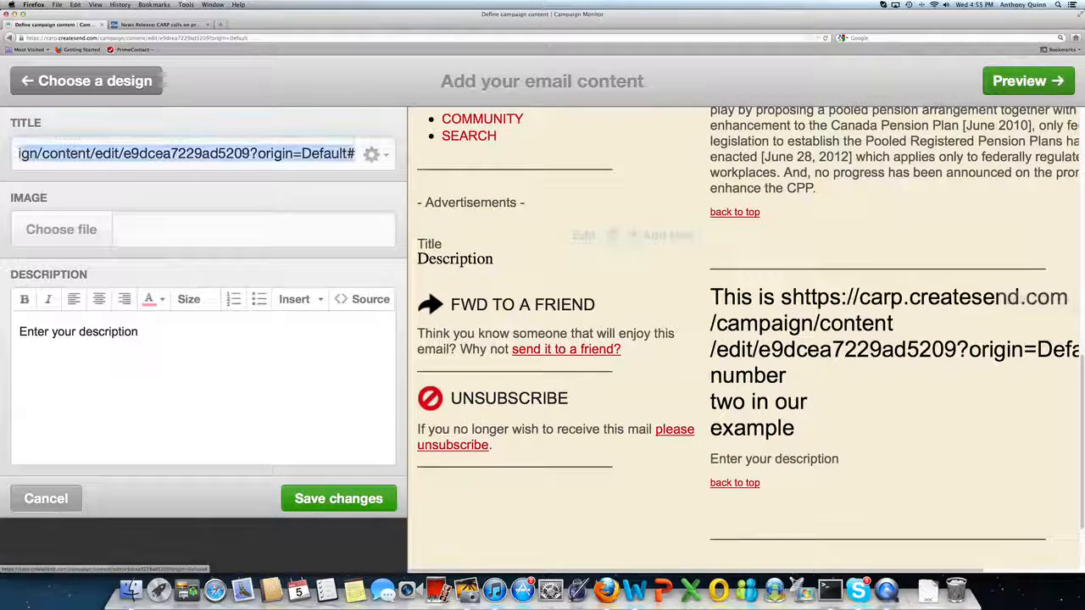
key("super+a")
key("BackSpace")
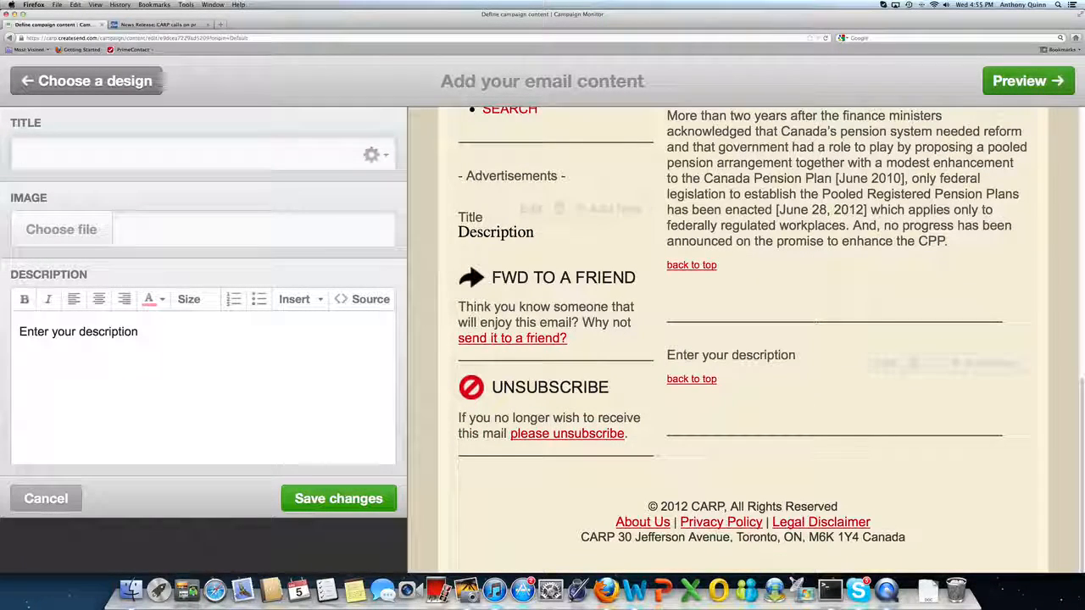
Enter the new article's title as This is the title of the first story<br>I've broken the line in two.
type("This is")
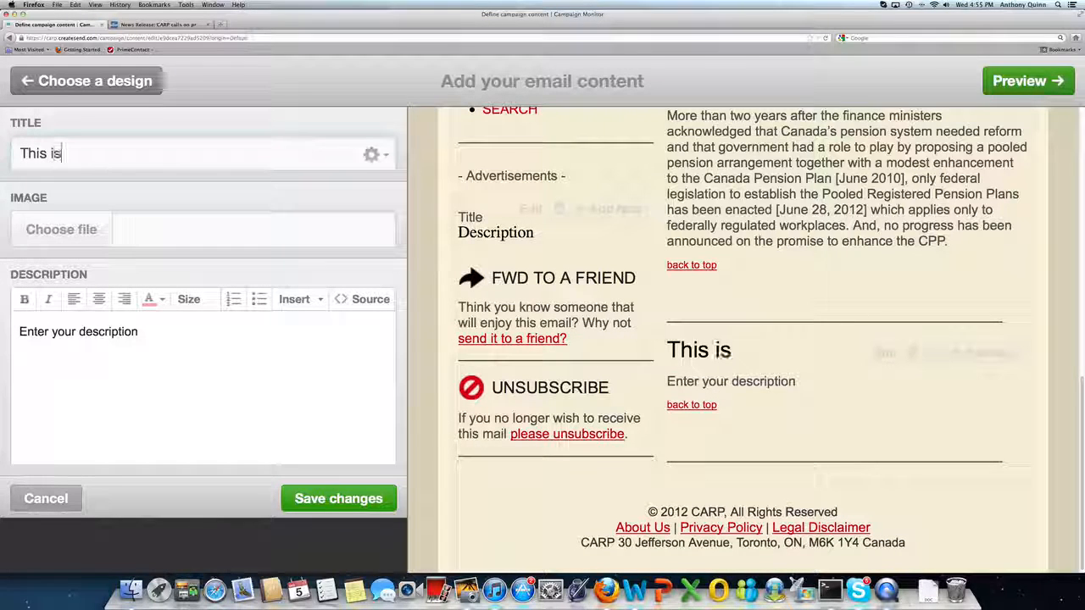
type(" the tit")
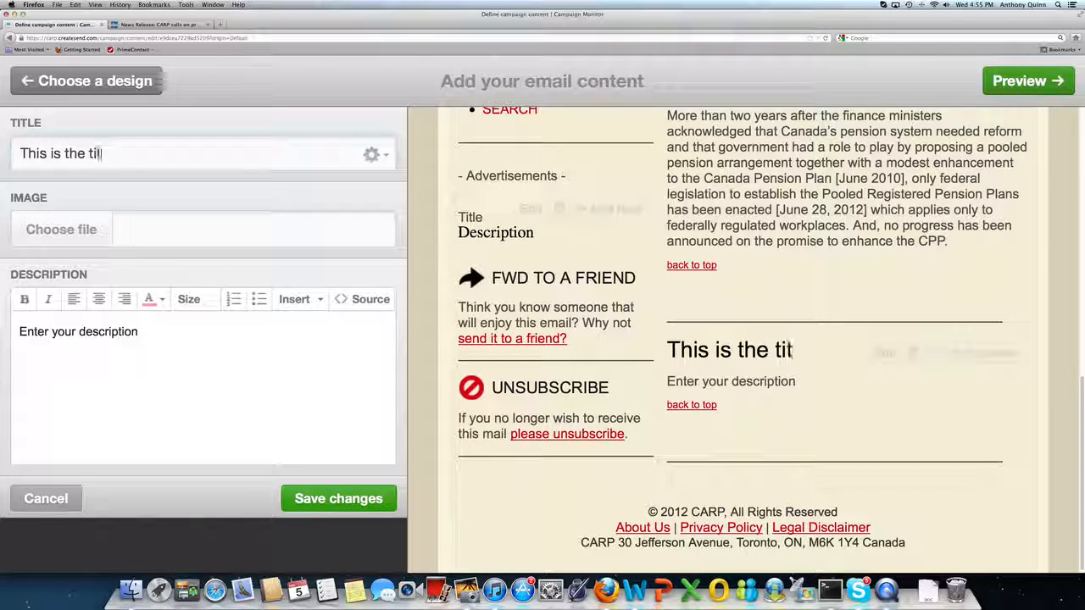
type("le of the")
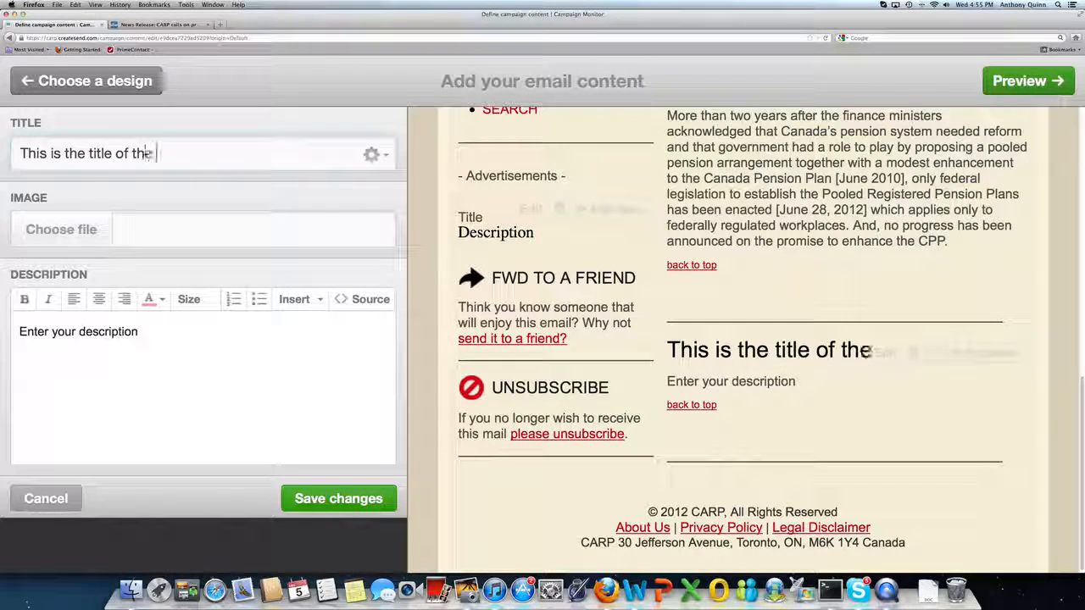
type(" first stor")
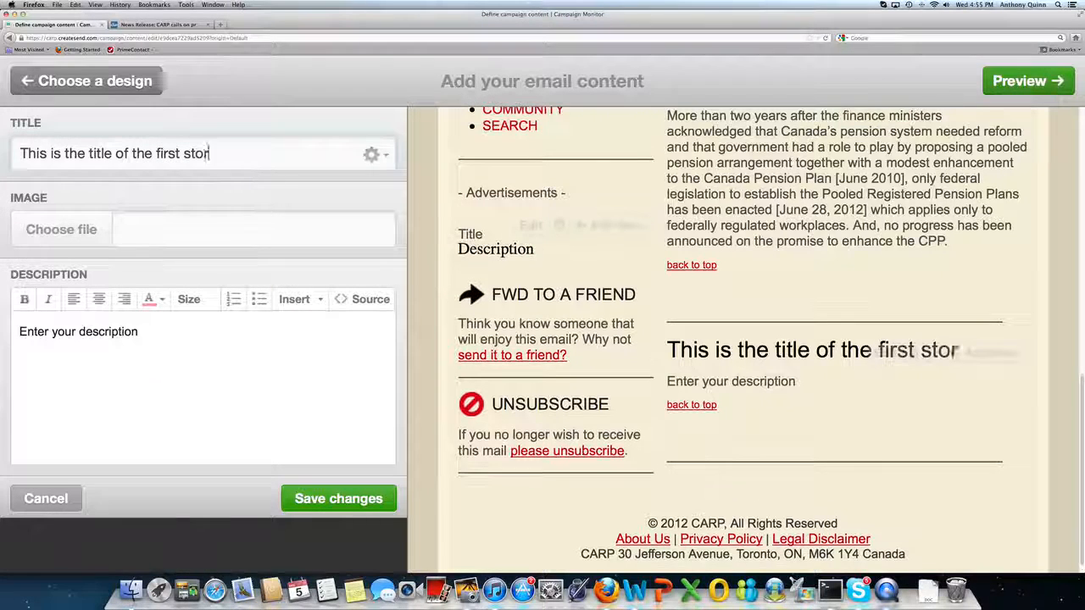
type("y<>br")
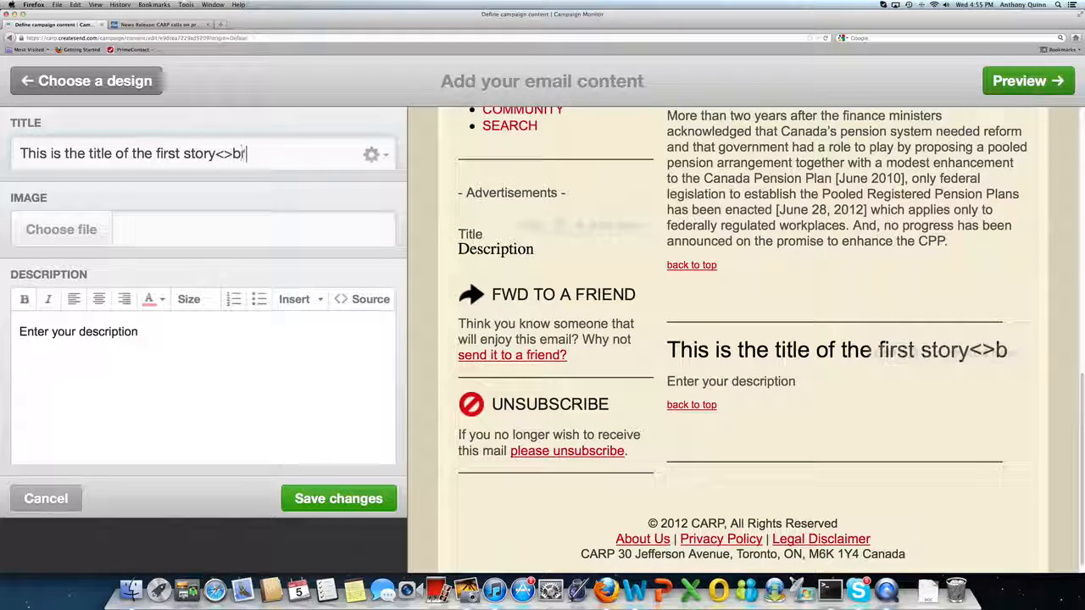
type(">")
key("BackSpace")
key("BackSpace")
key("BackSpace")
key("BackSpace")
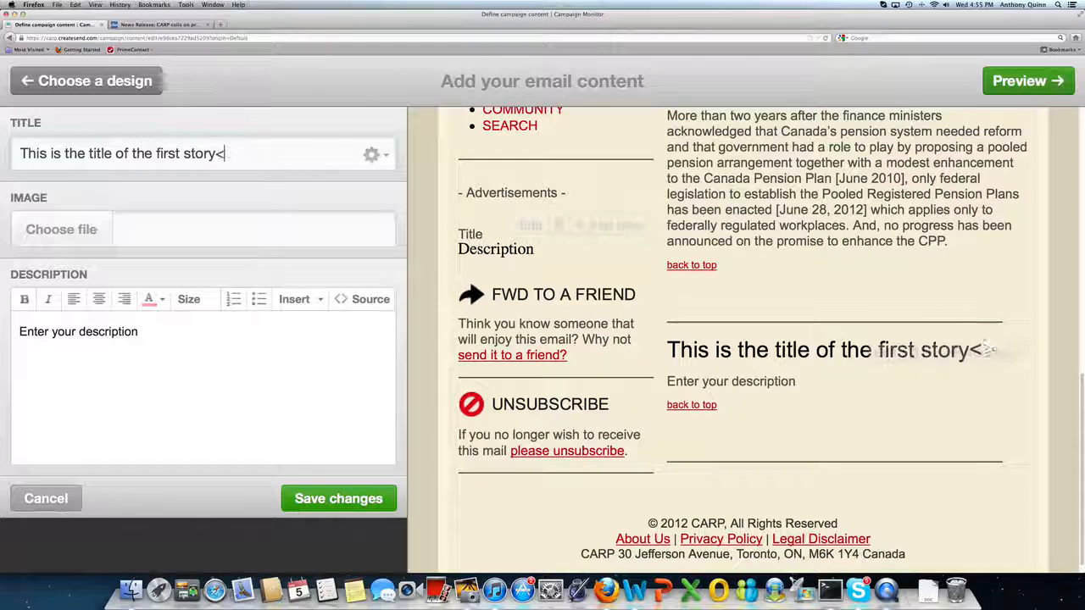
type("br")
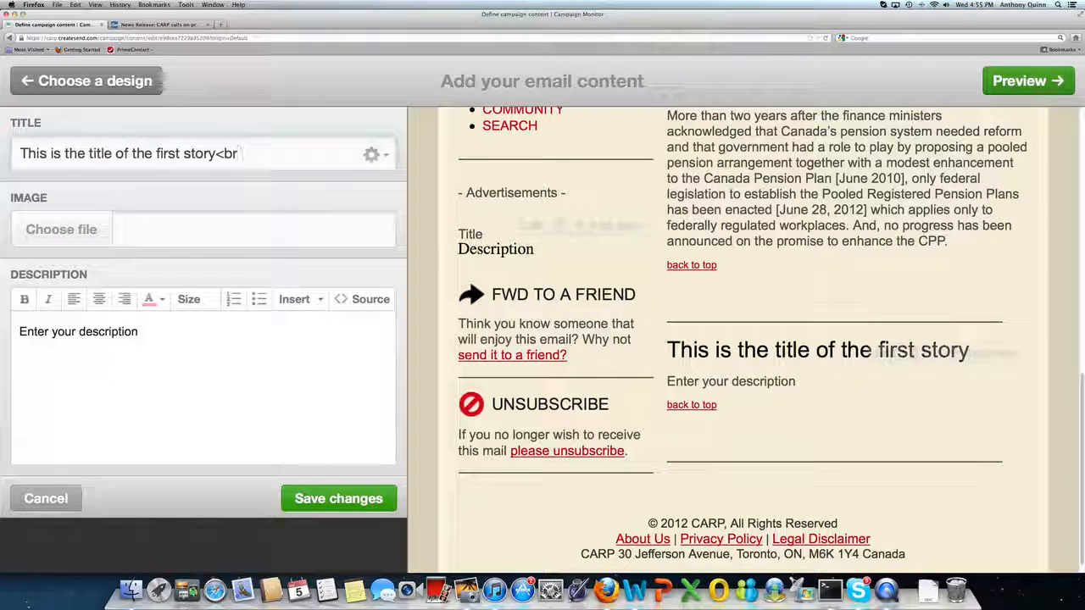
type(">")
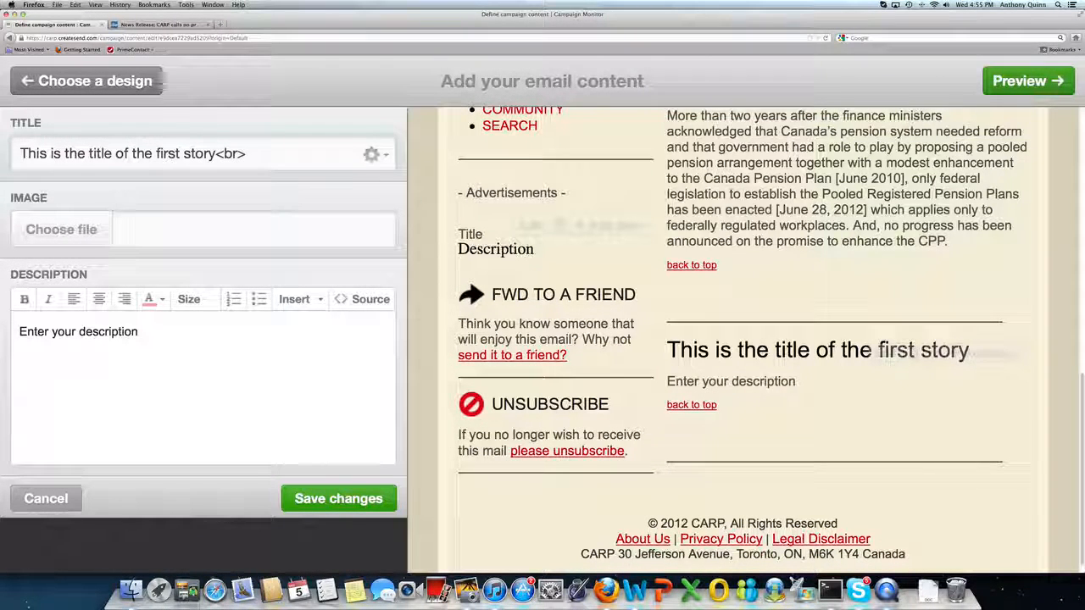
type("I")
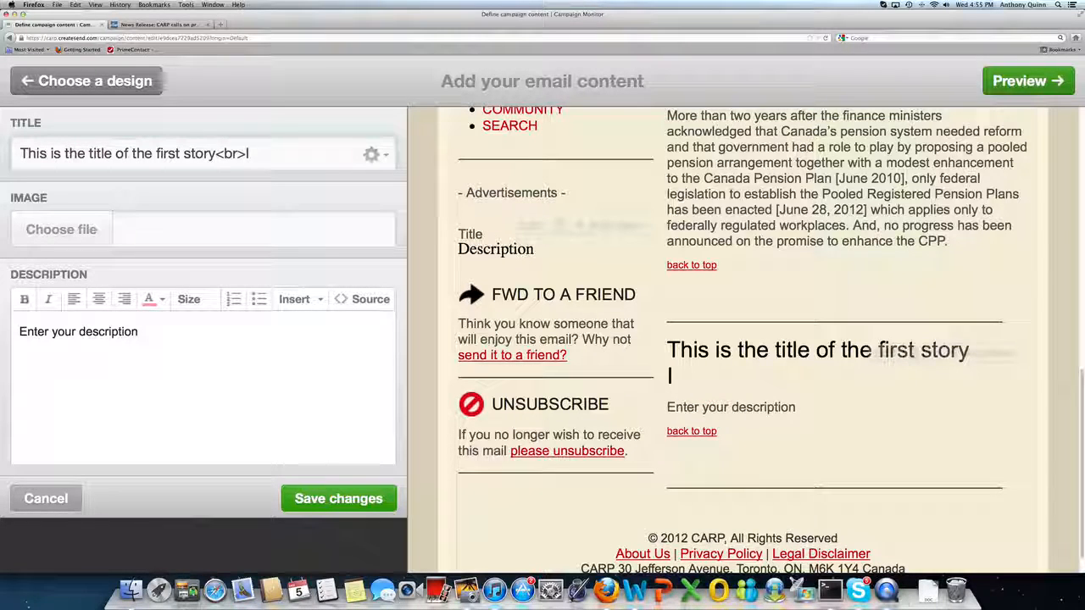
type("'ve bro")
type("ke")
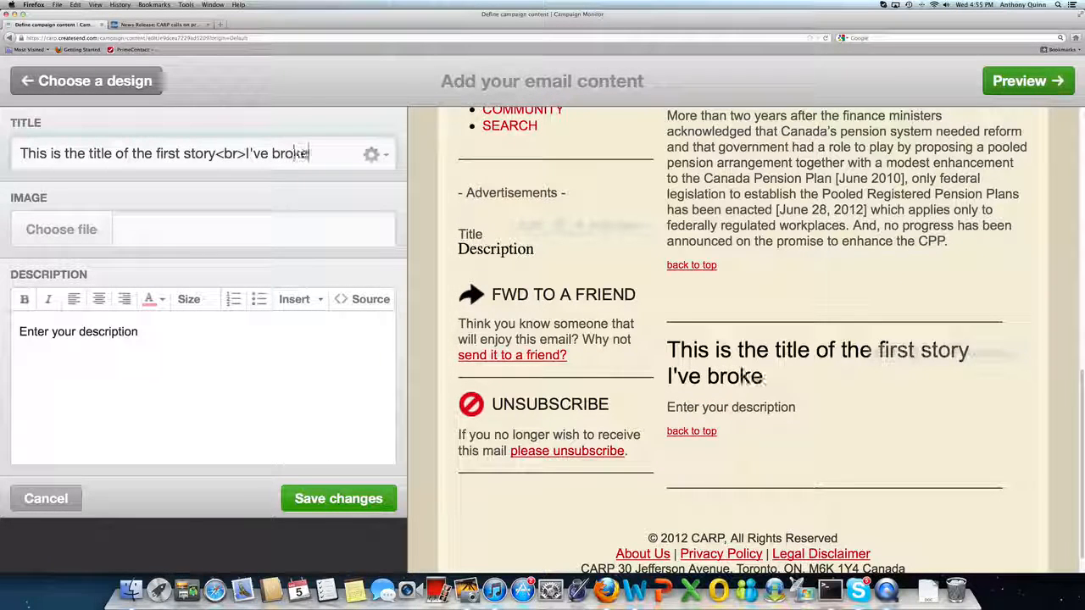
type("n the line")
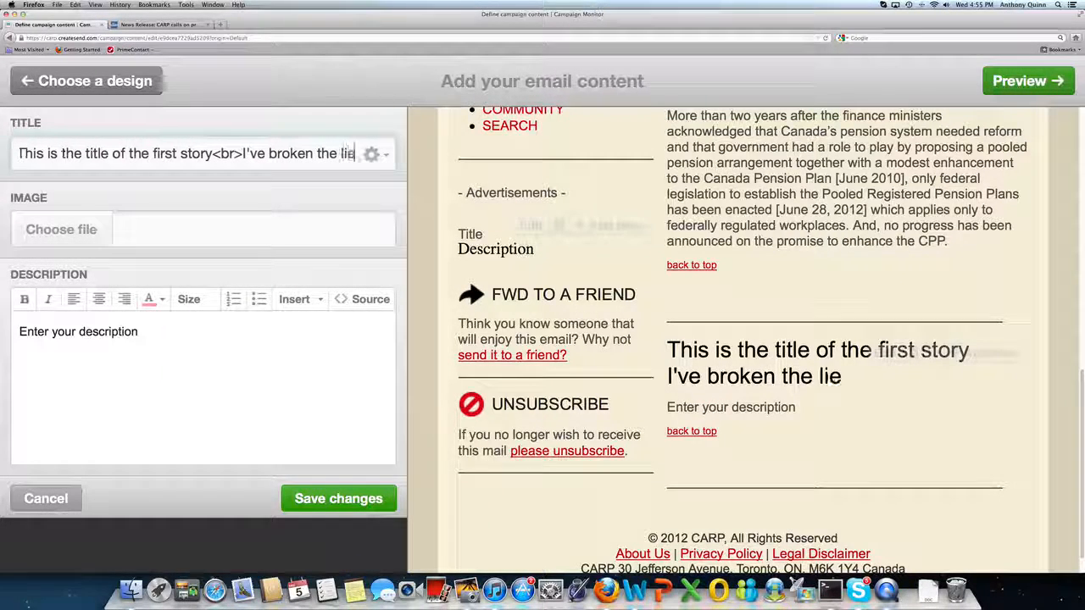
type(" in two")
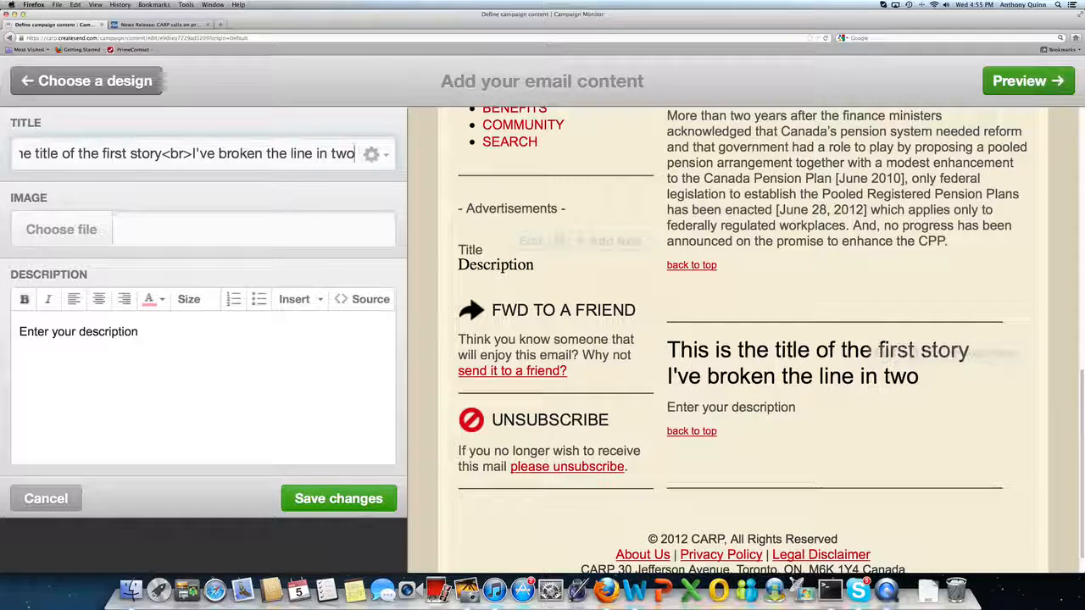
Replace the new article's placeholder description with the copied pension reform news release text.
triple_click(109, 331)
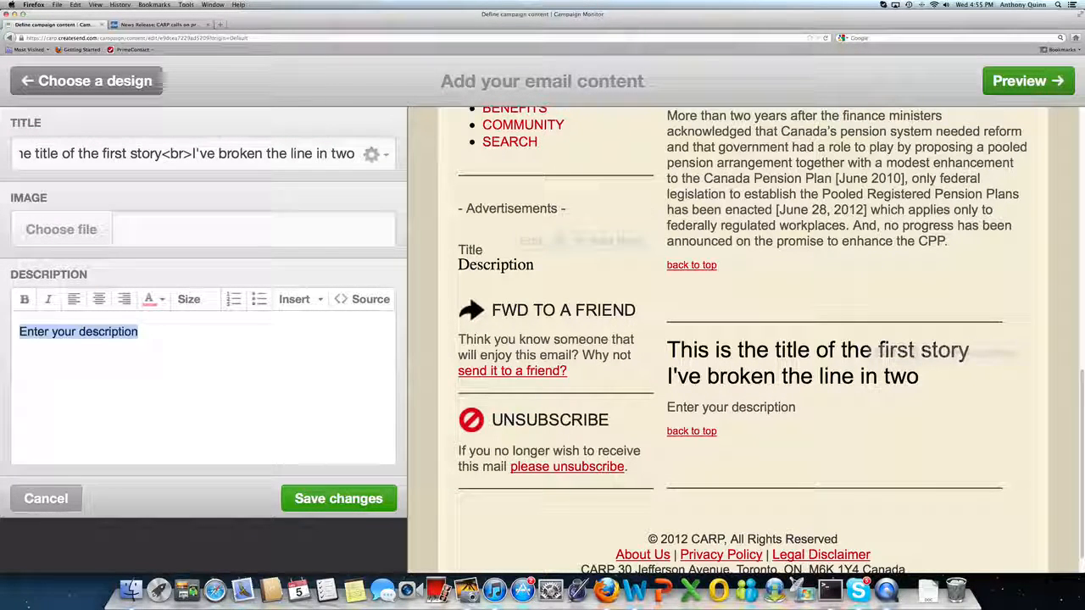
key("super+v")
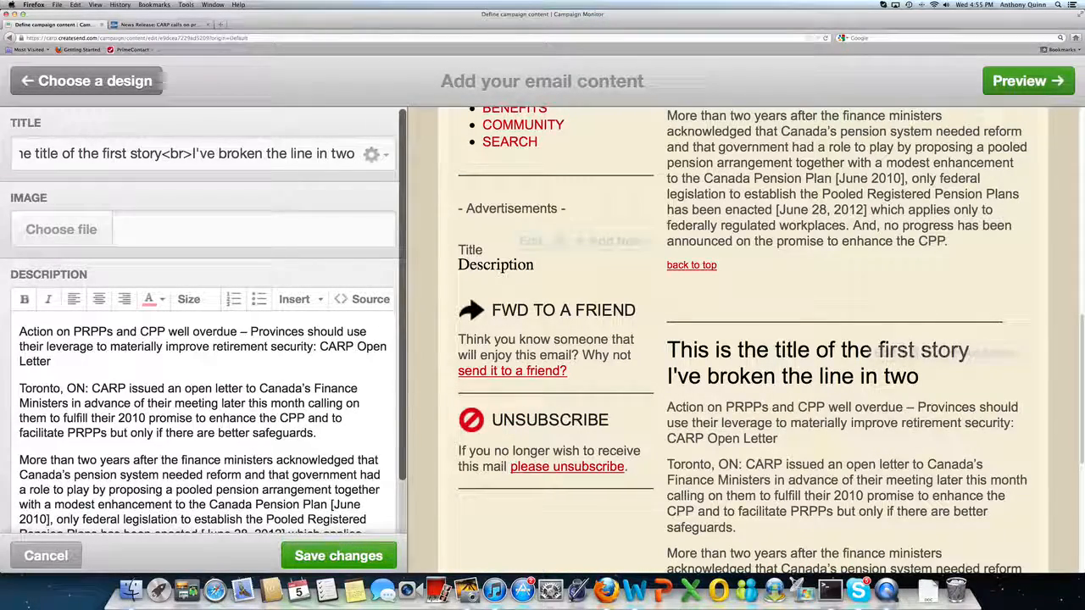
scroll(95, 332, "down", 1)
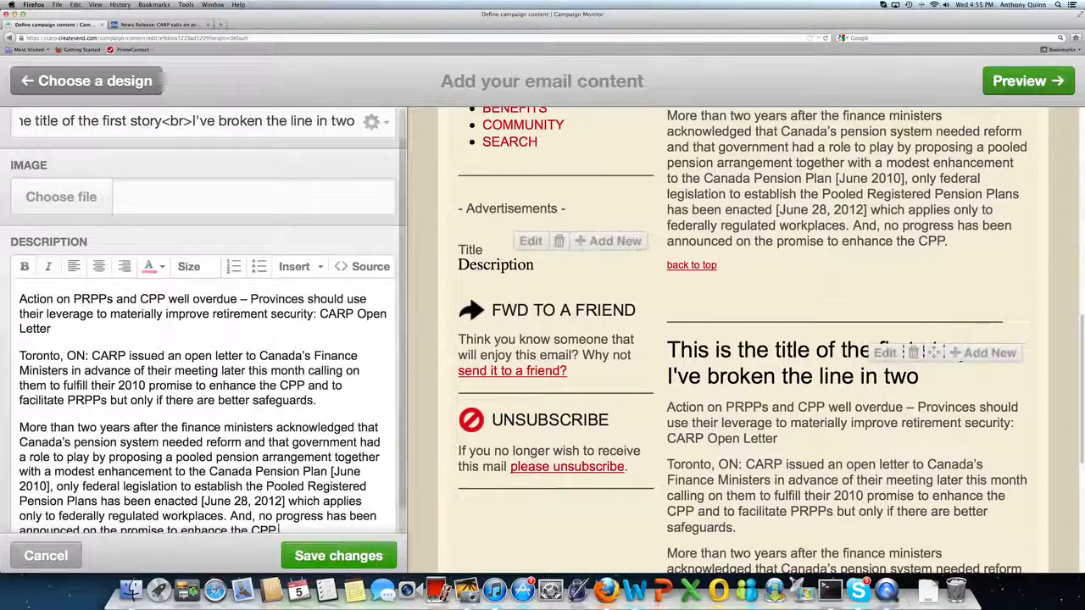
scroll(9, 246, "up", 1)
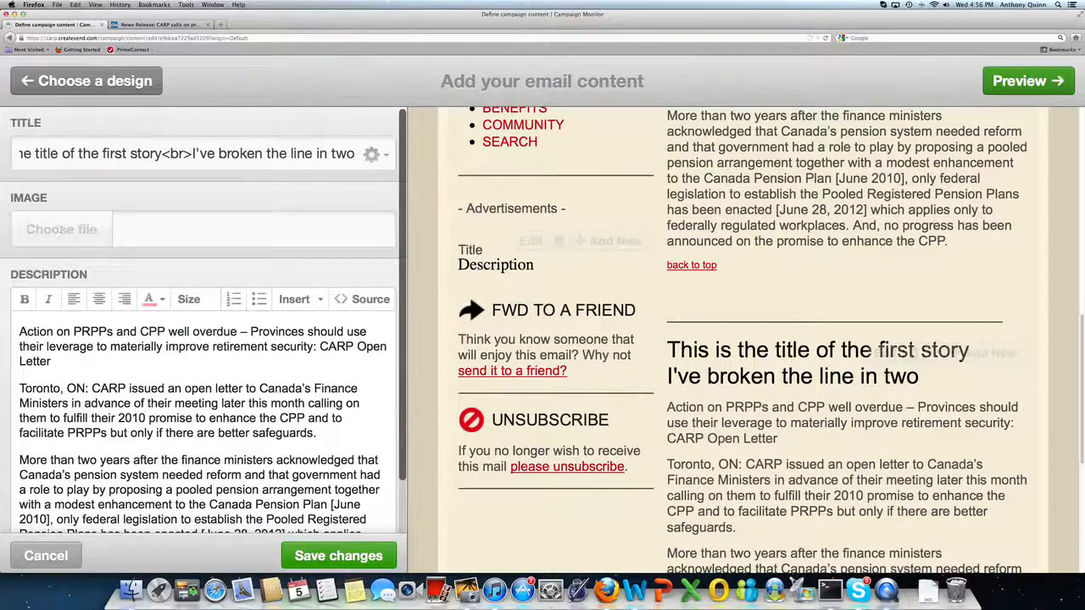
Upload Wordle%20Fish.png as the new article's image.
left_click(61, 229)
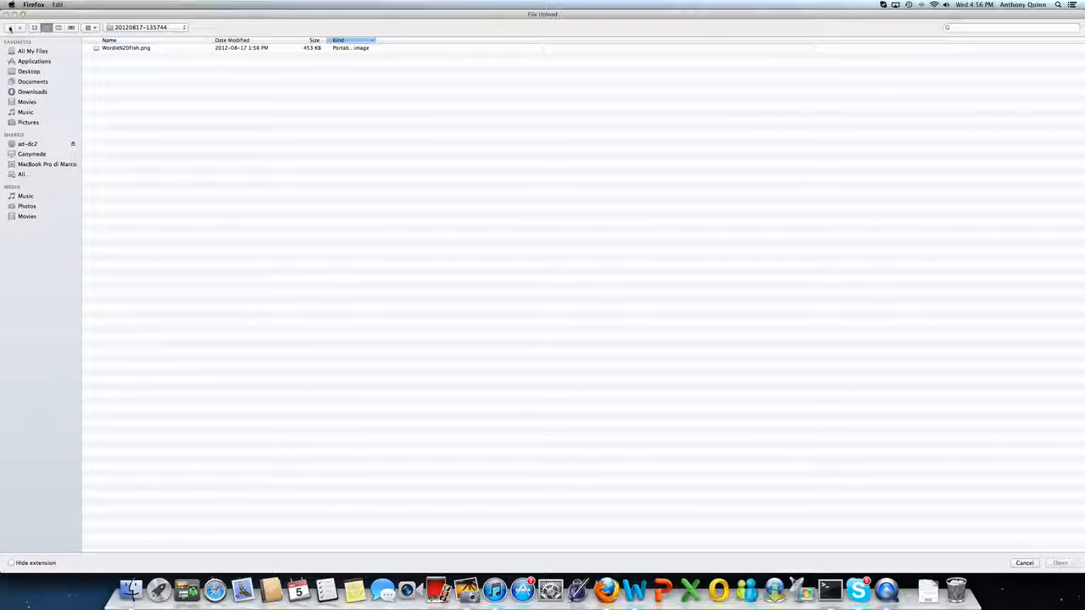
left_click(122, 48)
double_click(123, 48)
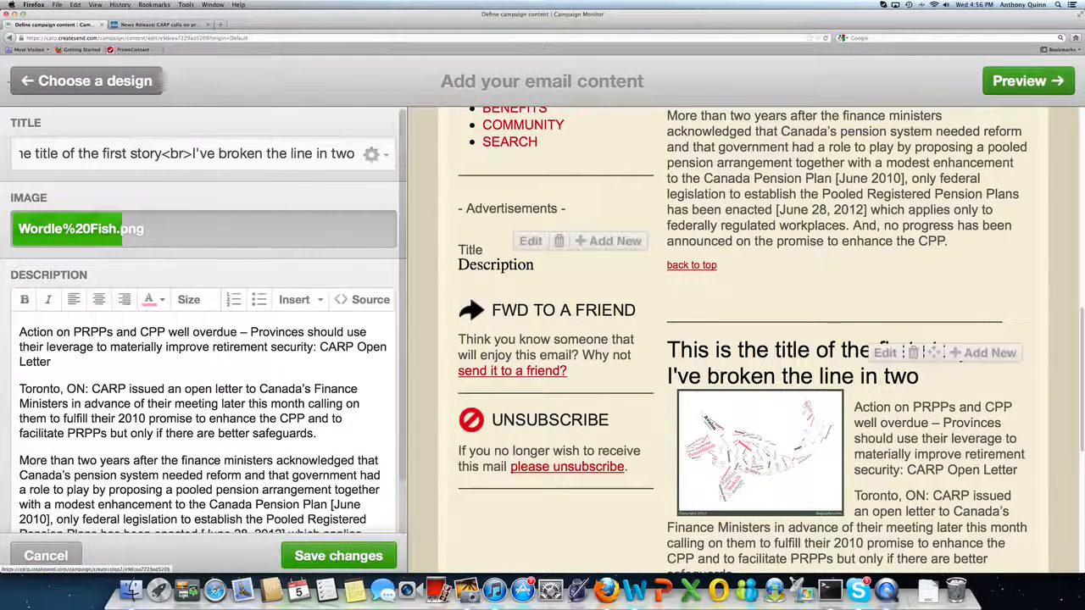
scroll(1054, 339, "down", 3)
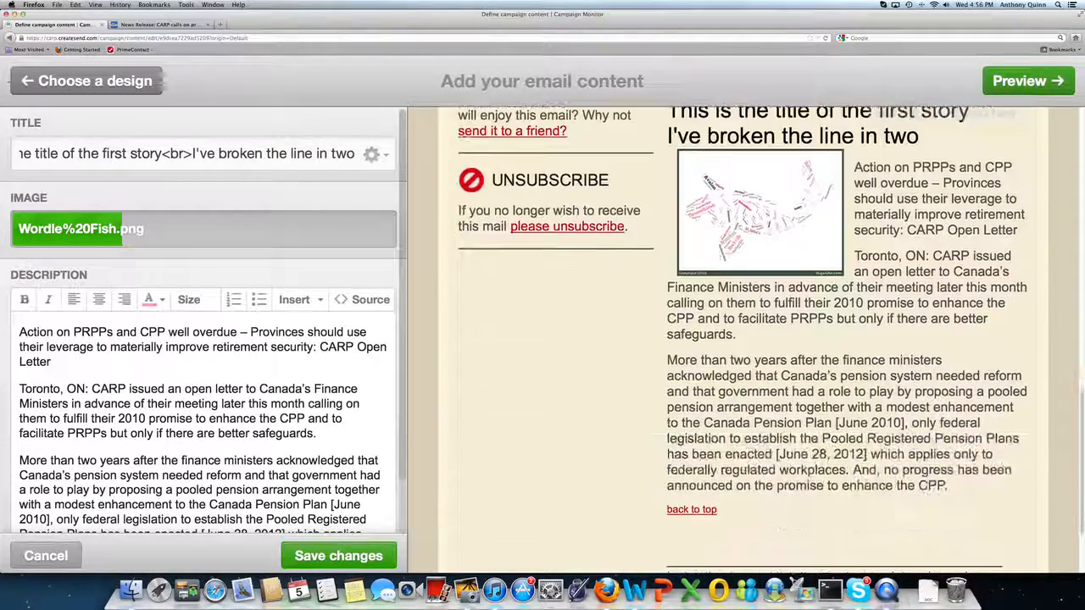
scroll(1056, 314, "up", 5)
scroll(1056, 303, "up", 5)
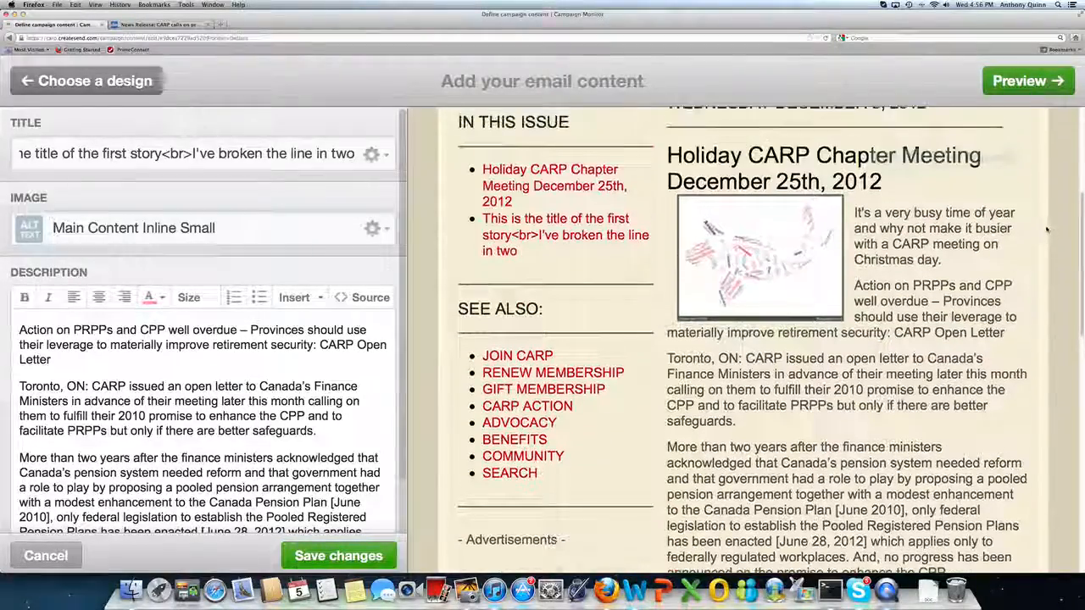
scroll(1049, 263, "down", 2)
scroll(1049, 263, "down", 1)
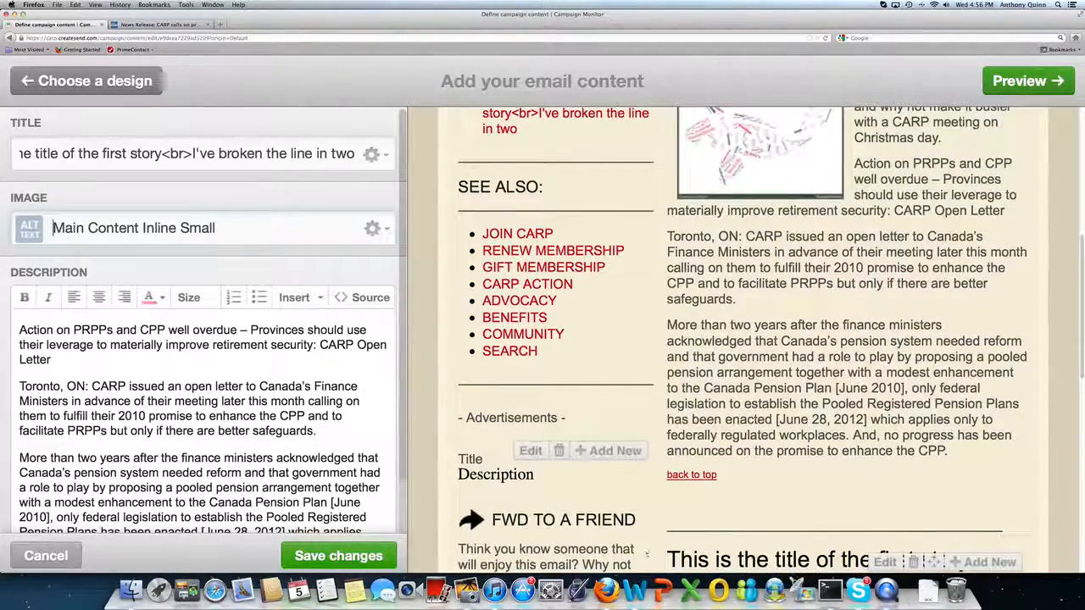
Save the new article and scroll through the newsletter to review its layout.
left_click(332, 556)
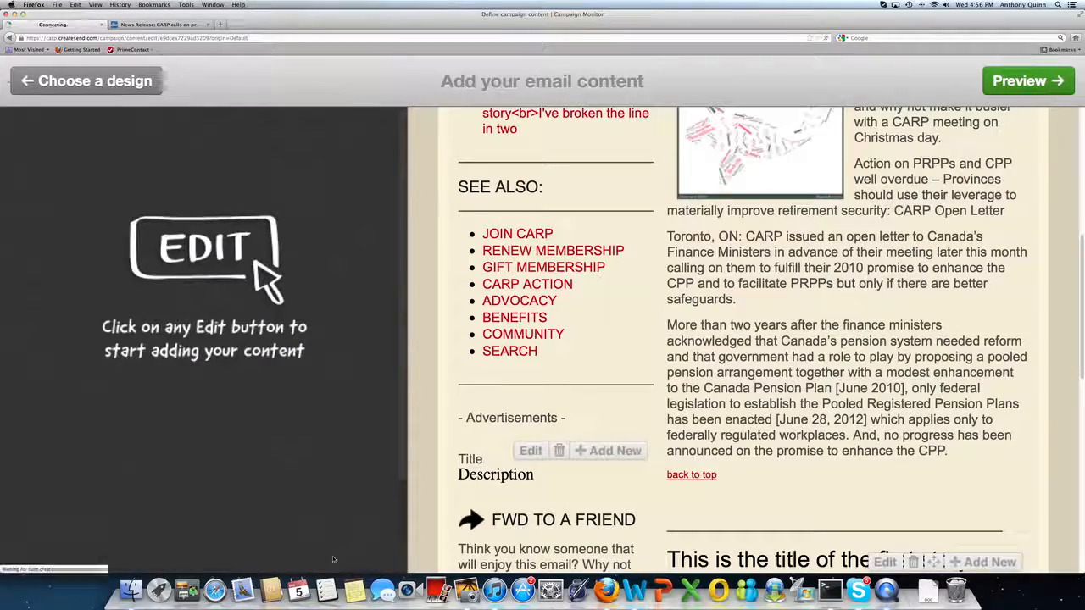
scroll(1017, 499, "up", 6)
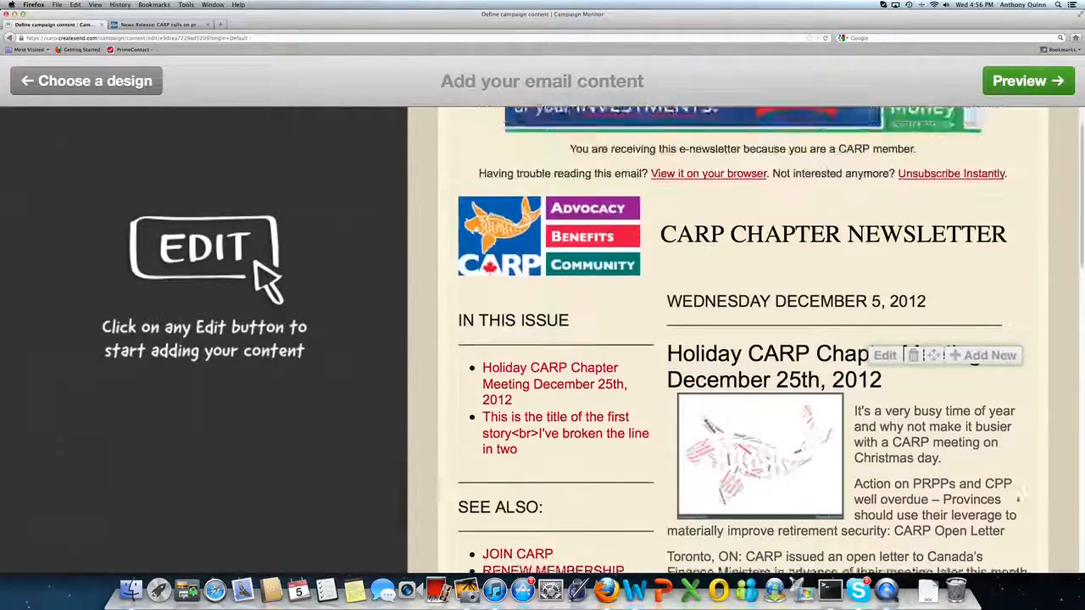
scroll(1017, 498, "down", 10)
scroll(1020, 499, "down", 8)
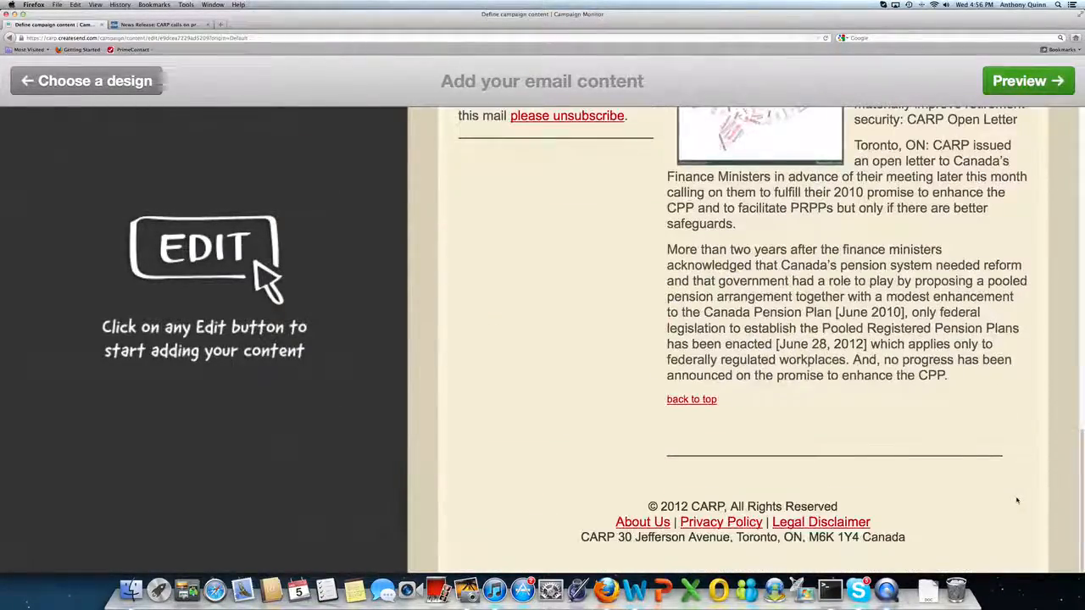
scroll(1020, 499, "up", 12)
scroll(1020, 499, "up", 5)
scroll(1020, 498, "down", 7)
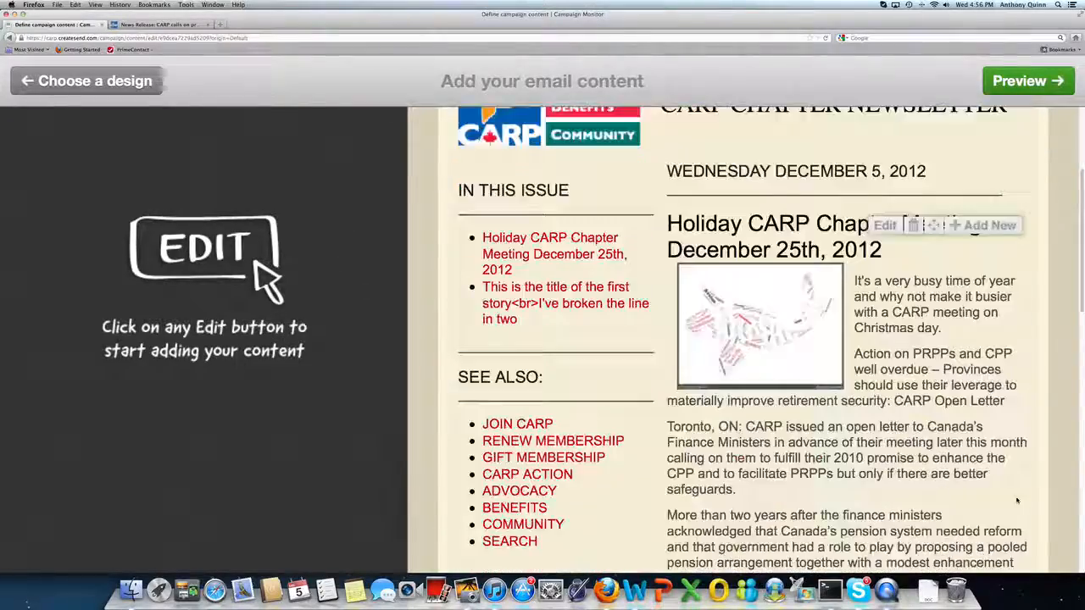
scroll(1021, 498, "down", 5)
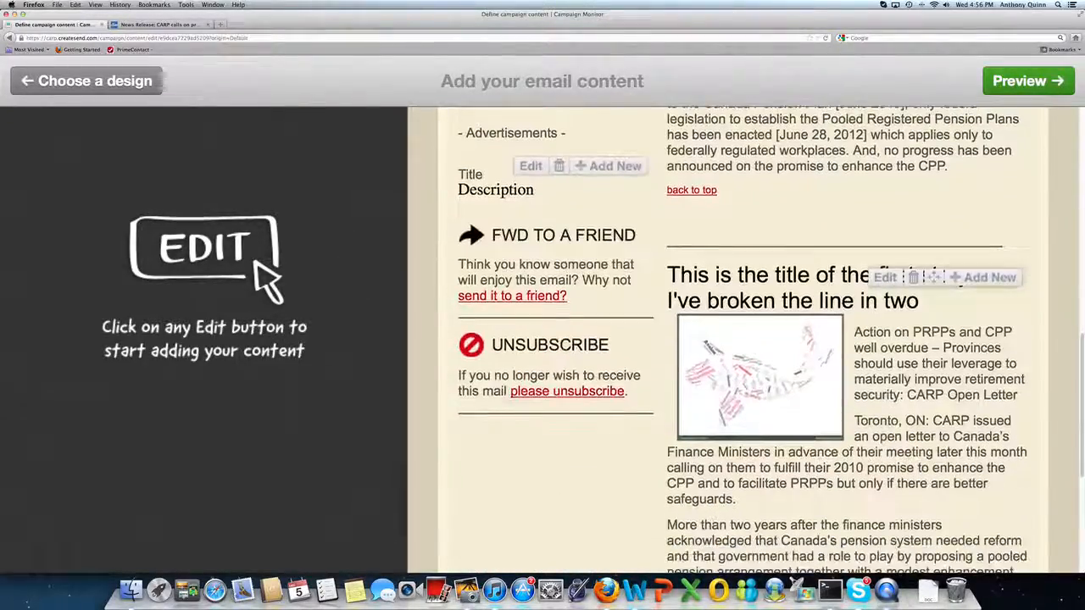
scroll(1020, 499, "up", 2)
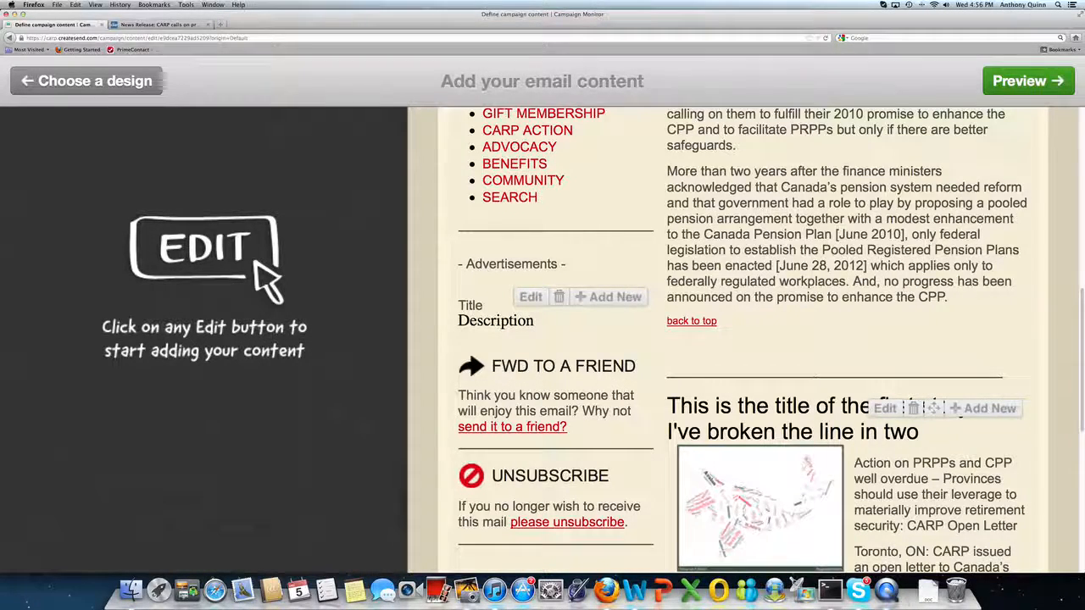
scroll(847, 339, "down", 3)
scroll(847, 339, "up", 6)
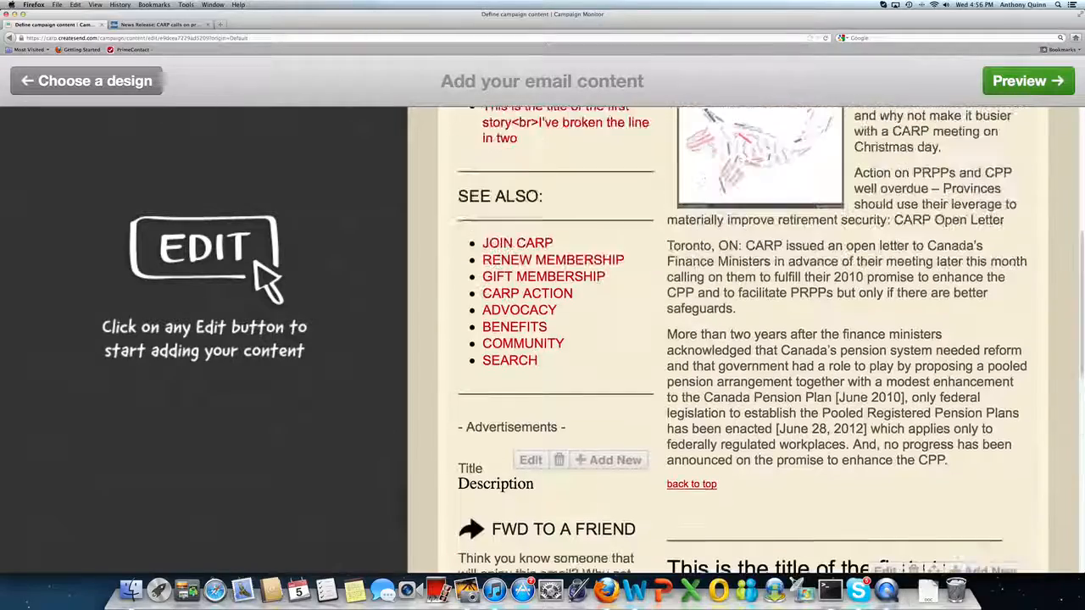
scroll(958, 415, "down", 4)
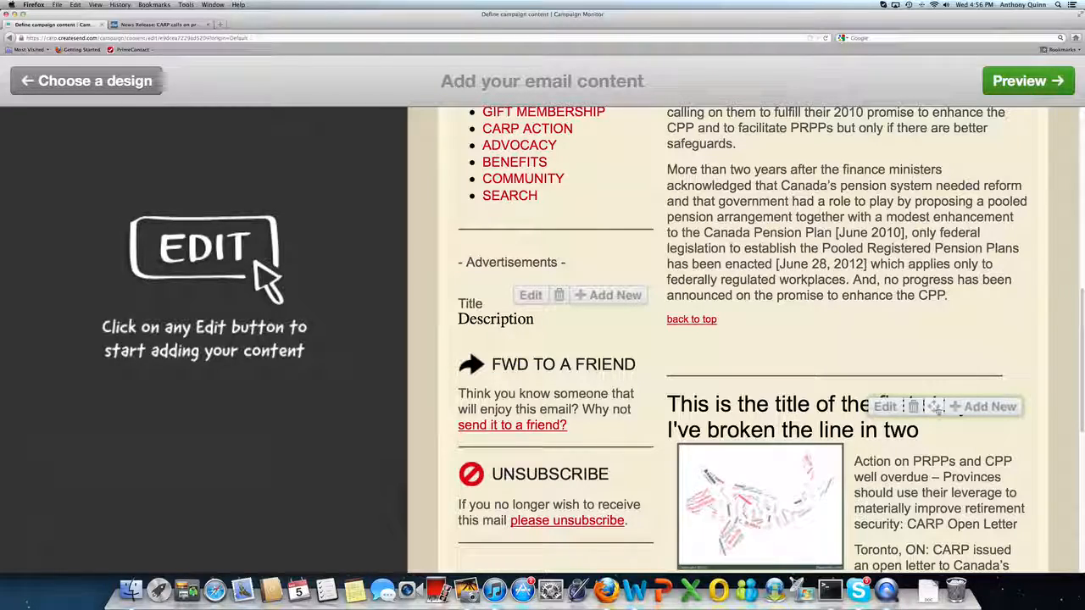
Move the new article above the Holiday CARP Chapter Meeting article, then move it back below.
left_click_drag(936, 409, 929, 383)
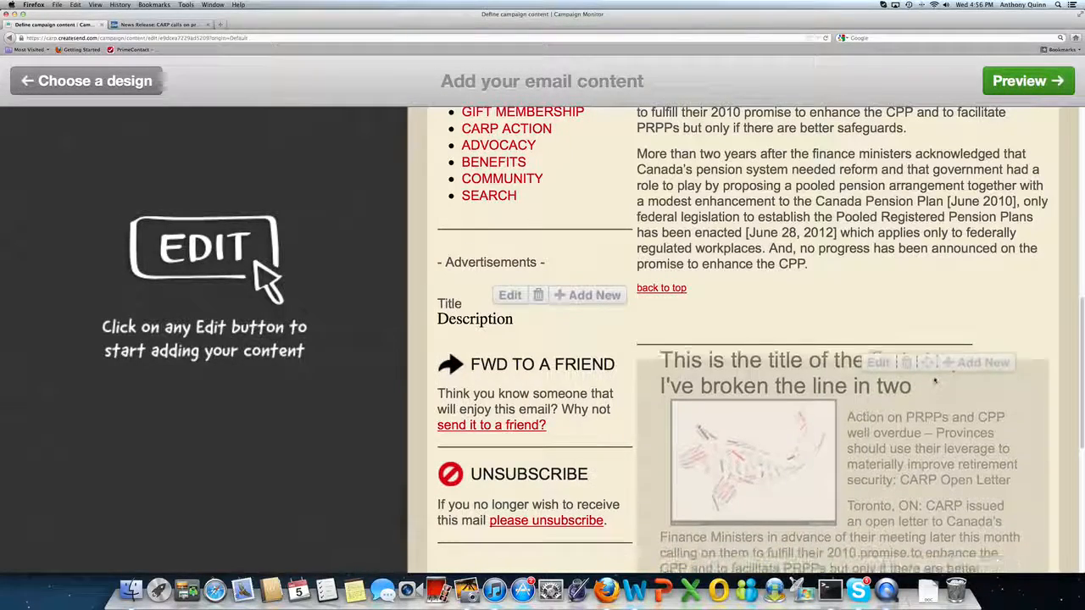
left_click_drag(933, 298, 932, 118)
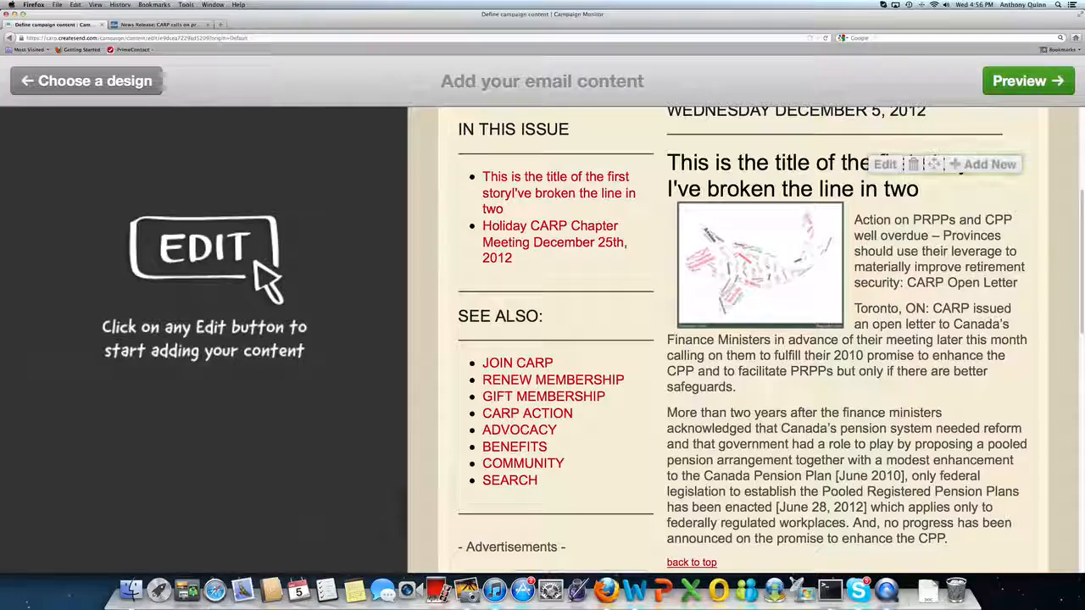
scroll(931, 193, "down", 2)
scroll(931, 193, "down", 5)
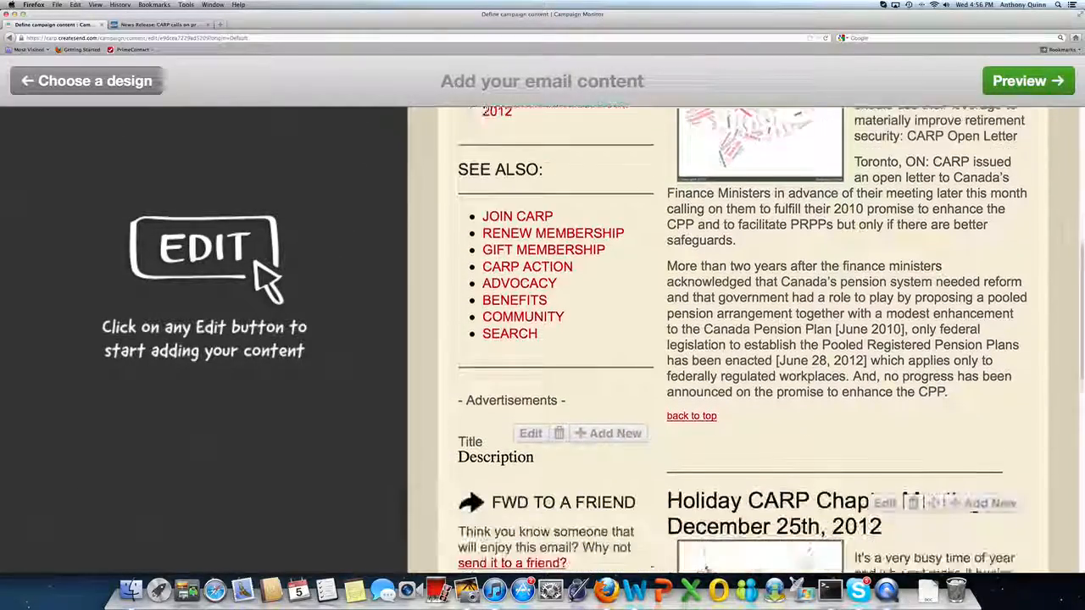
scroll(932, 193, "up", 5)
scroll(931, 192, "up", 1)
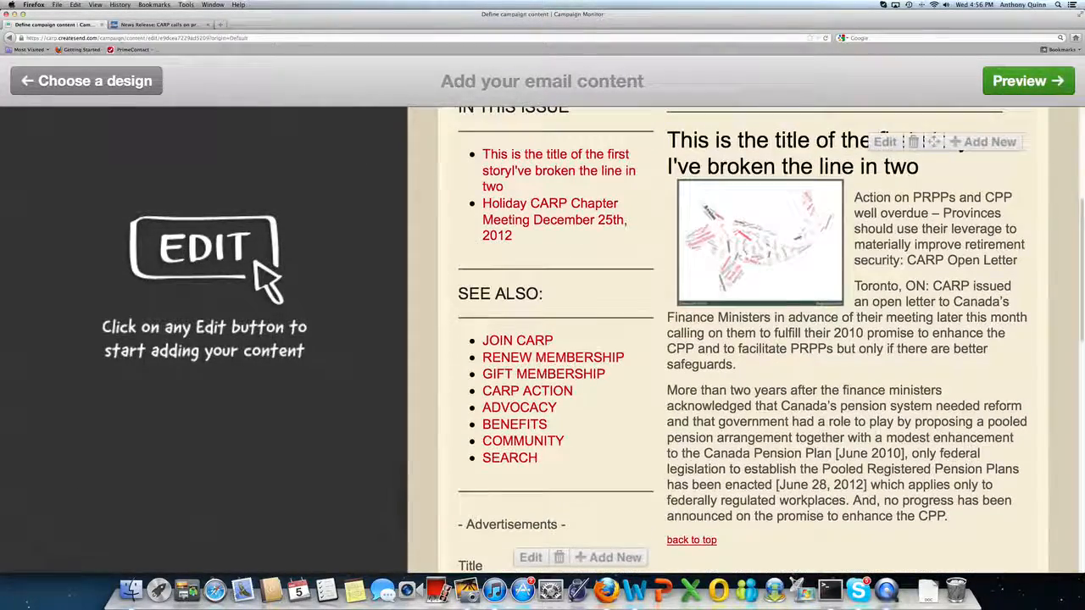
left_click_drag(936, 144, 932, 393)
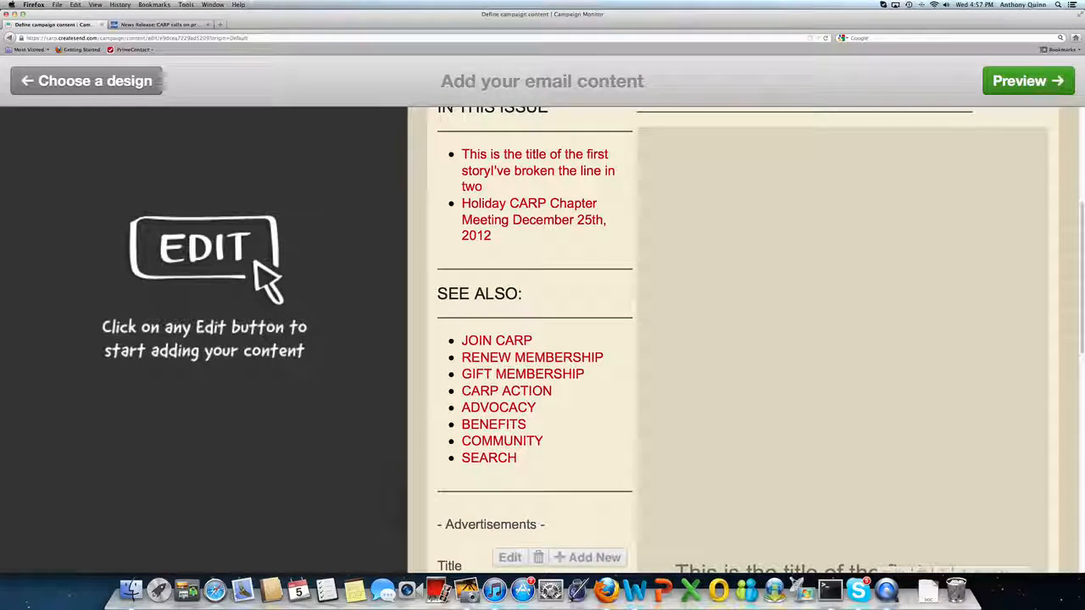
left_click_drag(943, 572, 942, 569)
left_click_drag(935, 143, 968, 518)
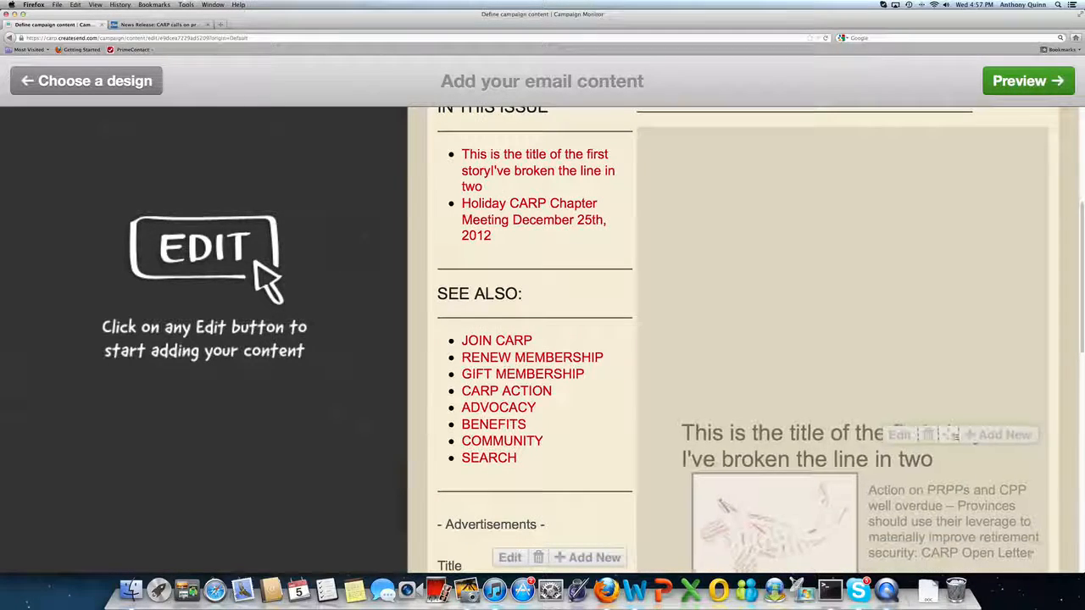
left_click_drag(954, 434, 996, 528)
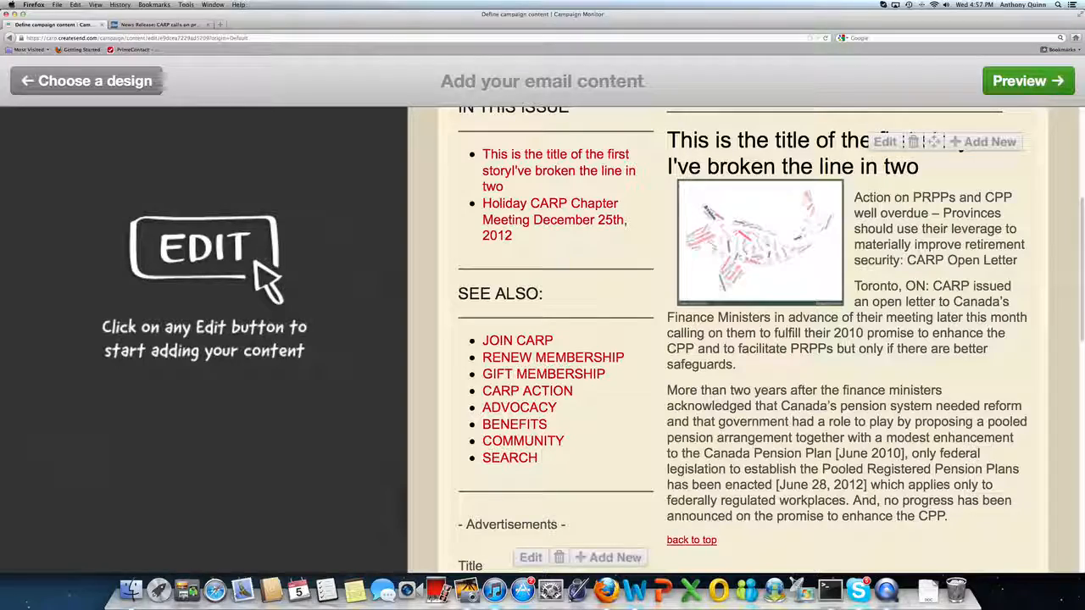
scroll(1081, 338, "up", 2)
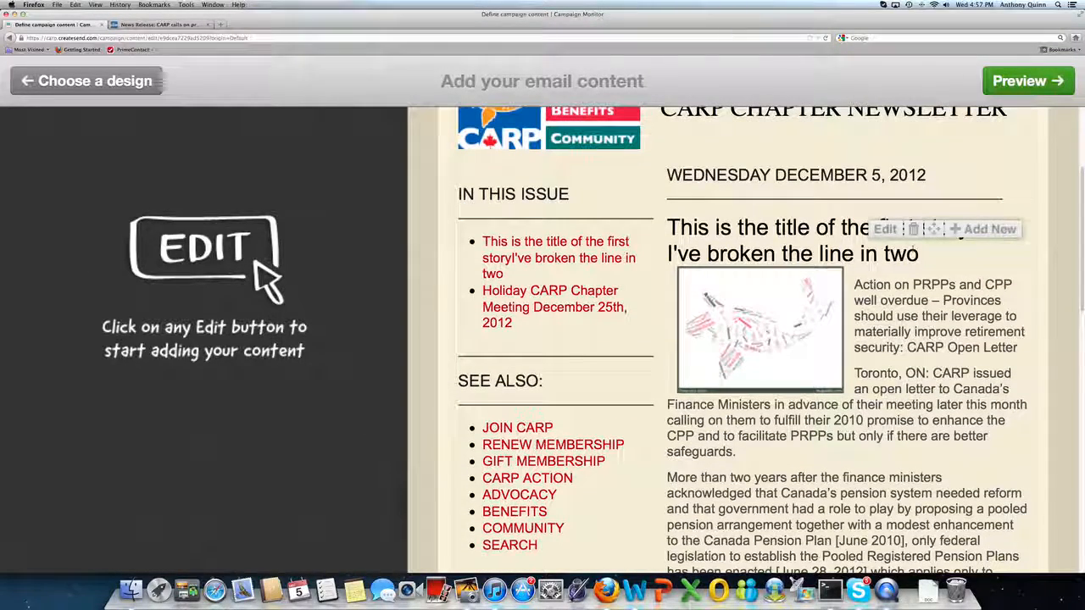
left_click_drag(934, 229, 933, 472)
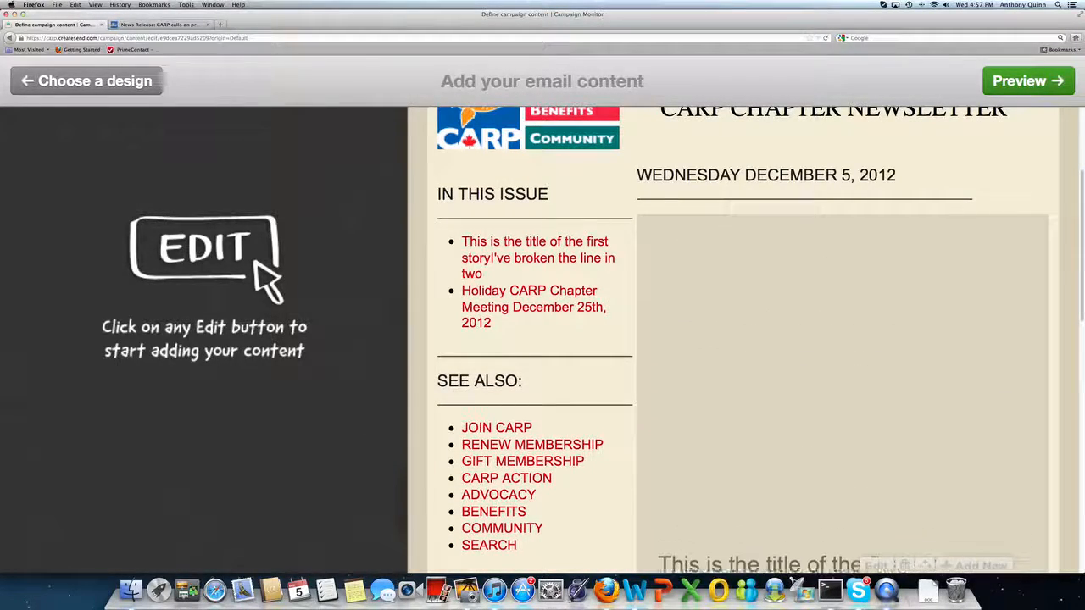
left_click_drag(933, 566, 1013, 507)
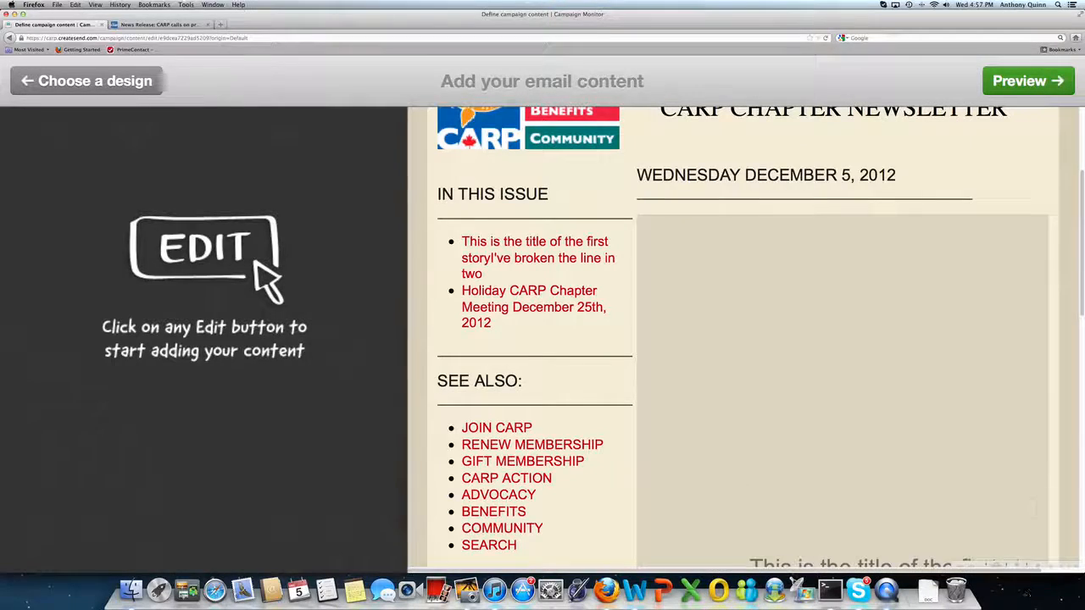
left_click_drag(1033, 565, 932, 497)
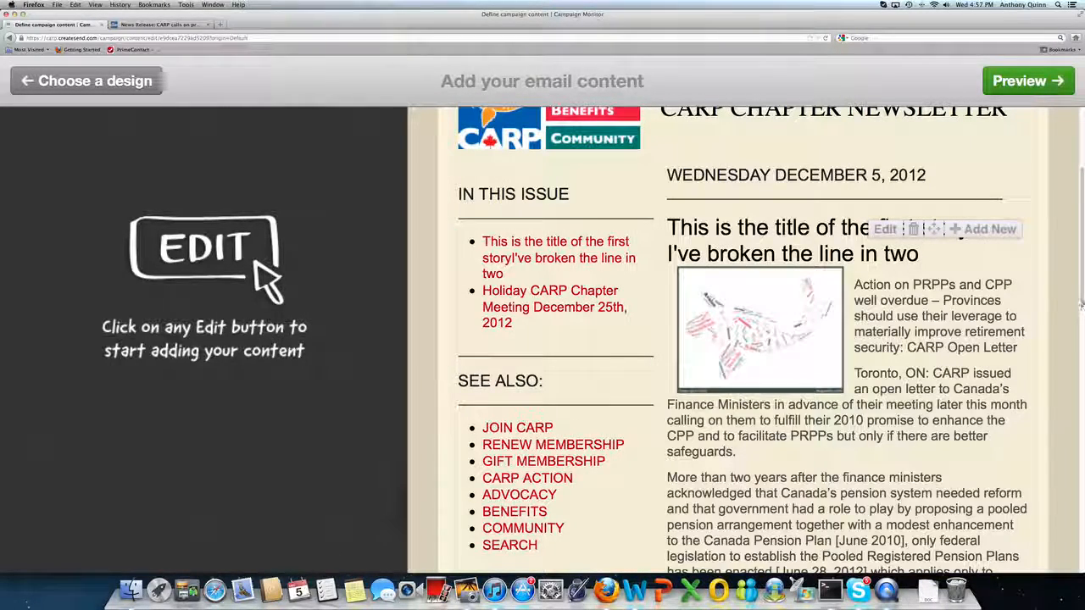
scroll(933, 497, "down", 5)
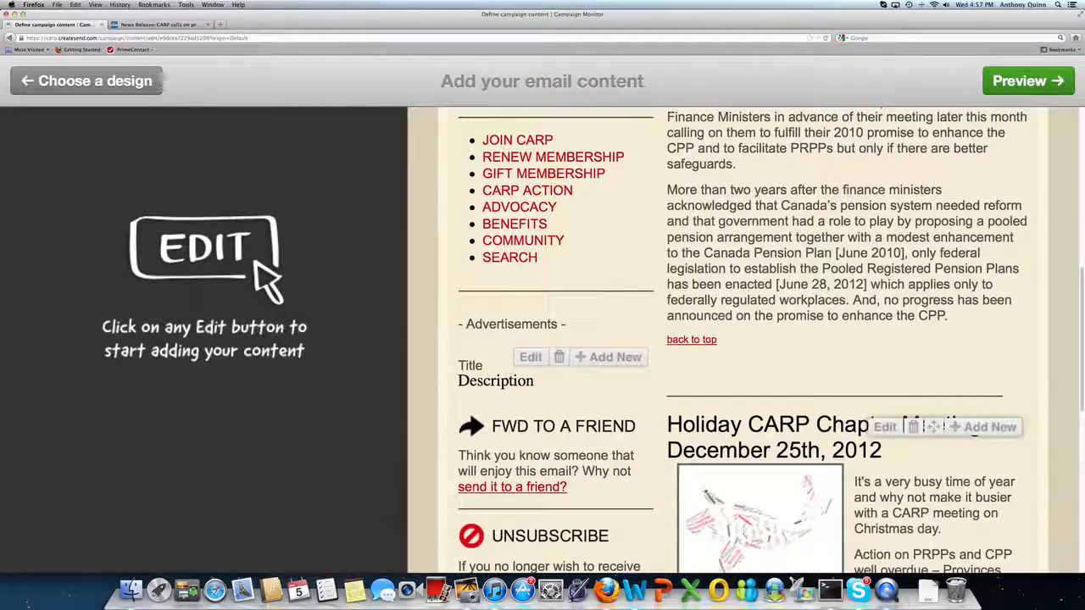
left_click_drag(933, 426, 950, 118)
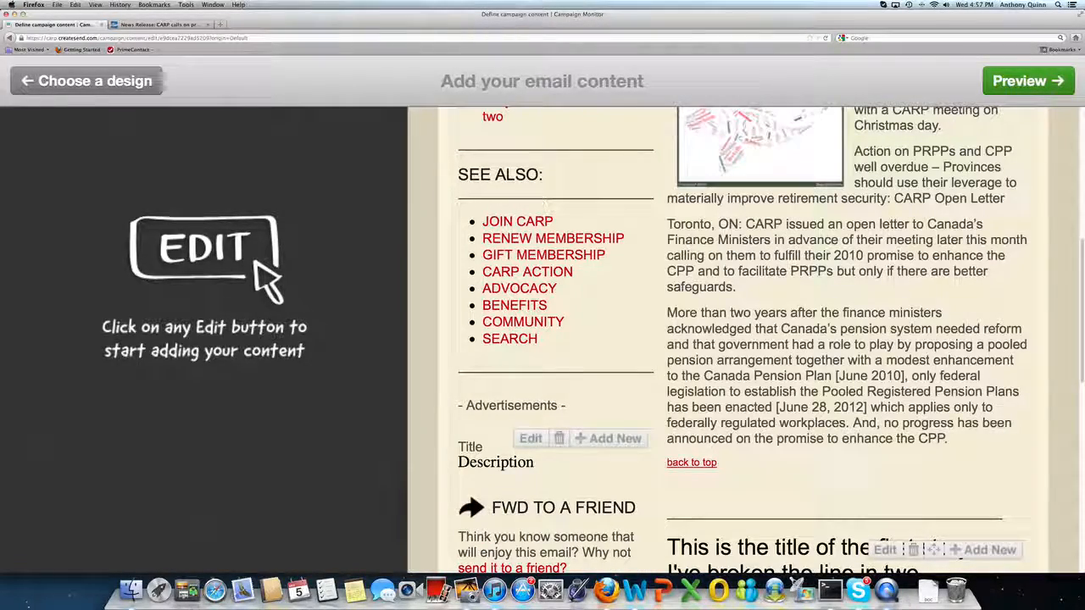
Add a new item to the Advertisements section, then remove it again.
scroll(770, 339, "down", 6)
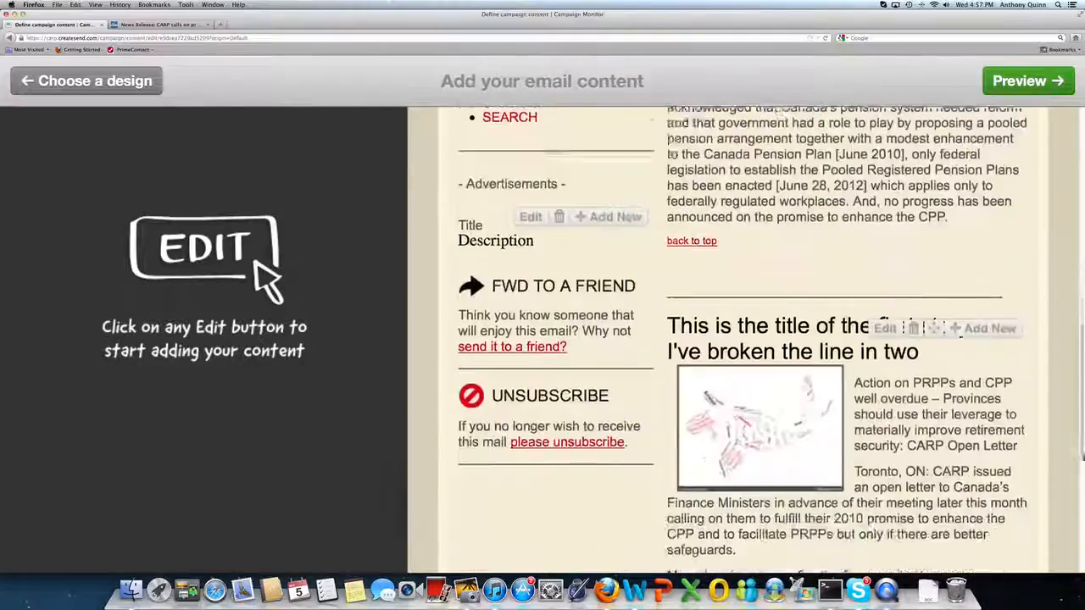
scroll(770, 339, "down", 3)
scroll(770, 339, "up", 10)
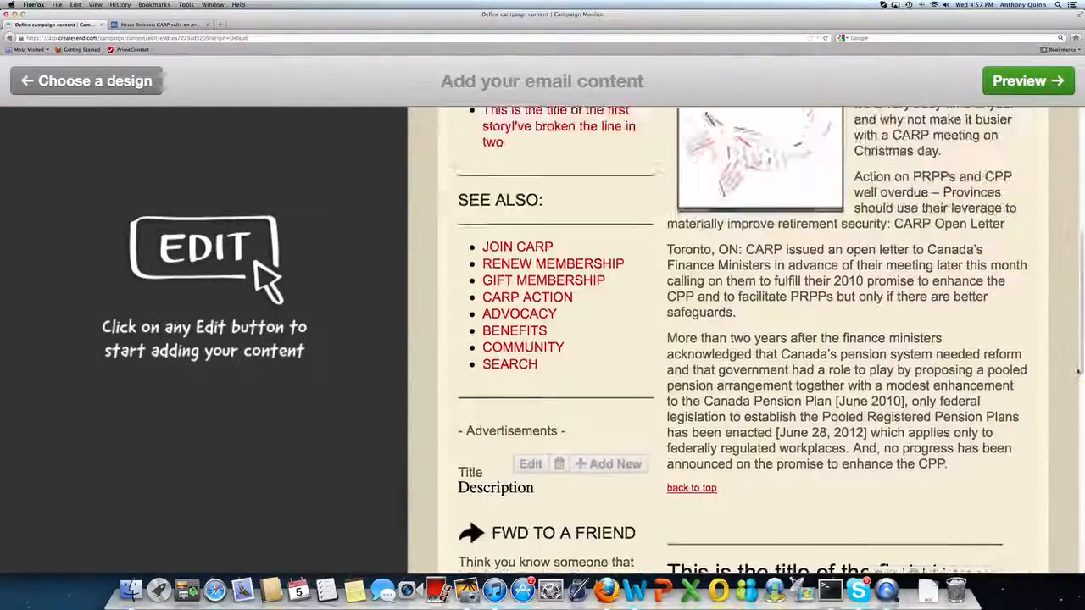
scroll(771, 339, "down", 3)
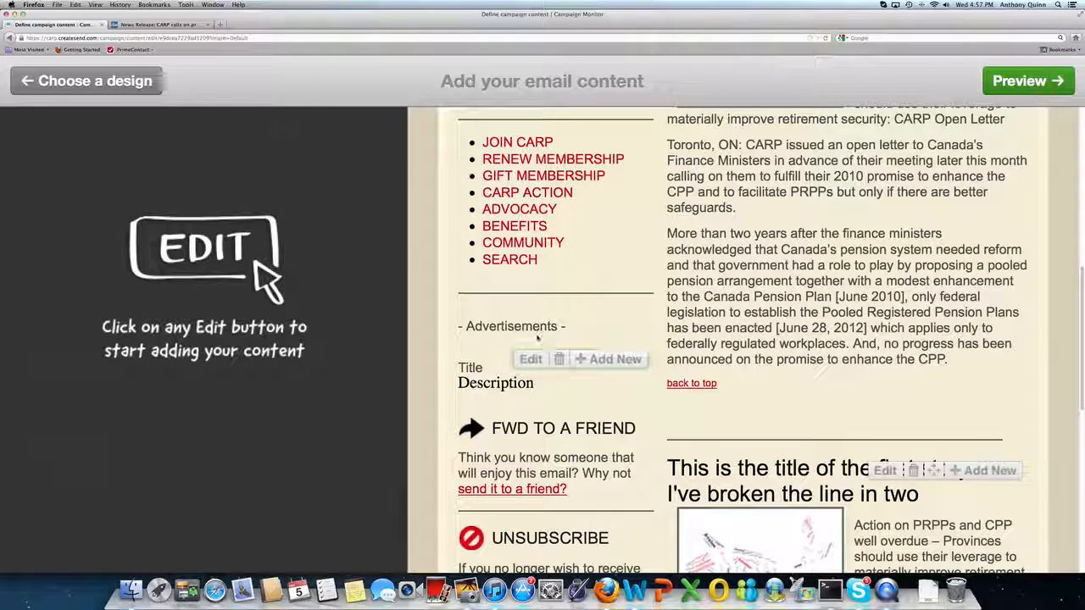
left_click(599, 360)
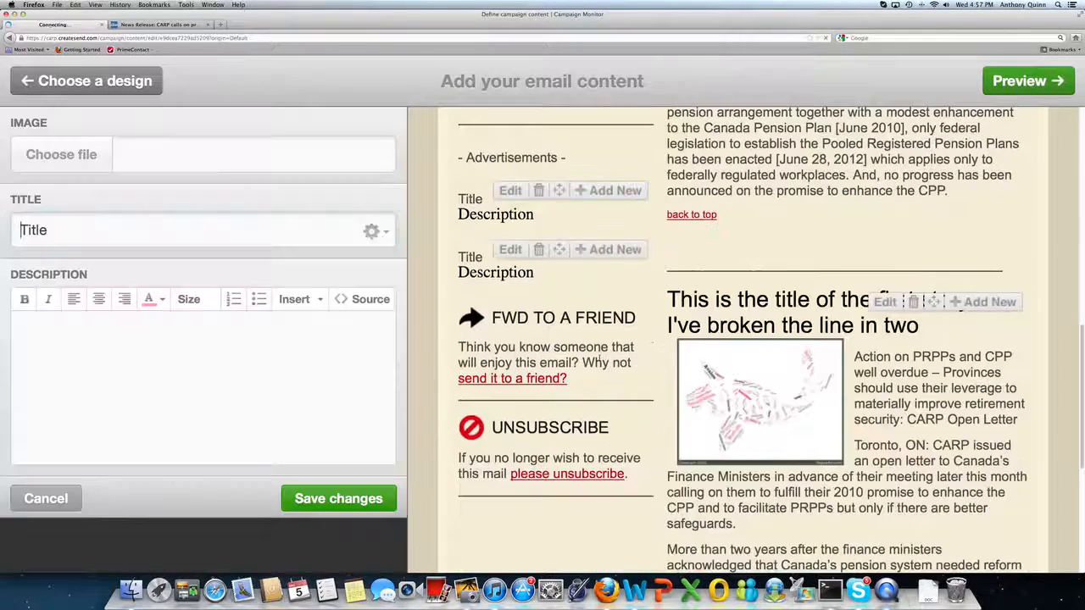
scroll(583, 342, "up", 5)
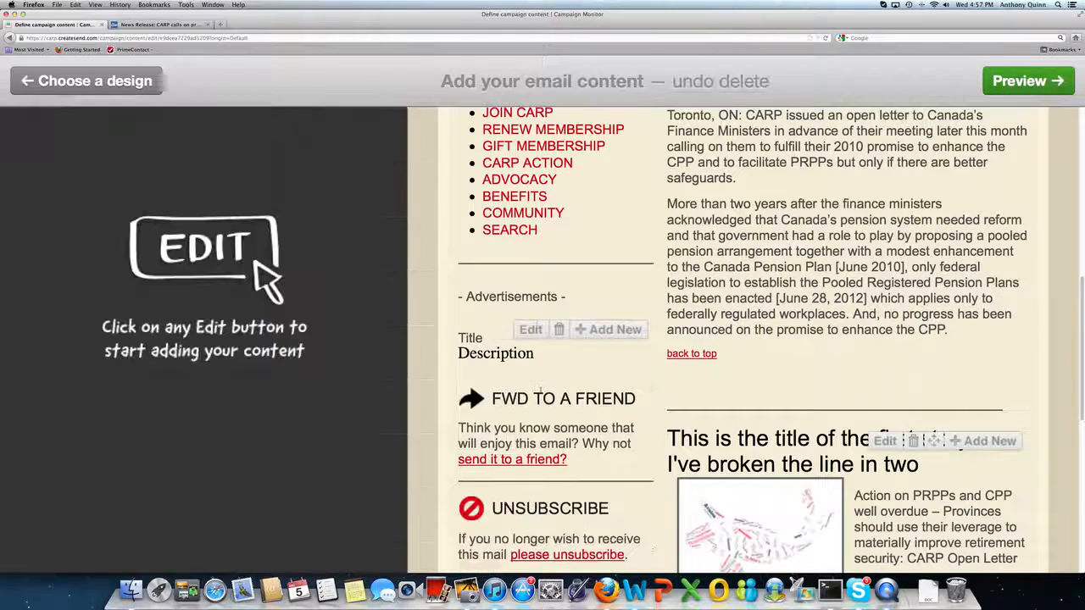
left_click(538, 389)
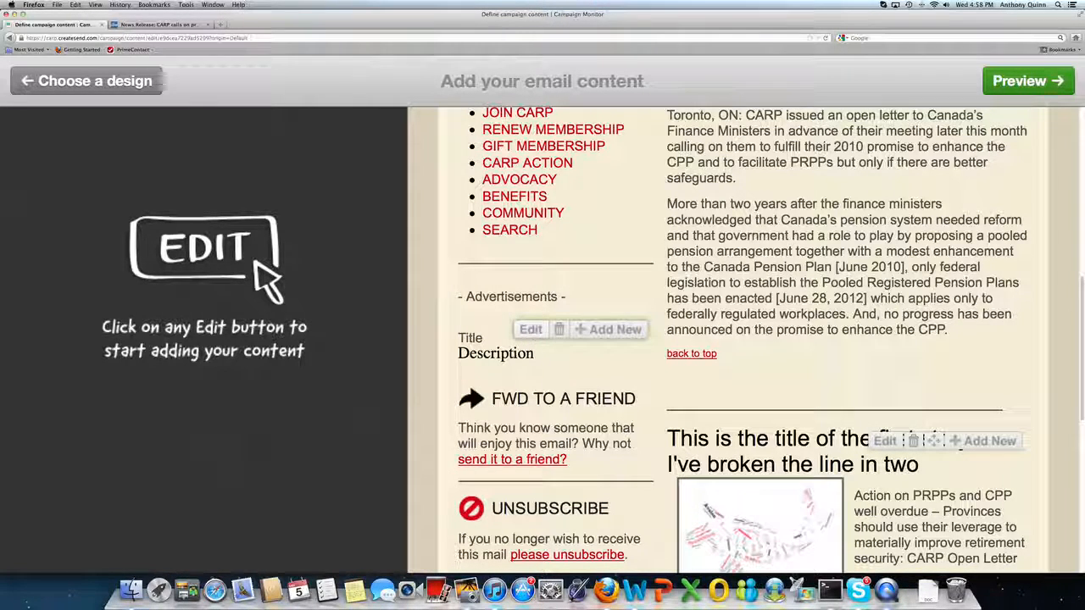
Open the advertisement block for editing and upload an image file into it.
left_click(531, 330)
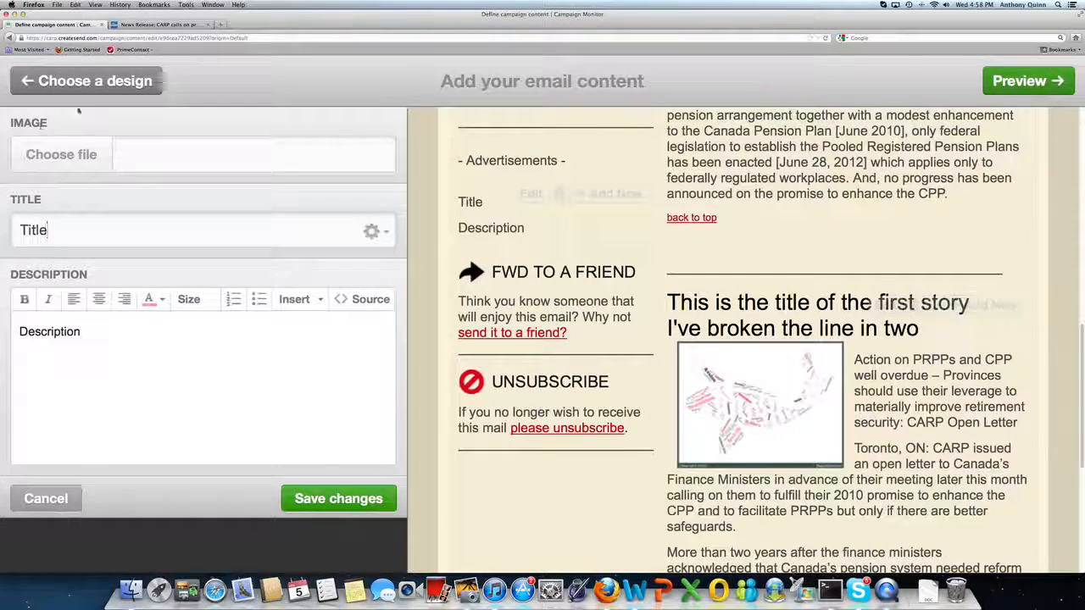
left_click(76, 154)
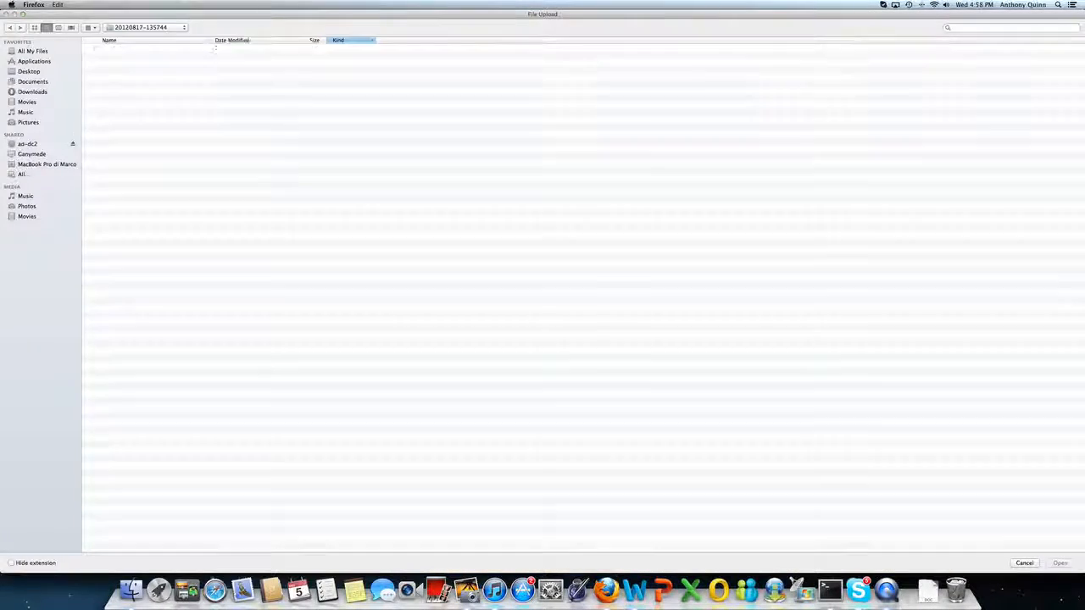
double_click(123, 48)
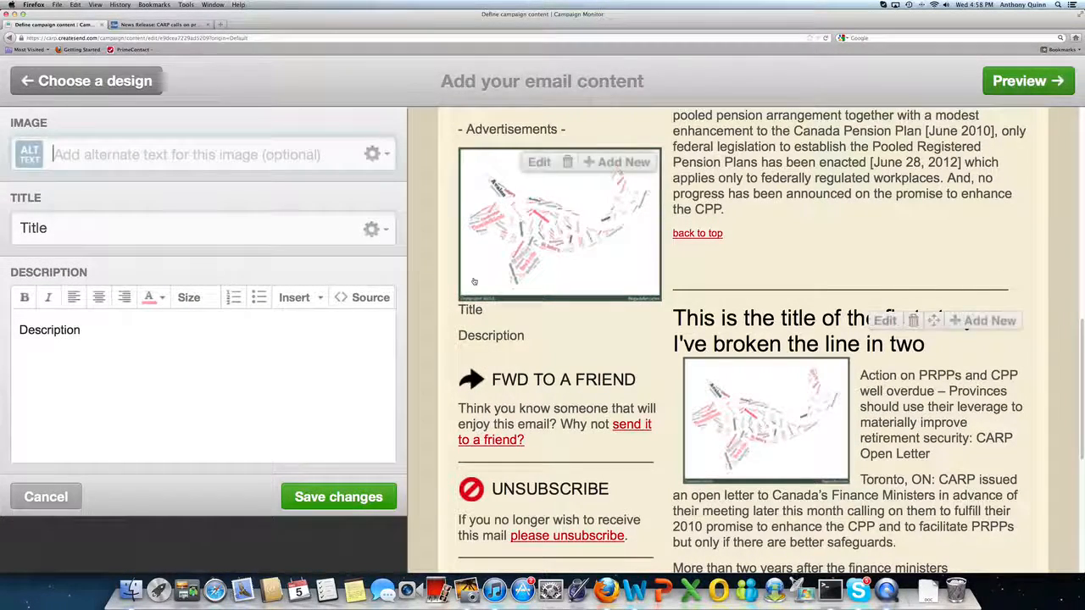
scroll(475, 283, "up", 3)
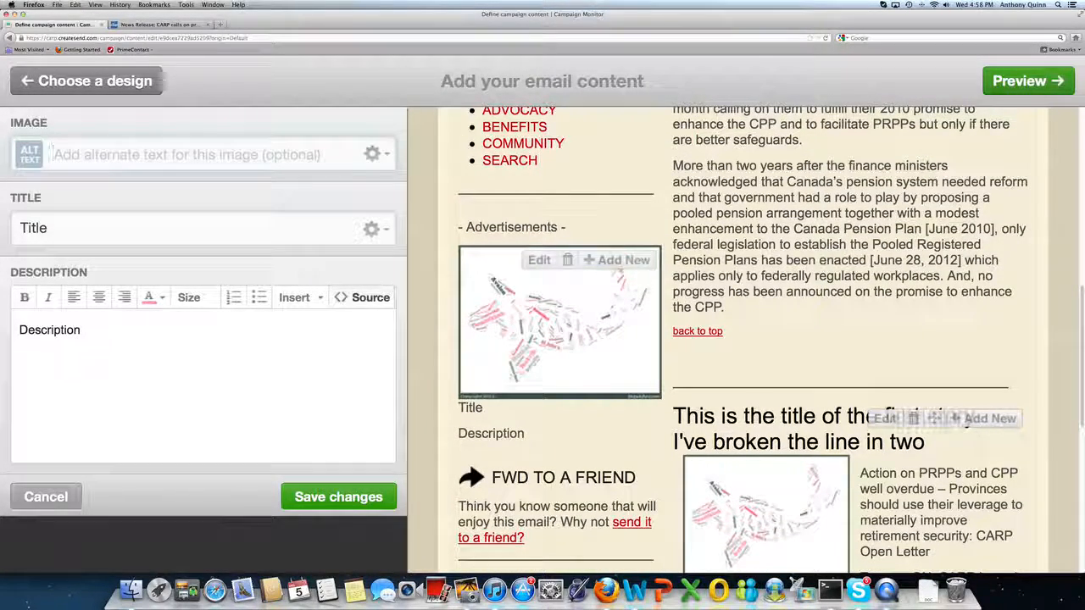
Set the advertisement's title to 20% off.
key("Tab")
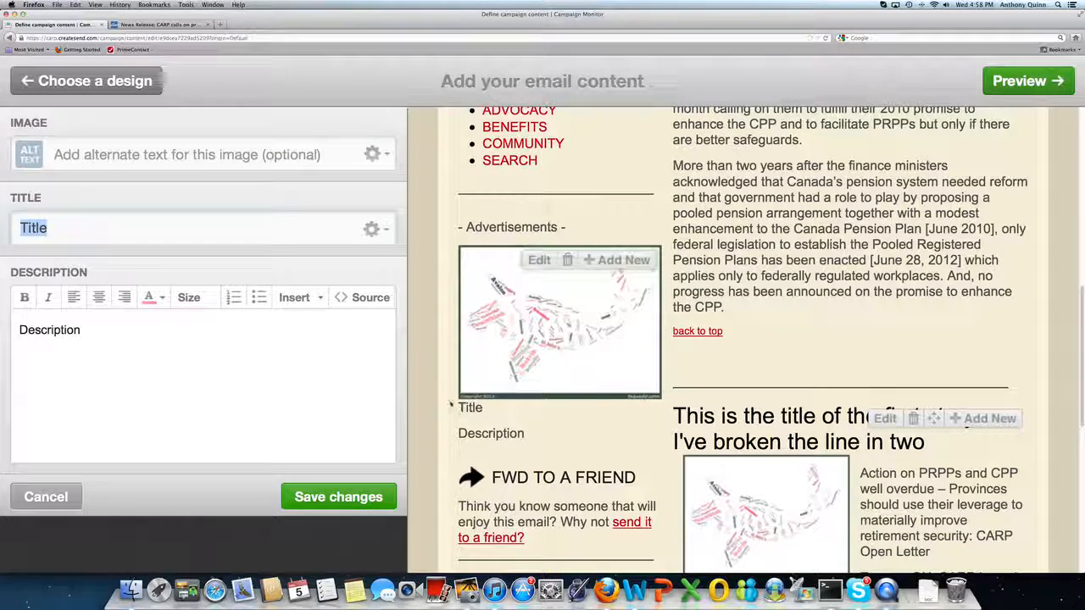
type("20")
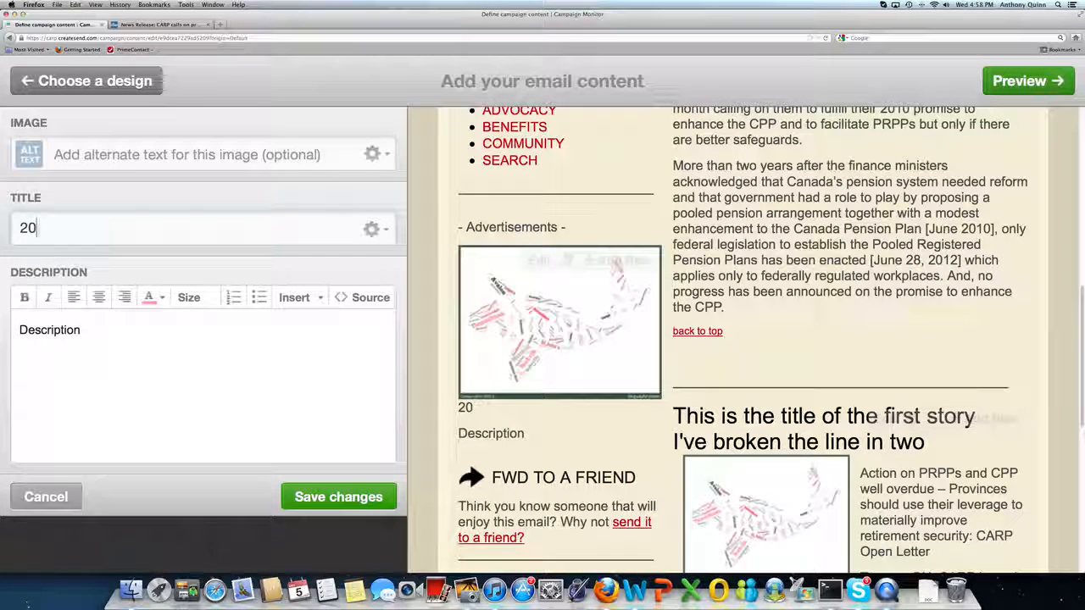
type("% ")
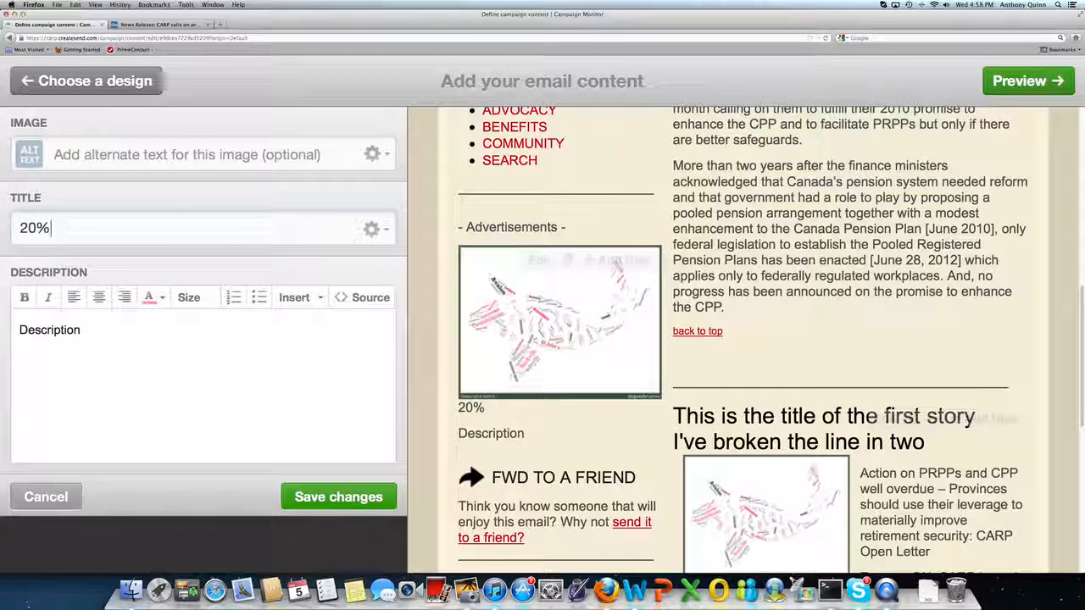
type(" off")
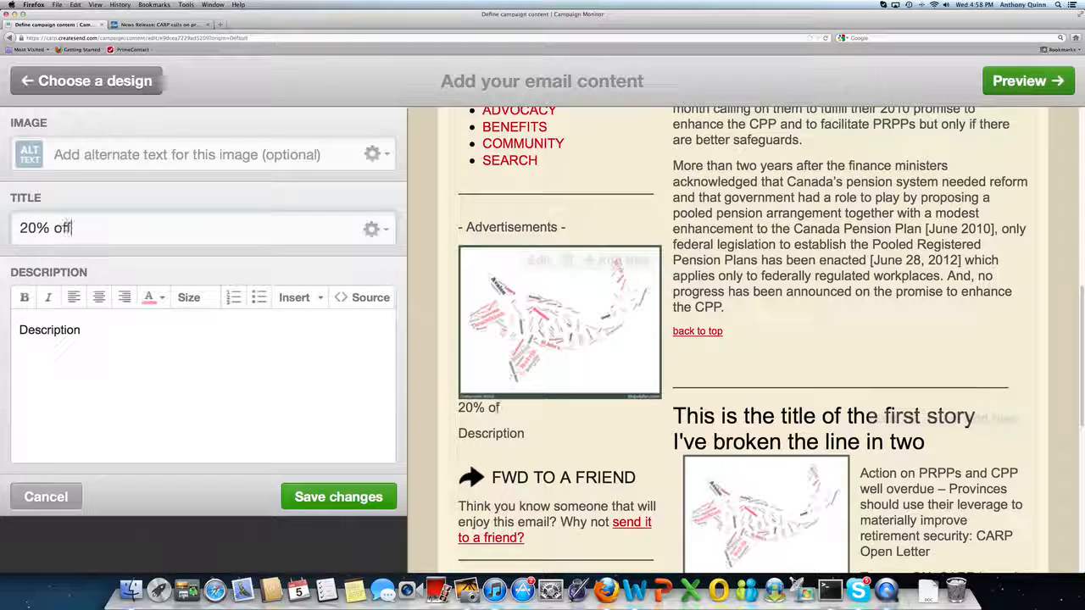
Extend the advertisement's title to read 20% off for CARP Members.
key("BackSpace")
type("for CARP")
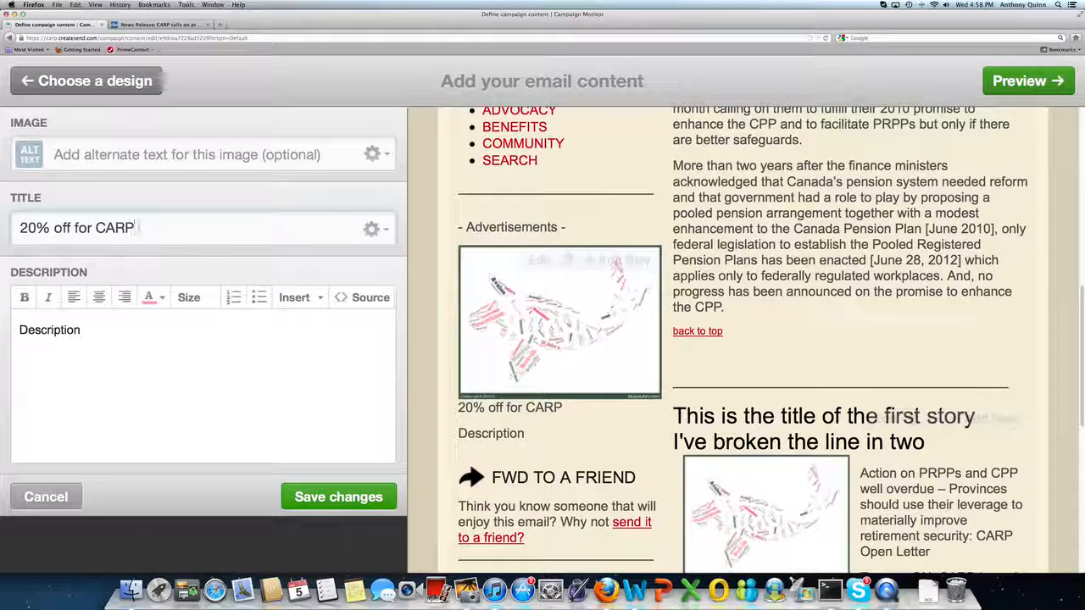
type(" MEmbre")
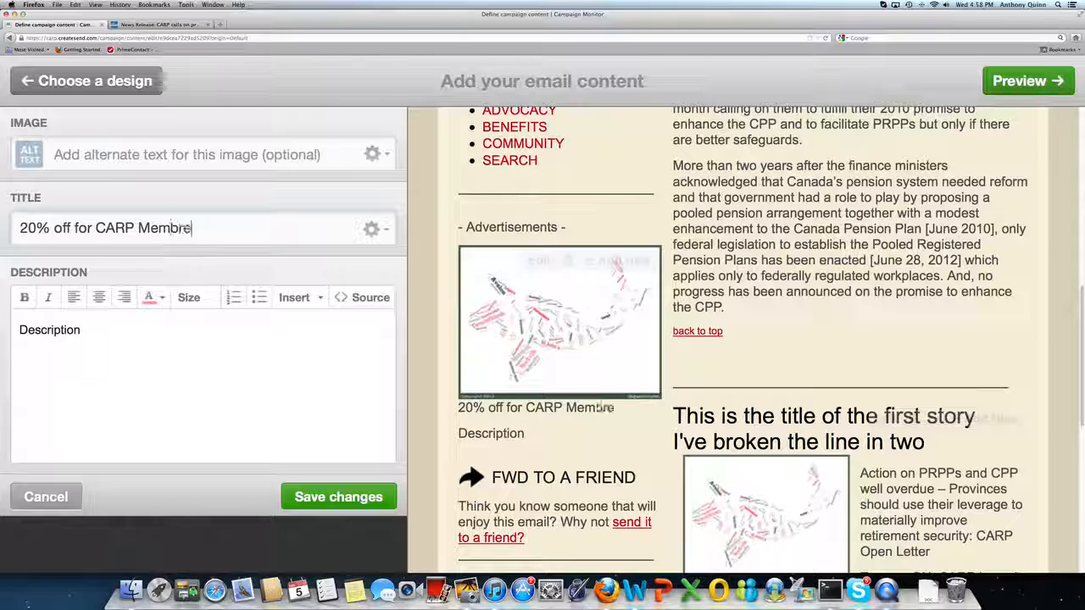
key("BackSpace")
key("BackSpace")
type("ers")
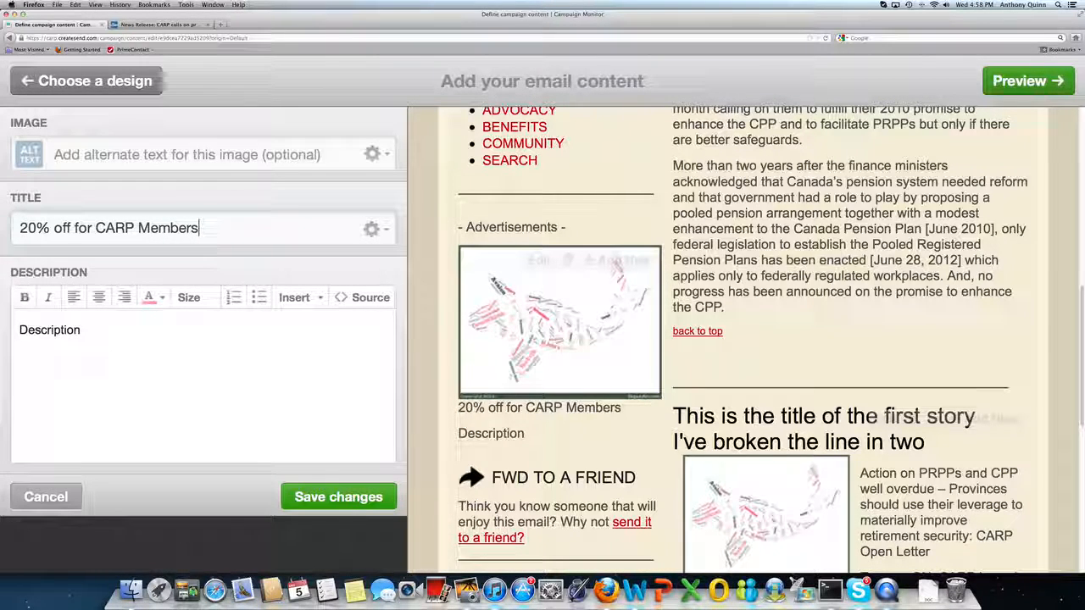
Make the title an e-mail link, entering the contact's e-mail address and the subject Msg. from CARP member.
left_click(376, 229)
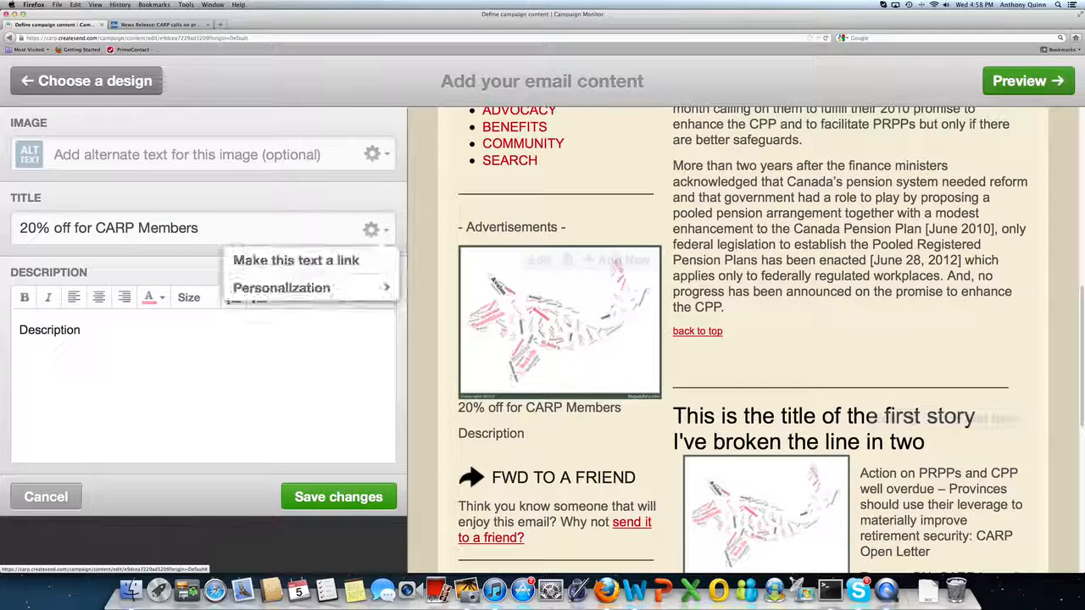
left_click(345, 262)
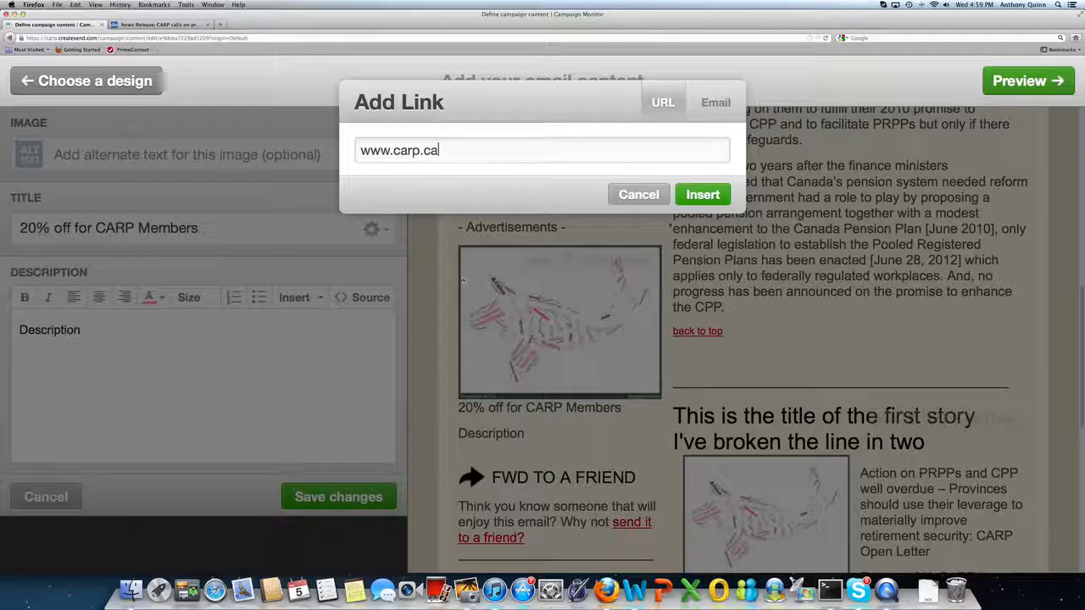
left_click(715, 103)
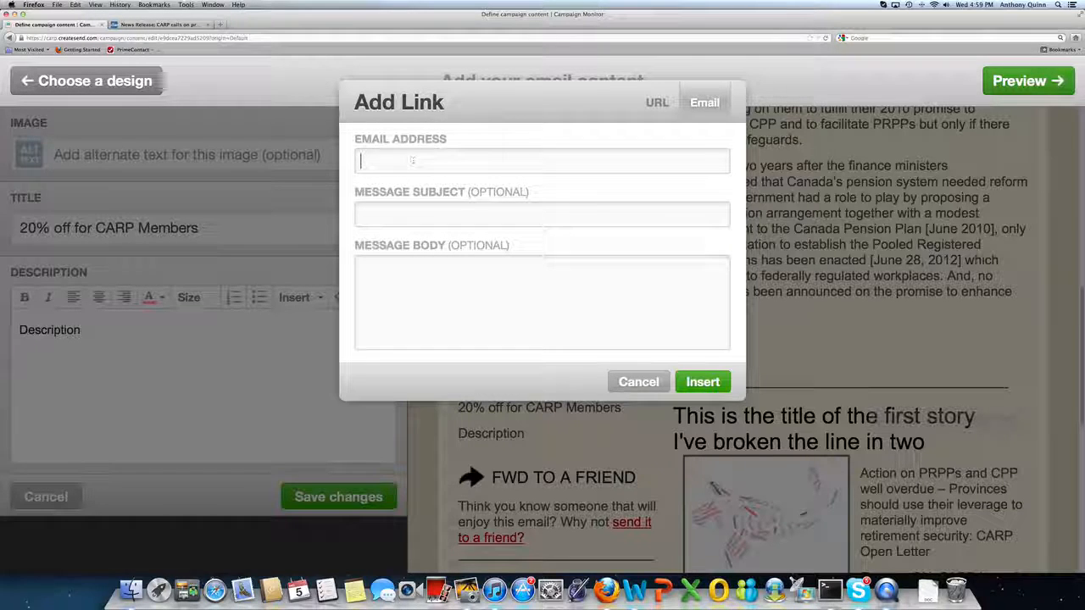
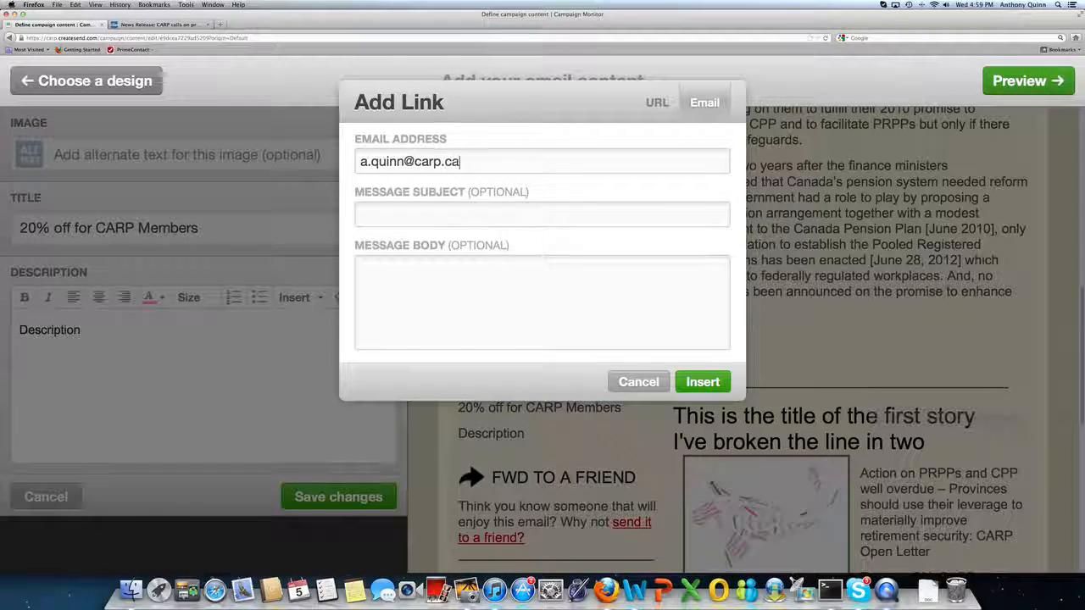
key("Tab")
type("Msg. fr")
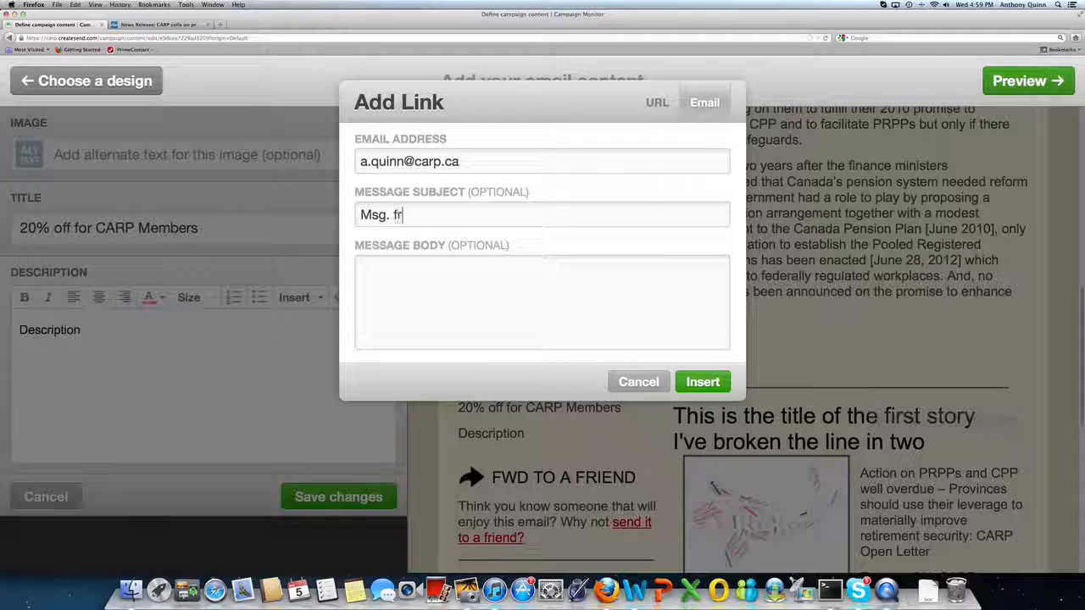
type("om CARO")
key("BackSpace")
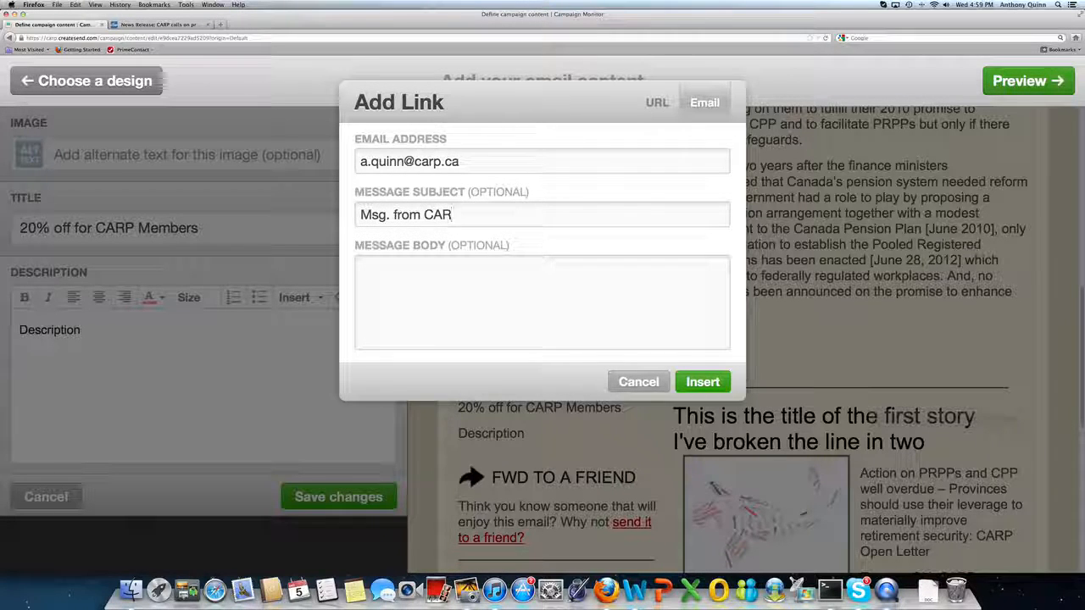
type("P member")
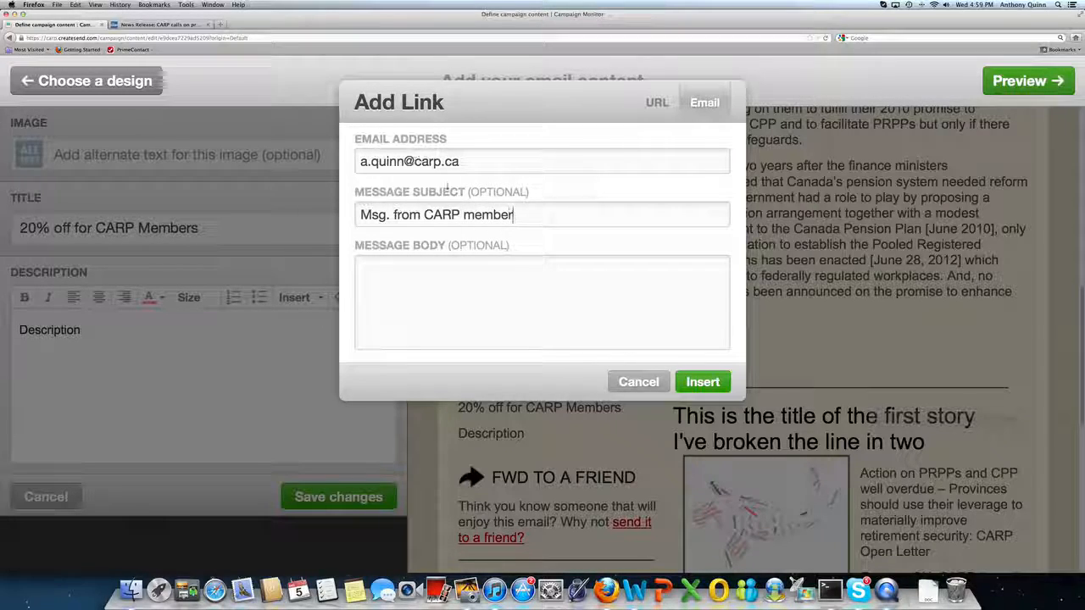
left_click(721, 383)
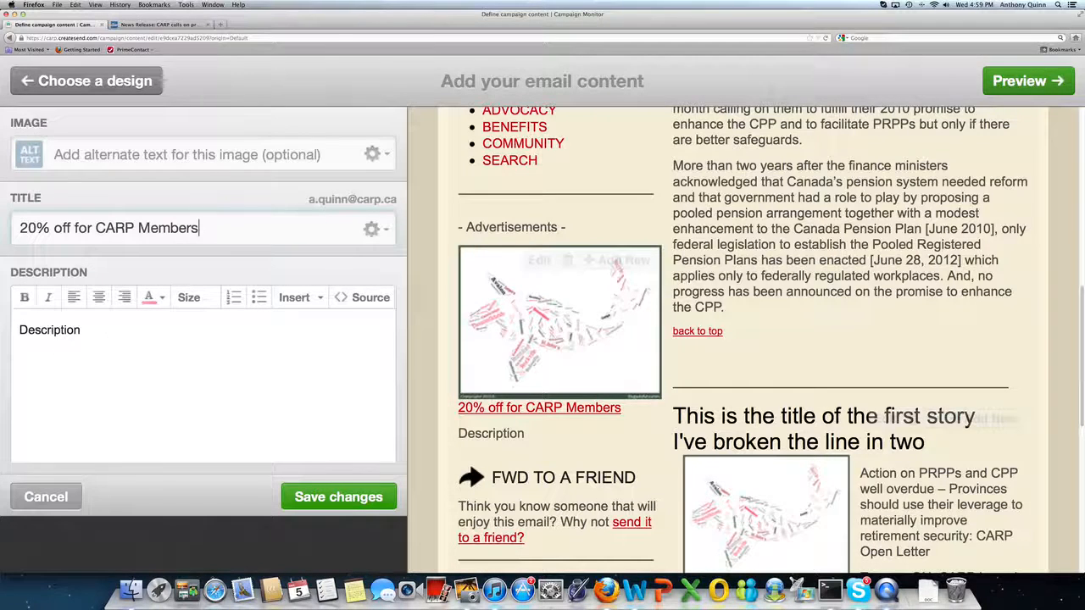
Write and save the advertisement description offering CARP members 20% off all purchases and a free bucket of squid this week.
left_click_drag(81, 329, 18, 329)
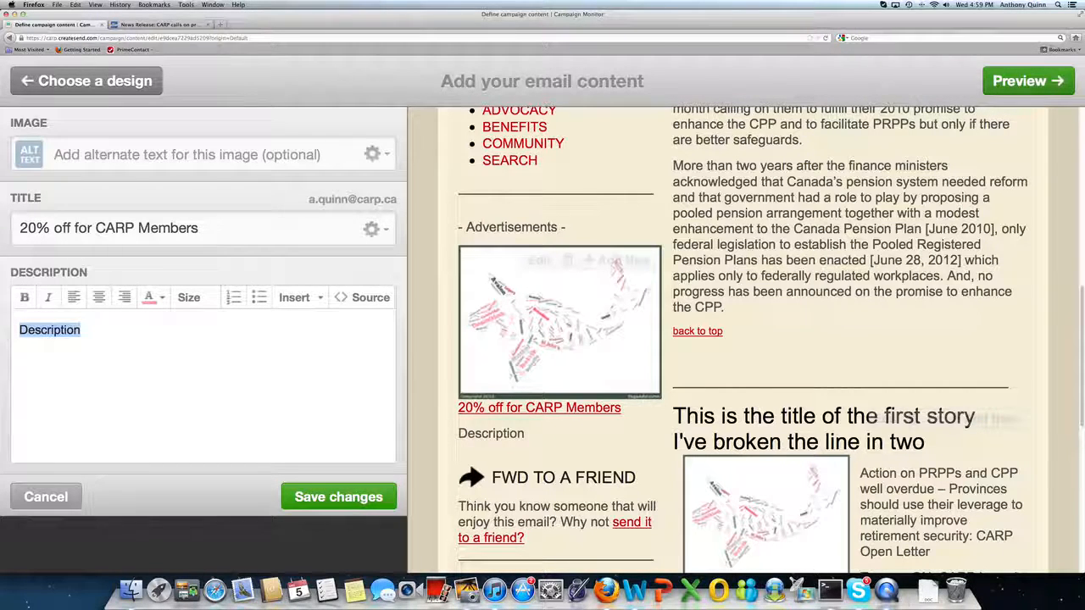
type("CA")
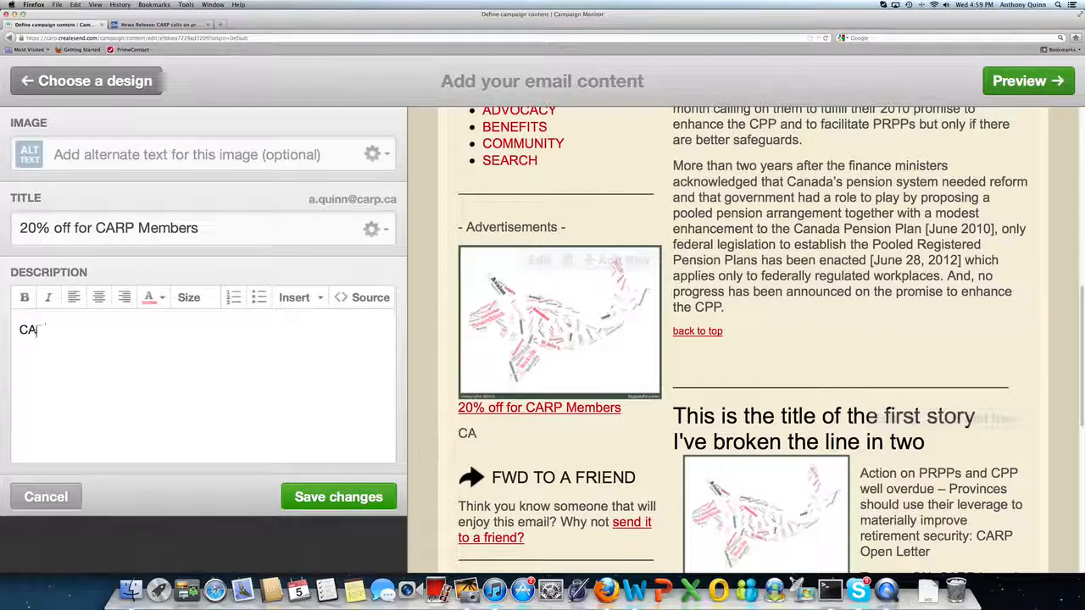
type("RP memver")
key("BackSpace")
key("BackSpace")
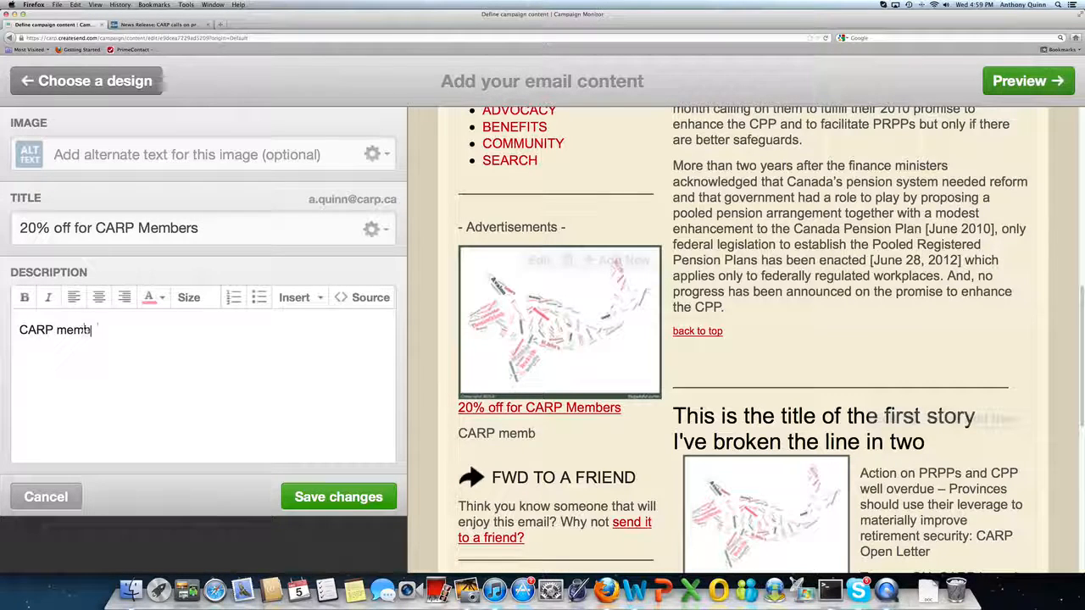
type("ers recieve a ")
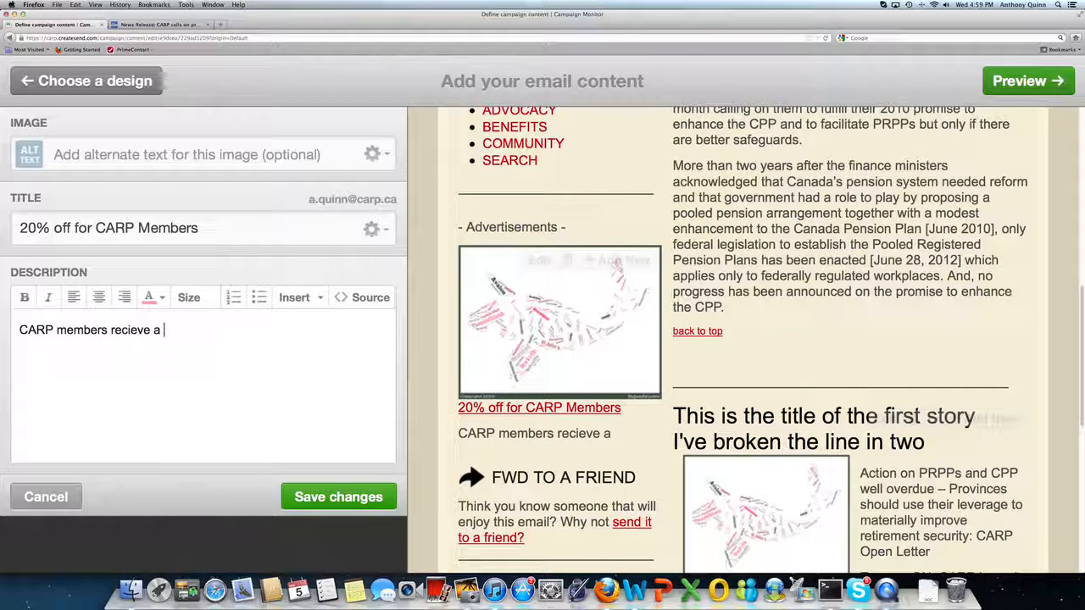
type("great deal wit")
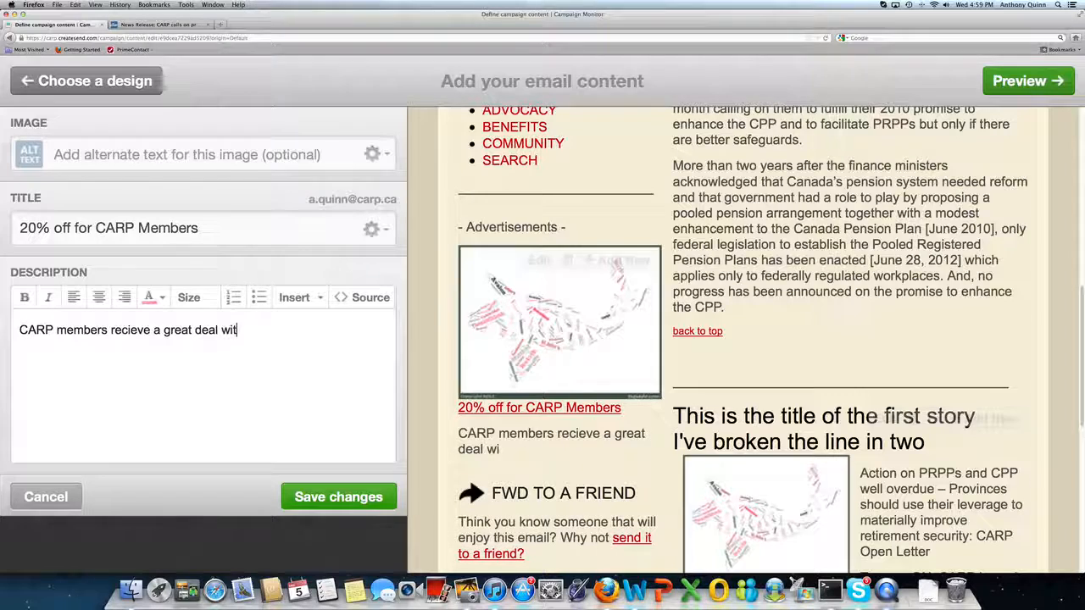
type("h")
key("BackSpace")
key("BackSpace")
key("BackSpace")
key("BackSpace")
type("w")
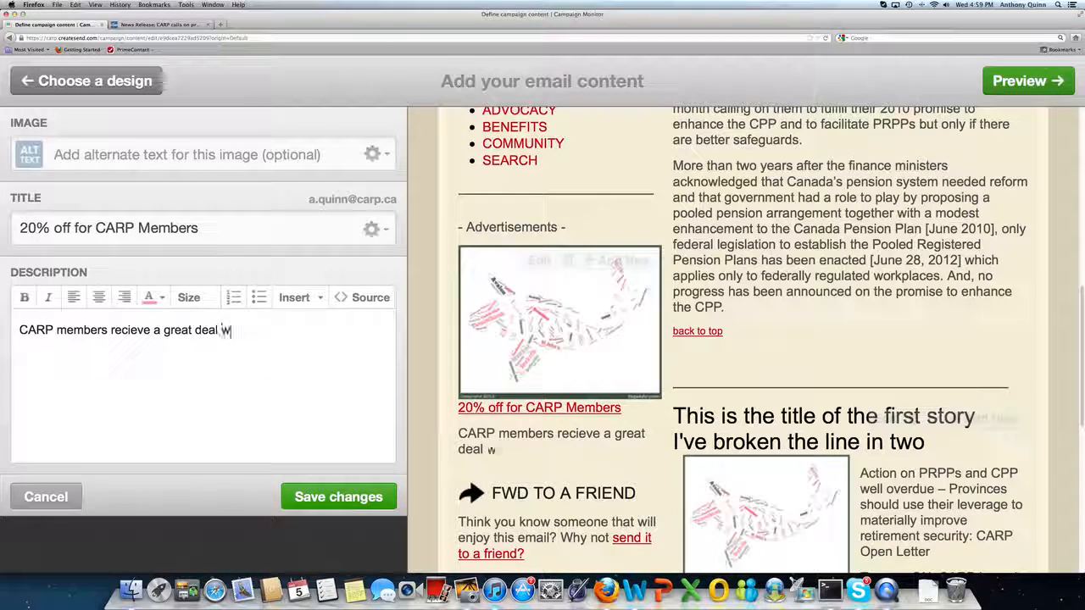
type("ith us.  2")
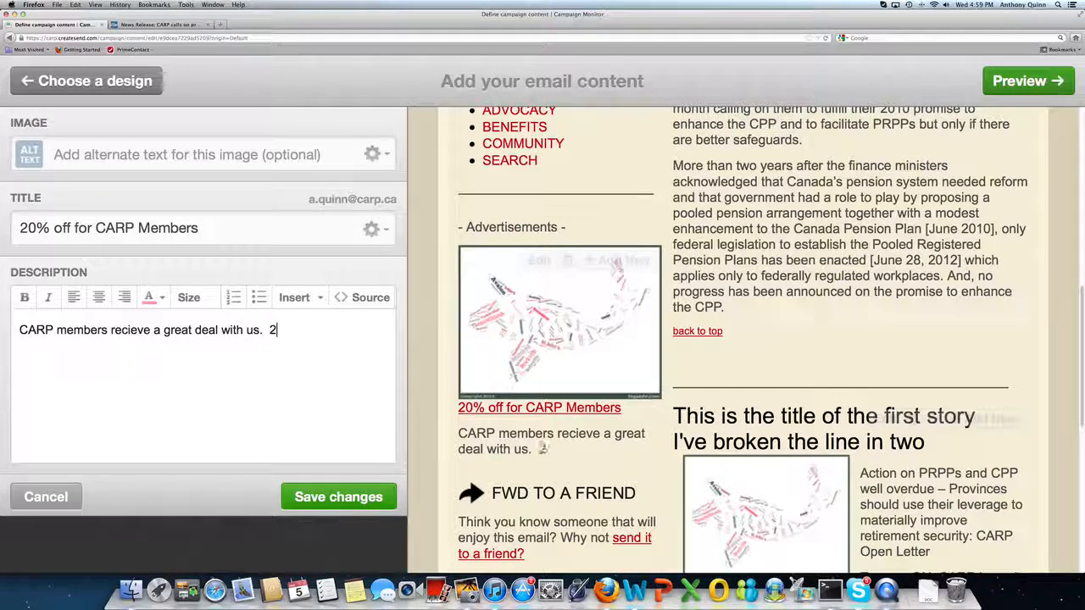
type("0& of")
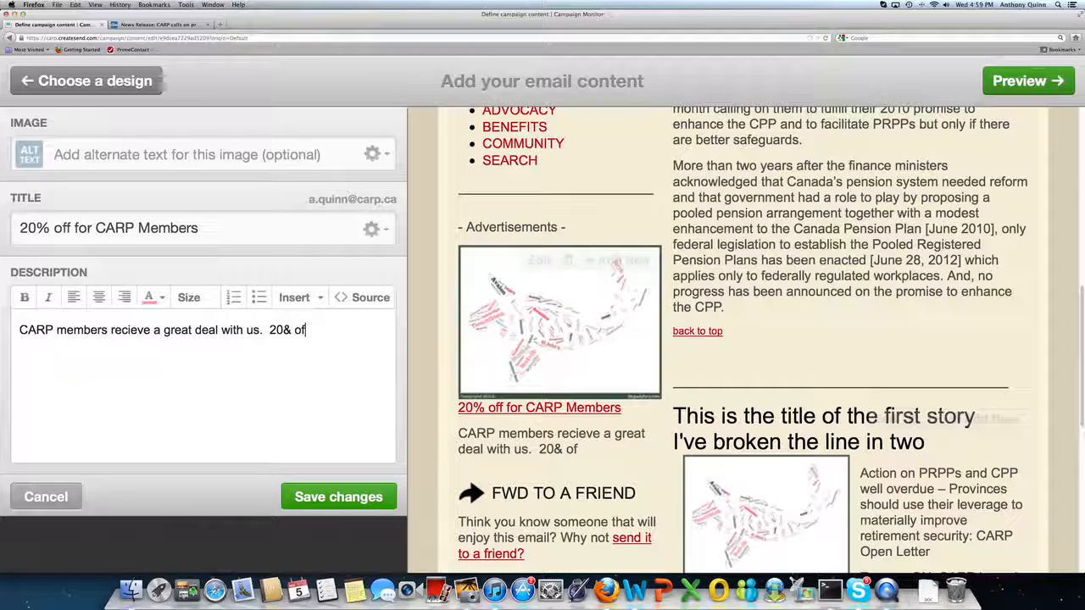
key("BackSpace")
key("BackSpace")
key("BackSpace")
key("BackSpace")
type("% off all you r")
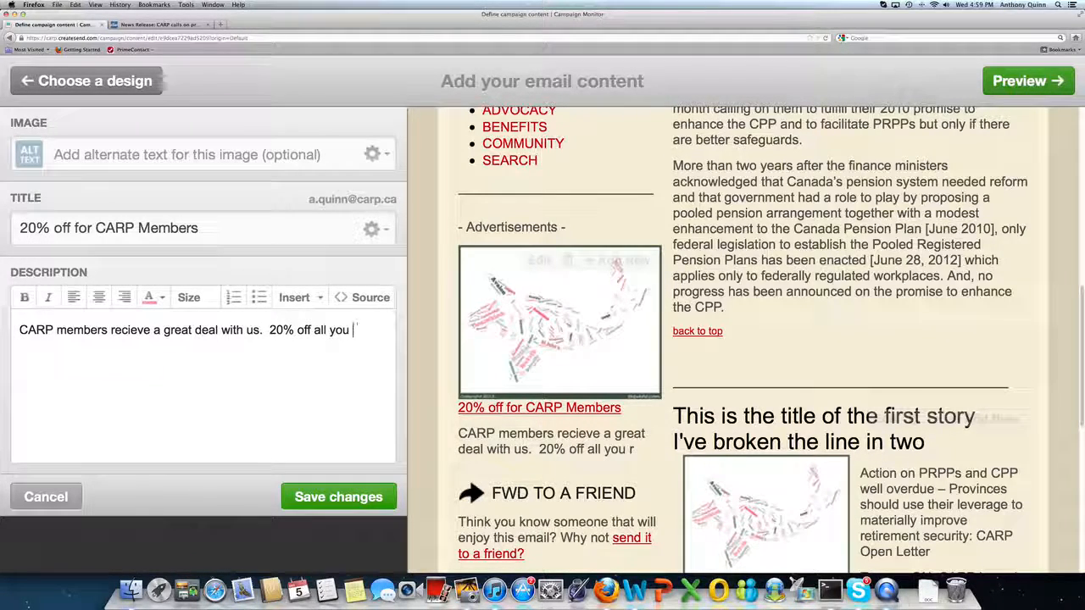
type(" purchase")
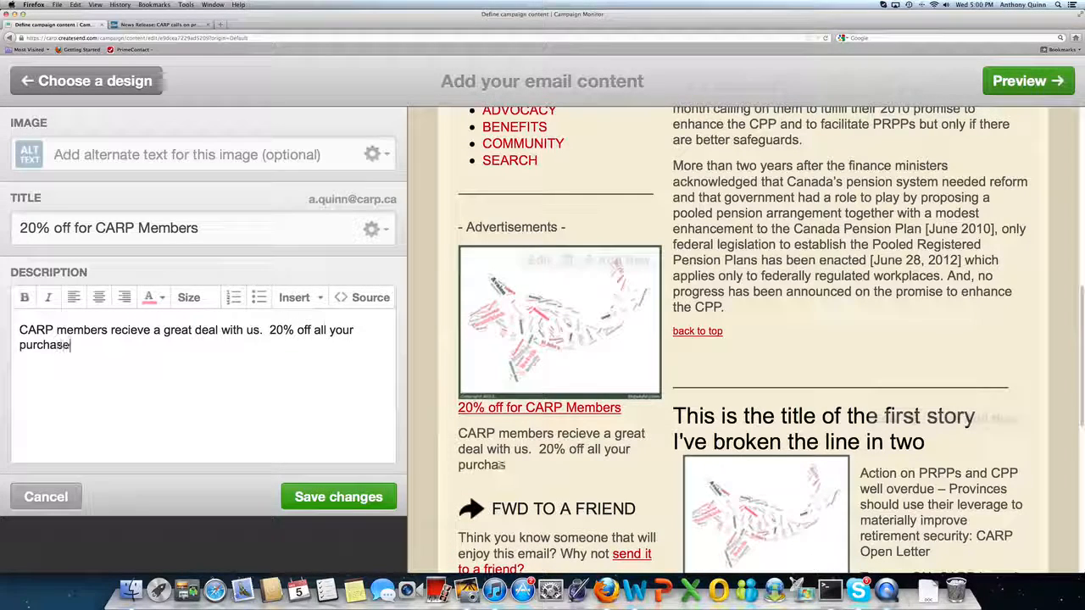
type("s an")
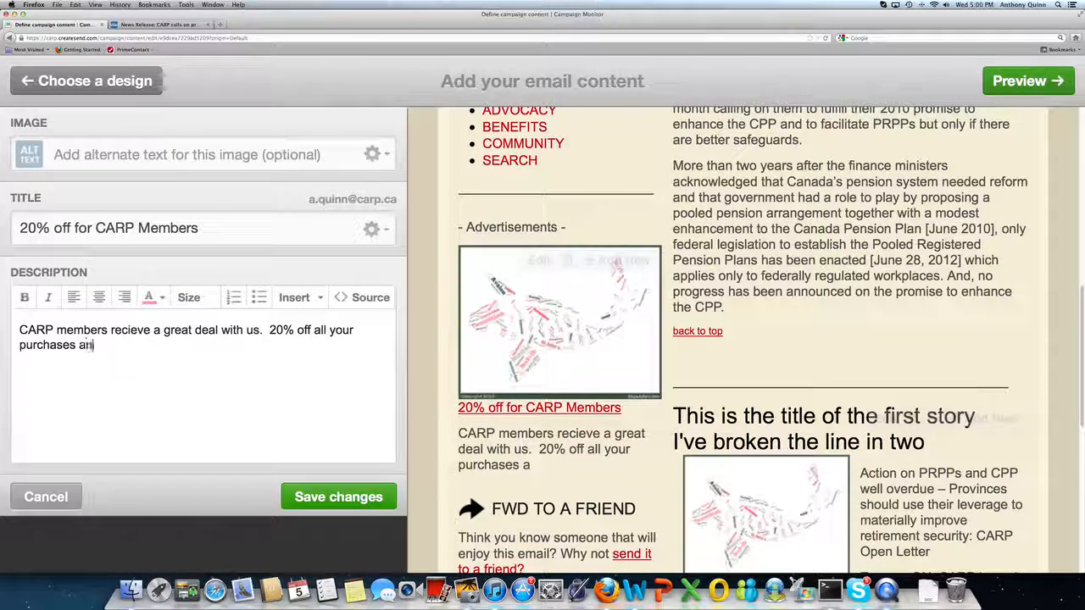
type("d evefry")
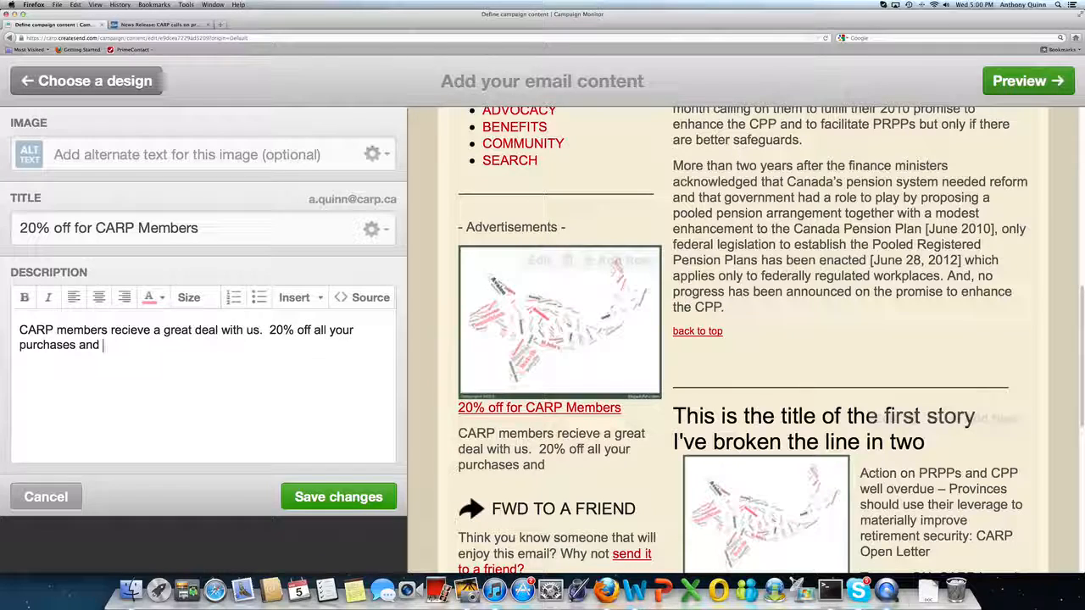
key("BackSpace")
key("BackSpace")
key("BackSpace")
type("evee")
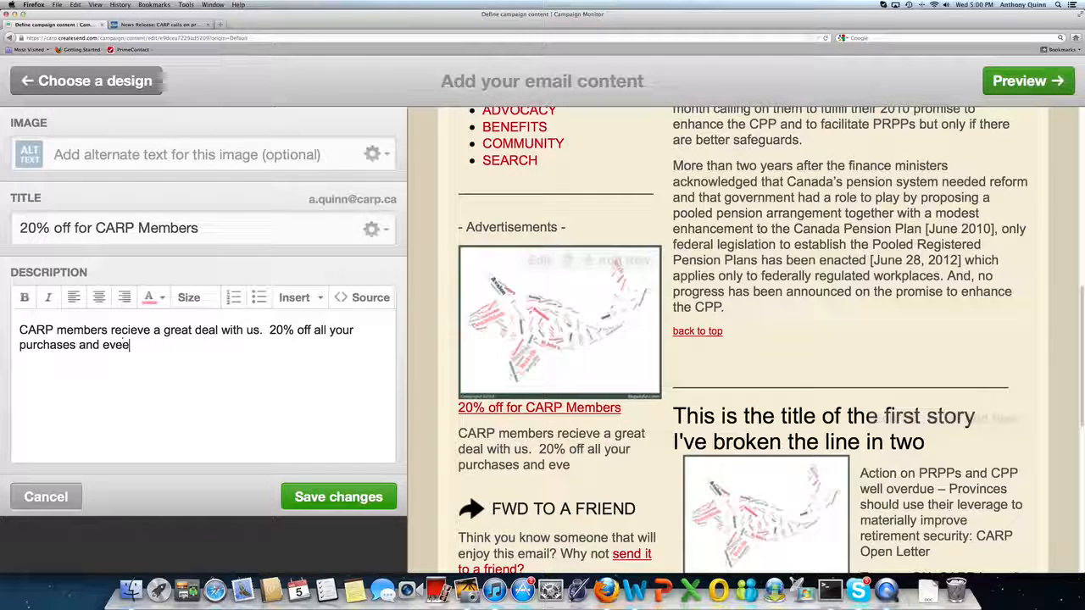
key("BackSpace")
type("ry ")
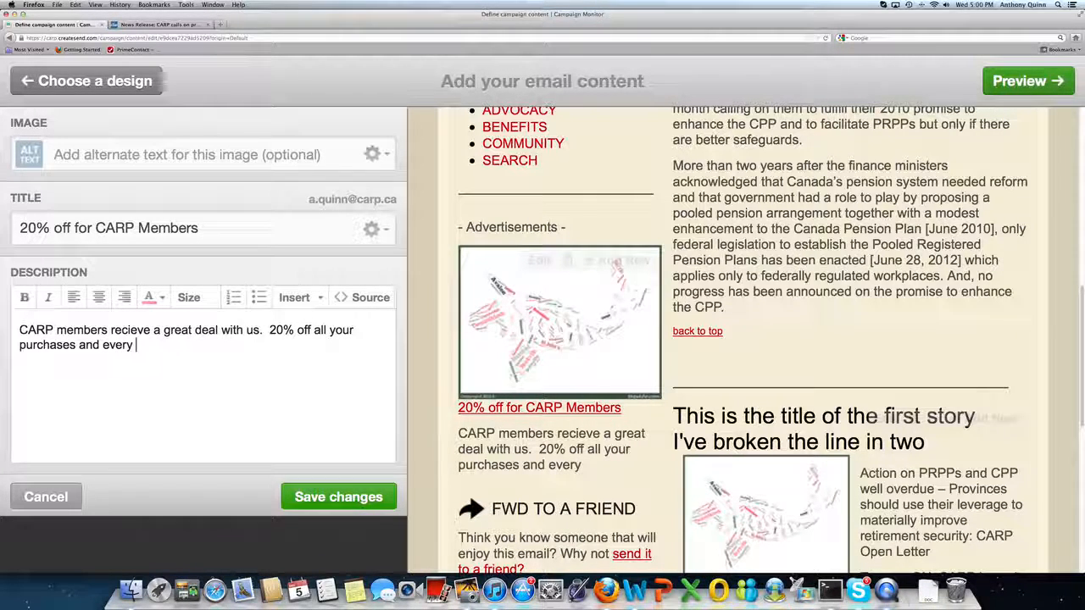
type("CARP members d")
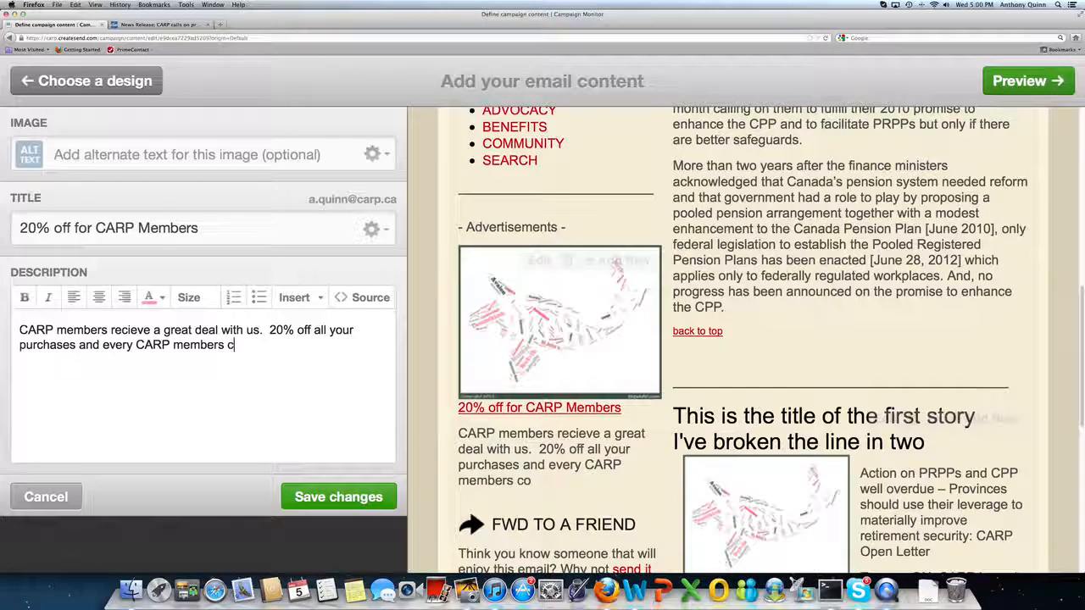
key("BackSpace")
key("BackSpace")
key("BackSpace")
type("wo comes in this ")
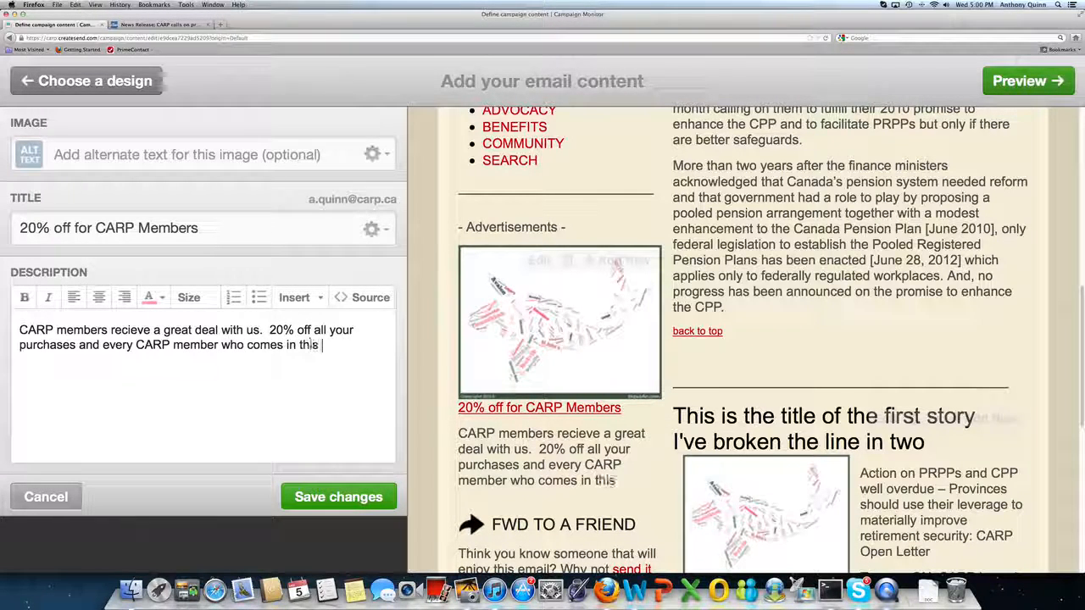
type("week eg")
key("BackSpace")
key("BackSpace")
type("get a")
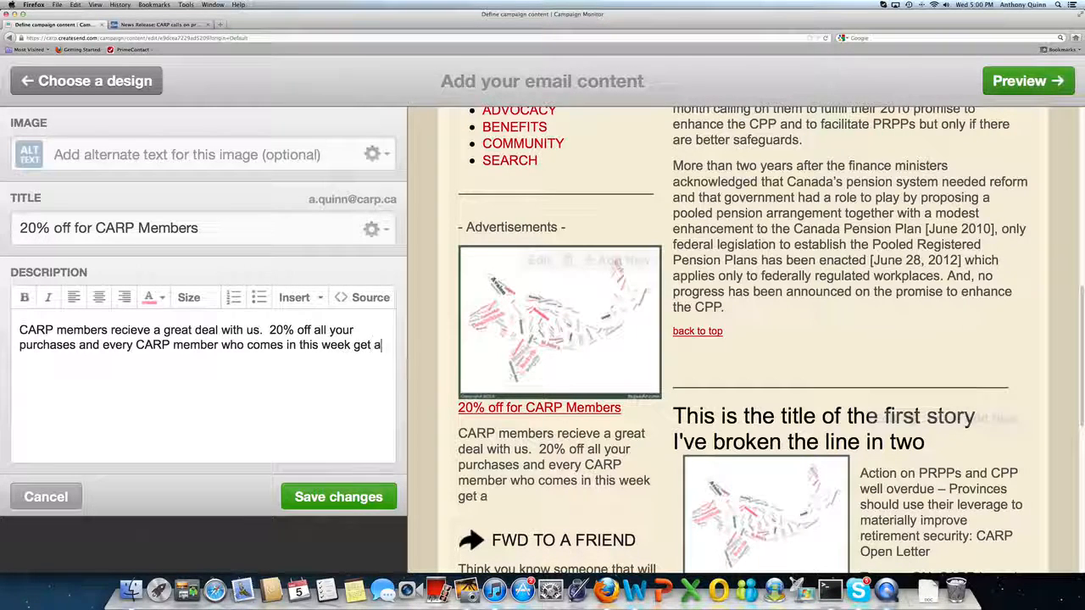
type(" free")
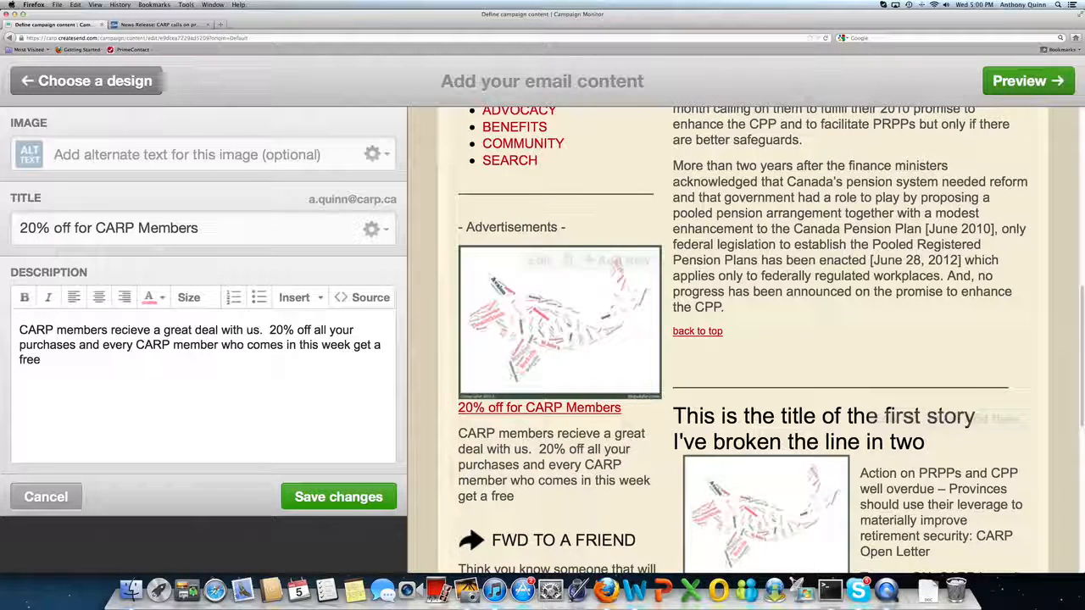
type(" bucket")
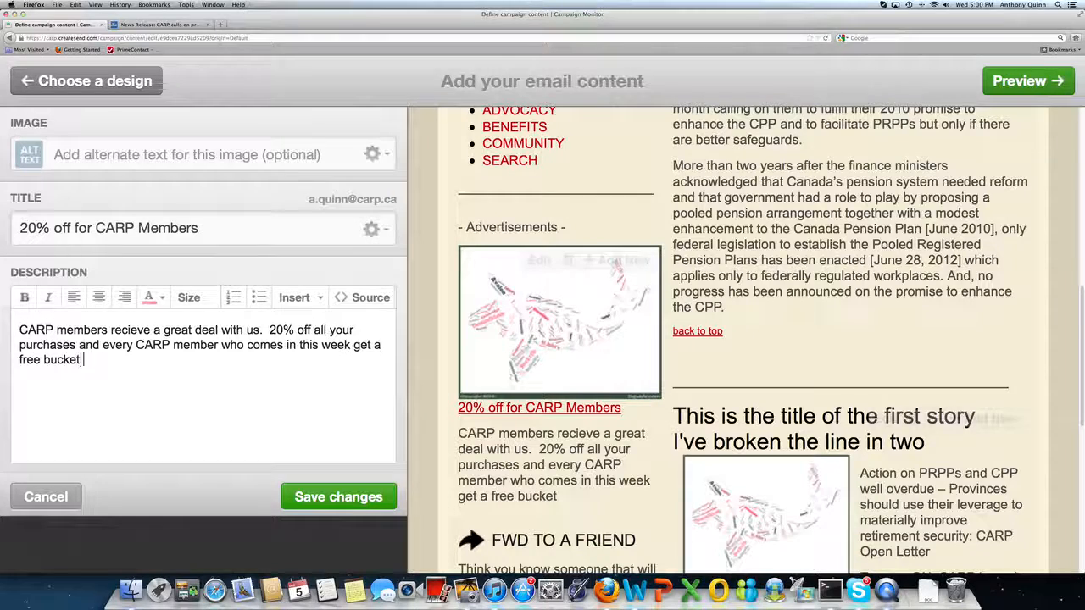
type(" of squid.")
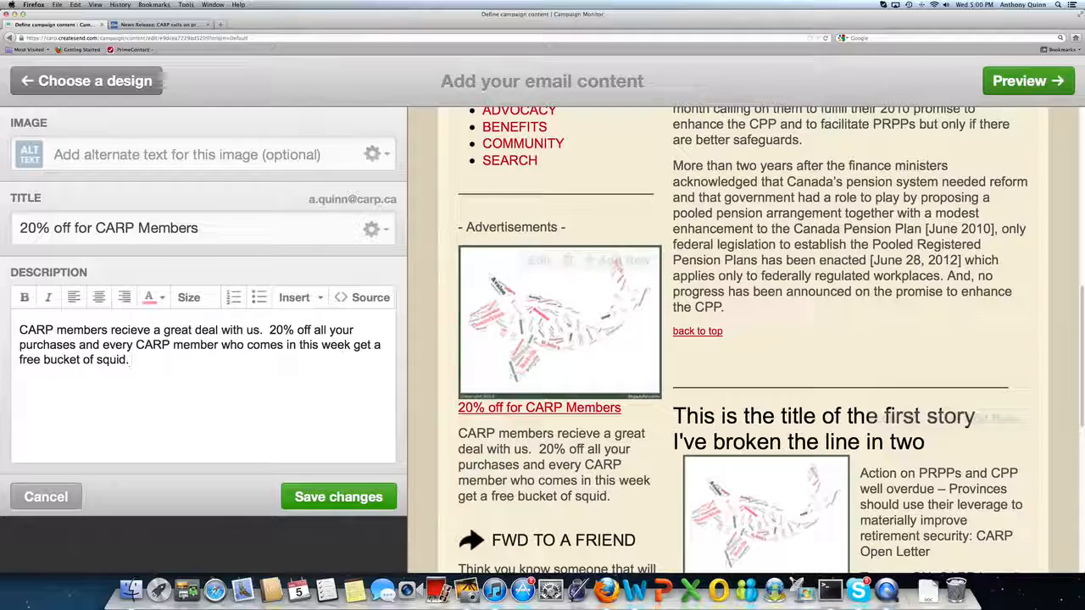
left_click(339, 498)
scroll(523, 373, "down", 3)
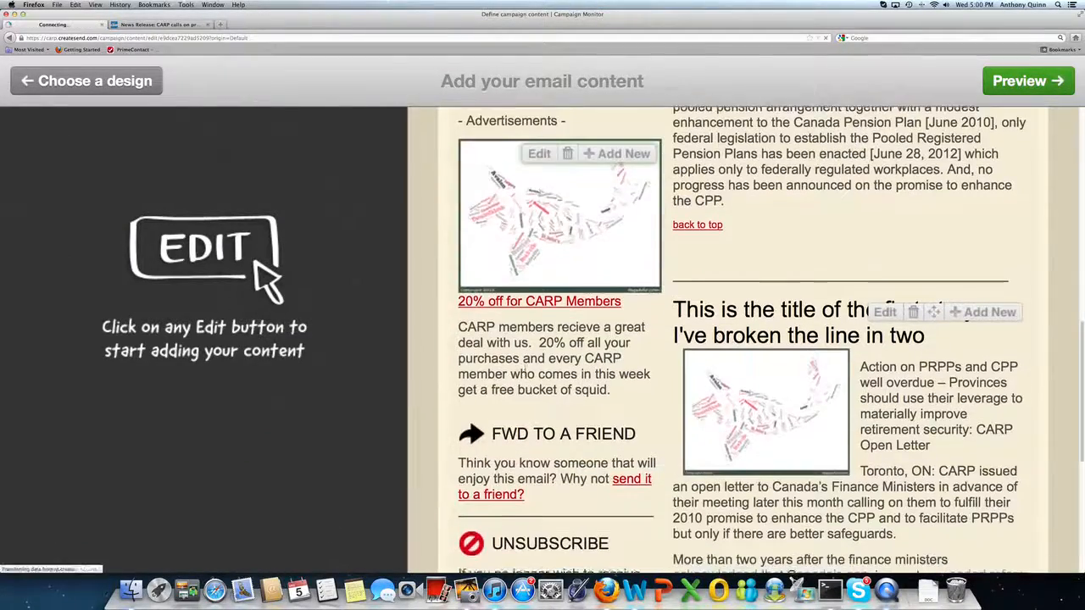
scroll(523, 373, "up", 10)
scroll(522, 373, "down", 12)
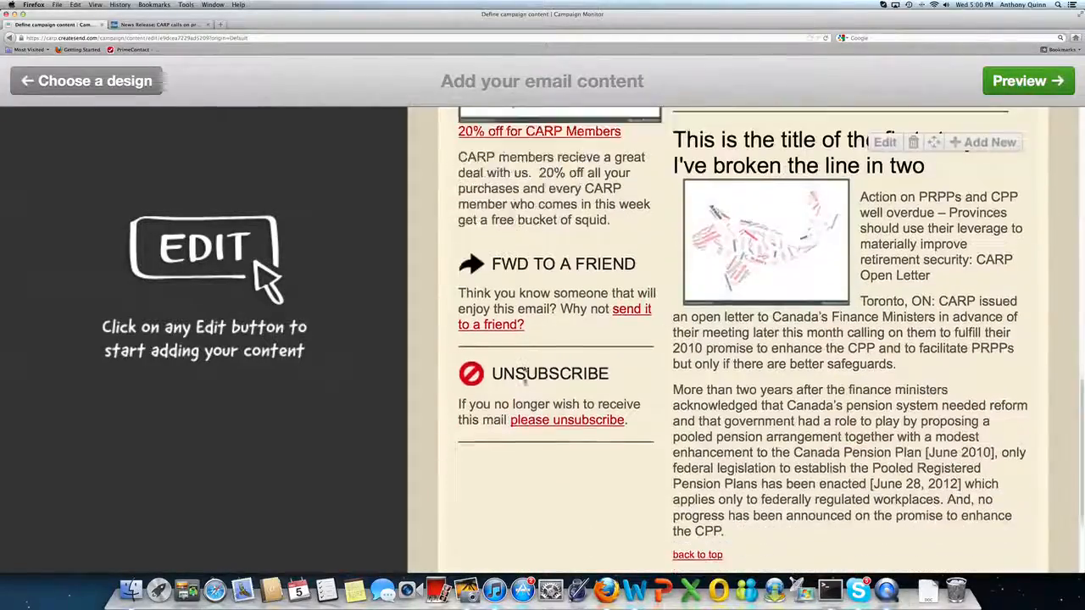
scroll(524, 379, "down", 1)
scroll(523, 385, "up", 5)
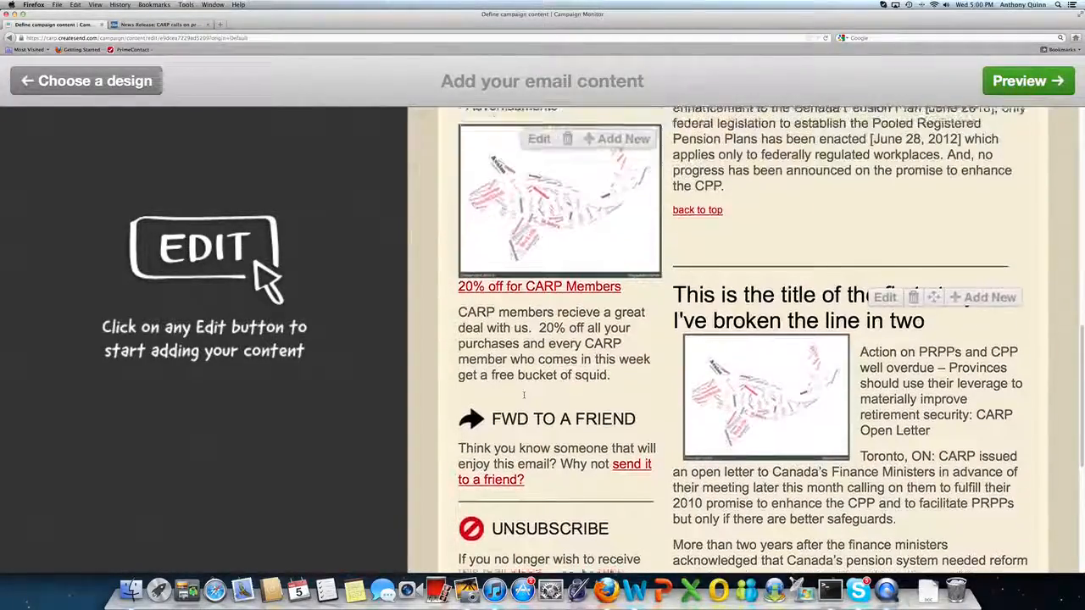
Add a new advertisement after the first one and upload the image Wordle%20Fish.png for it.
scroll(524, 395, "up", 6)
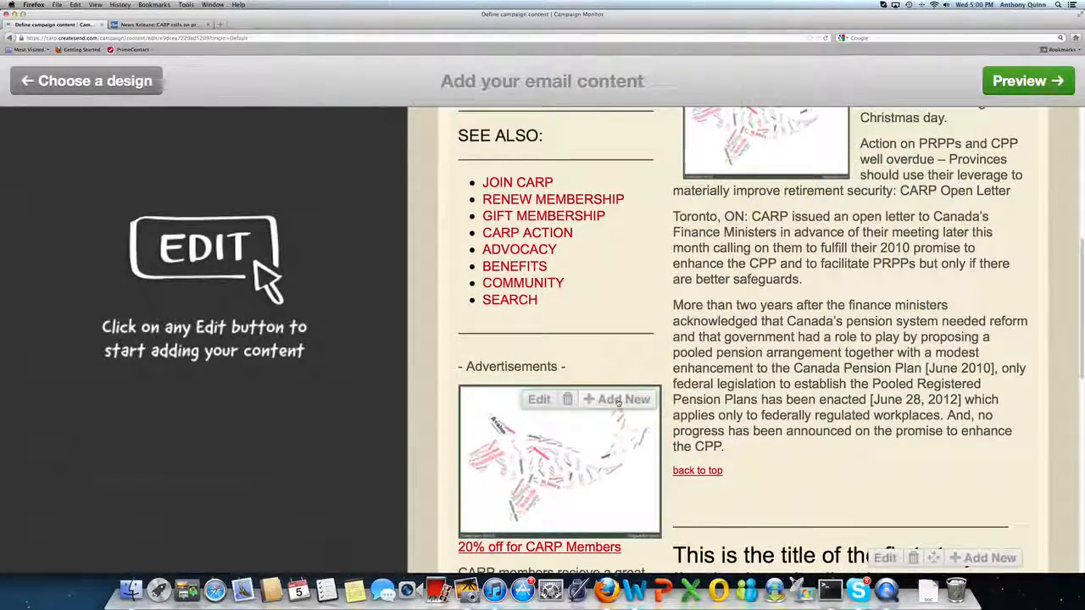
left_click(619, 400)
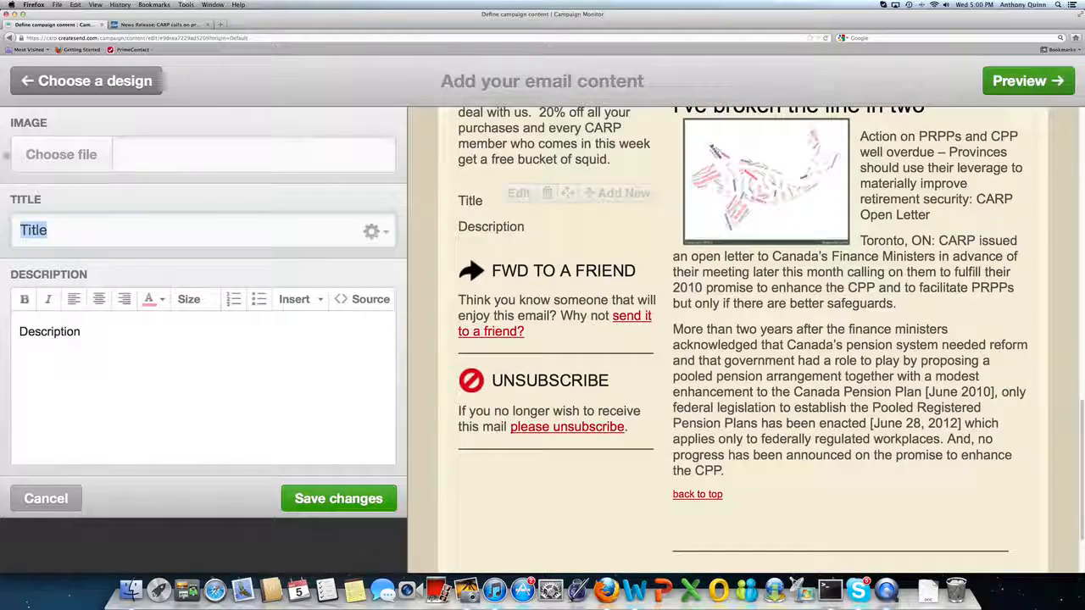
left_click(51, 154)
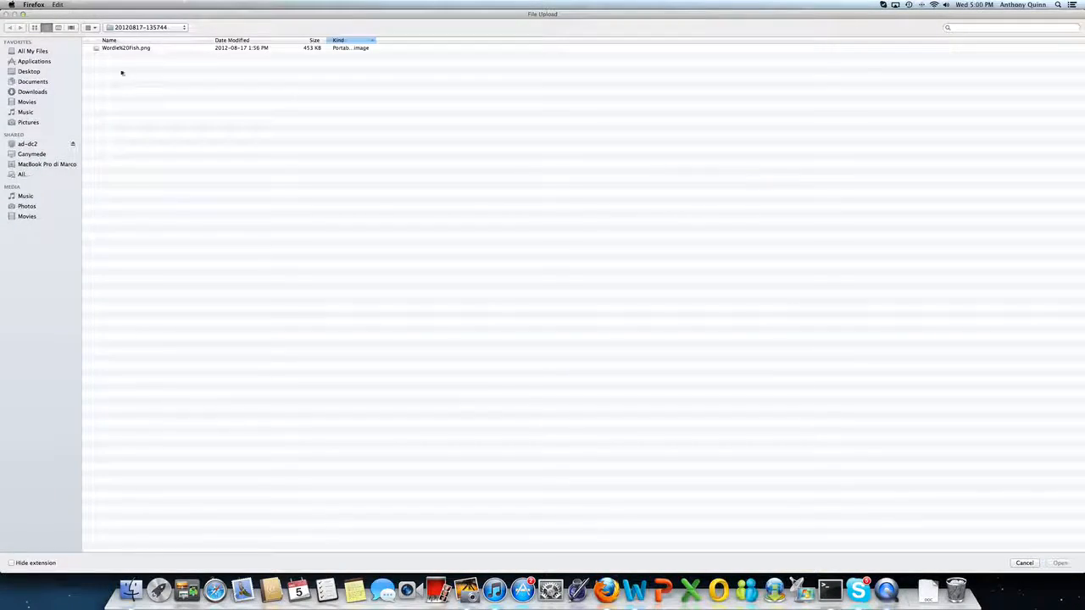
left_click(116, 48)
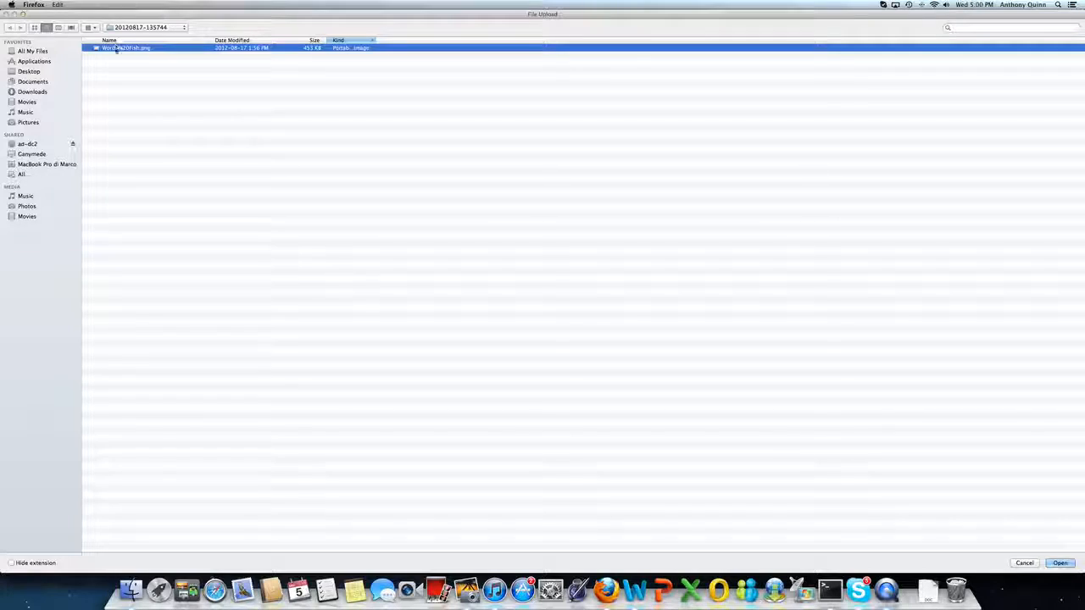
double_click(116, 48)
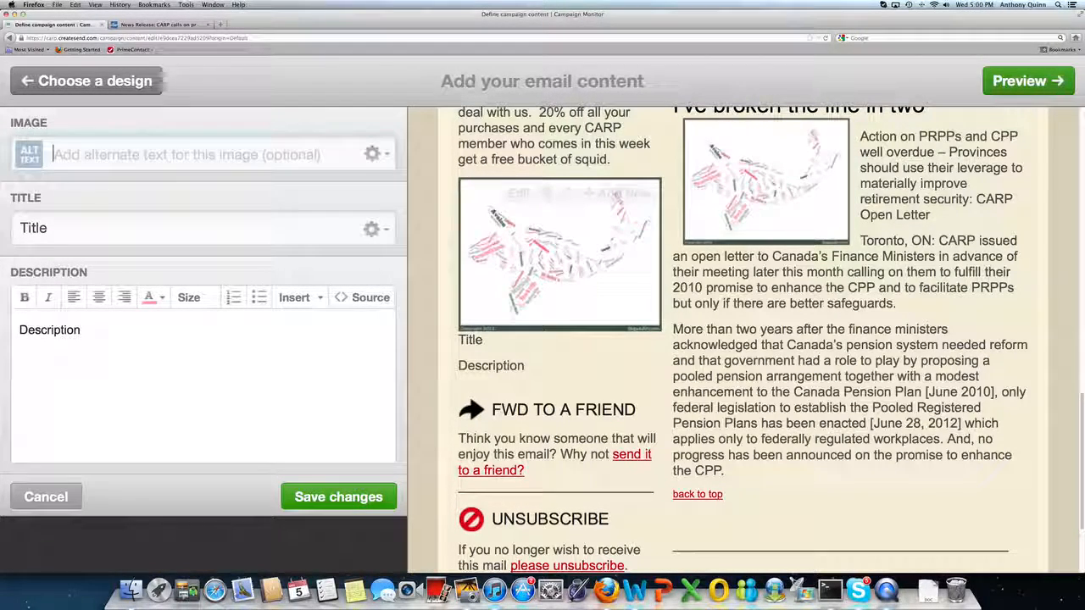
Set the new advertisement's title to Fish Sale.
left_click(79, 212)
type("Fi")
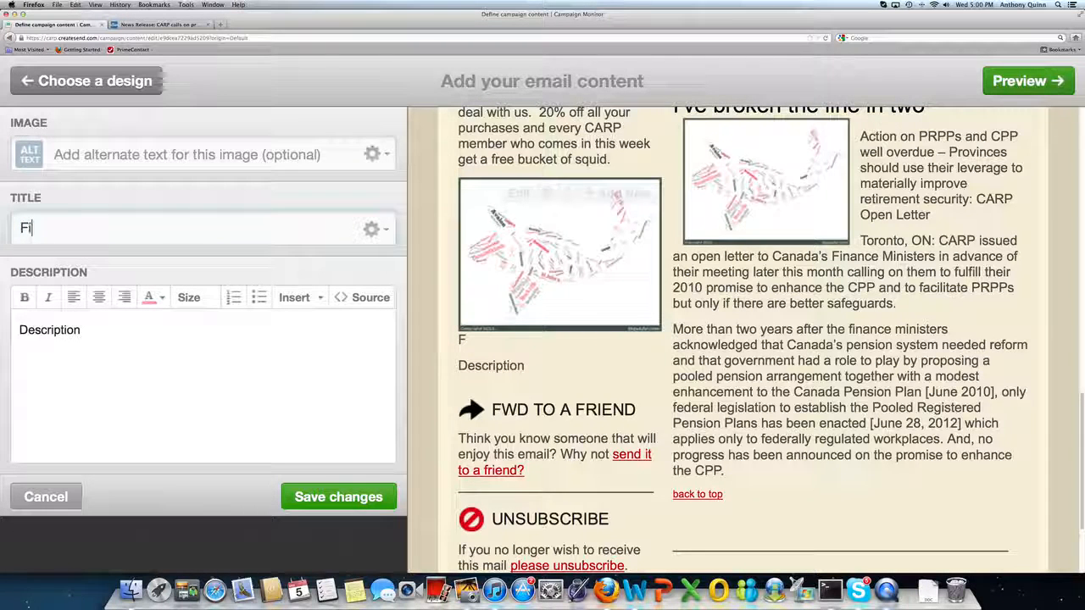
type("she  Sale")
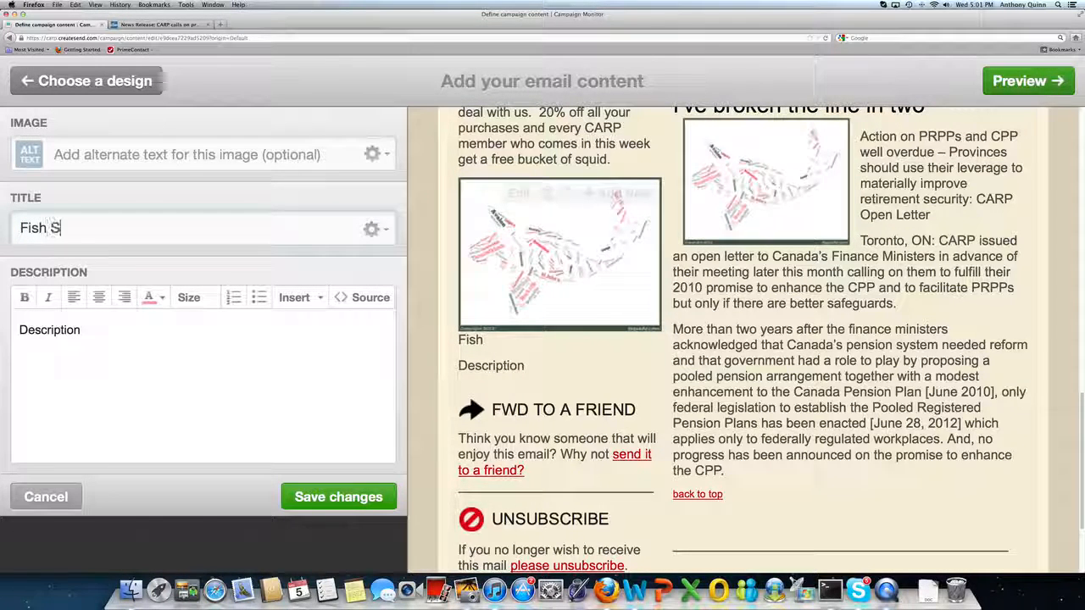
key("Tab")
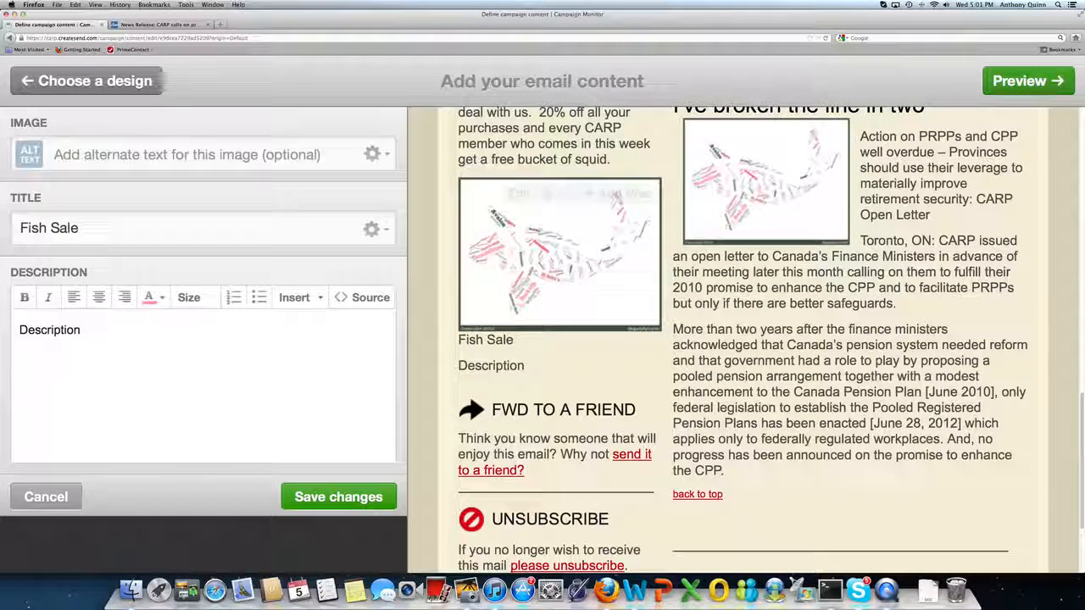
Write the new advertisement's description as Don't miss our sale on CARP!!!
type("Don")
key("BackSpace")
key("BackSpace")
key("BackSpace")
key("BackSpace")
key("BackSpace")
key("BackSpace")
key("BackSpace")
key("BackSpace")
key("BackSpace")
key("BackSpace")
key("BackSpace")
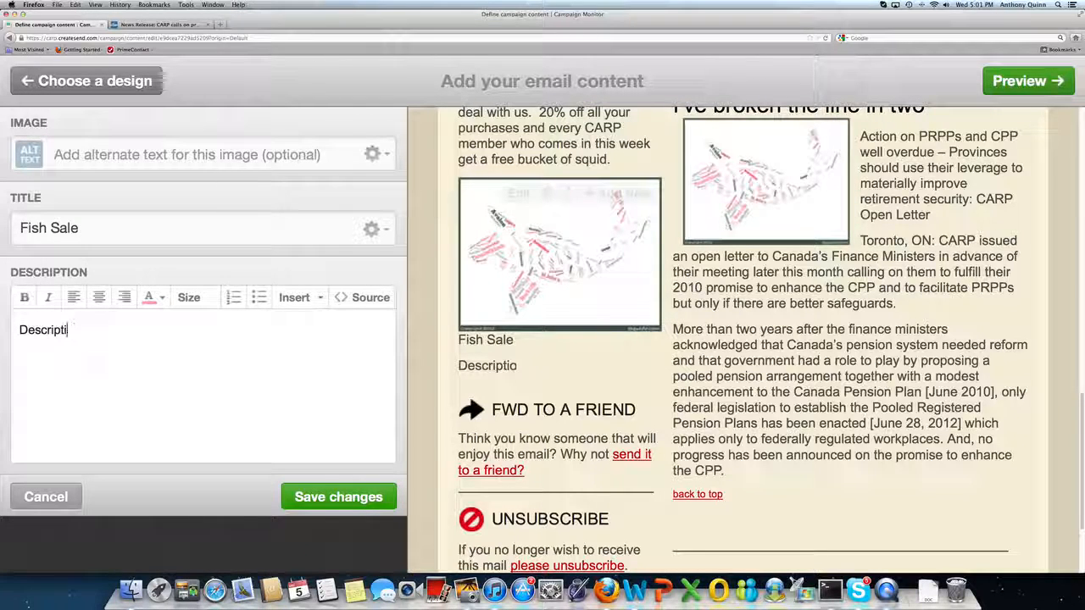
type("n")
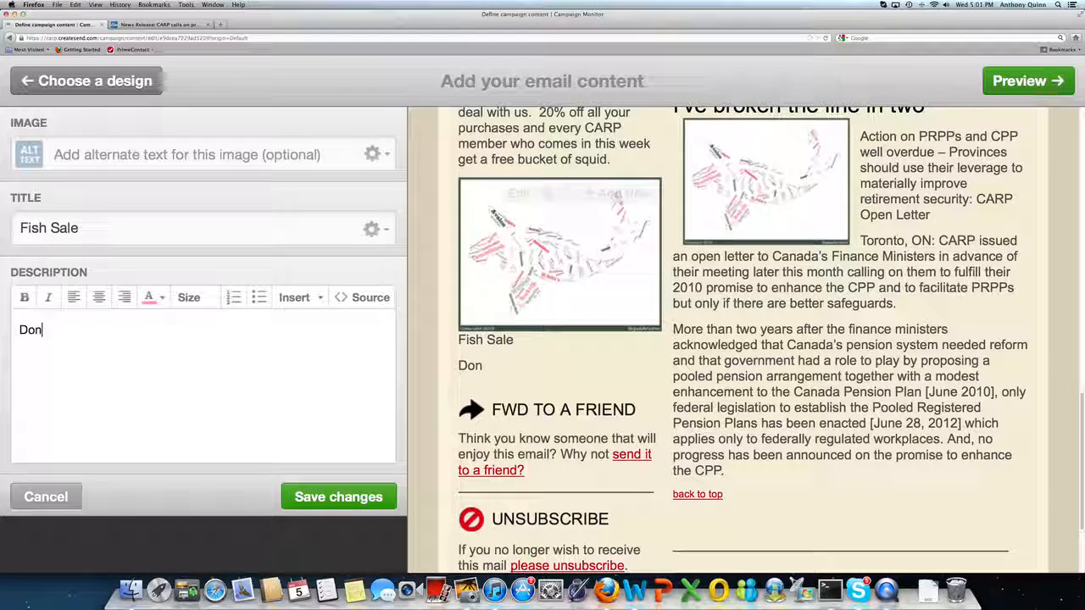
type("'t miss our sale on FISH")
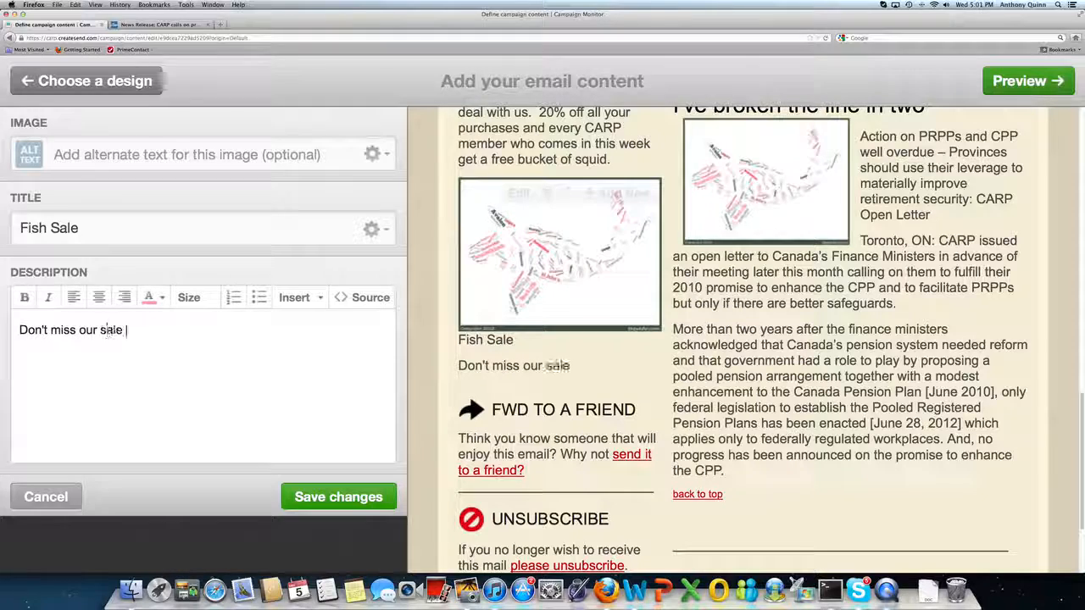
key("BackSpace")
key("BackSpace")
key("BackSpace")
key("BackSpace")
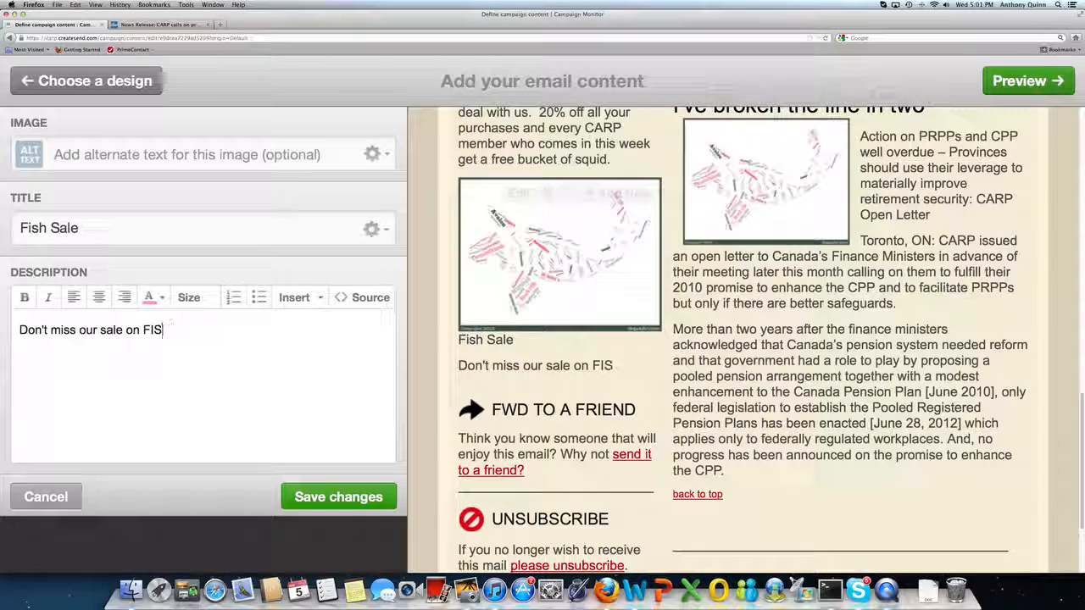
type("XEP")
key("BackSpace")
key("BackSpace")
key("BackSpace")
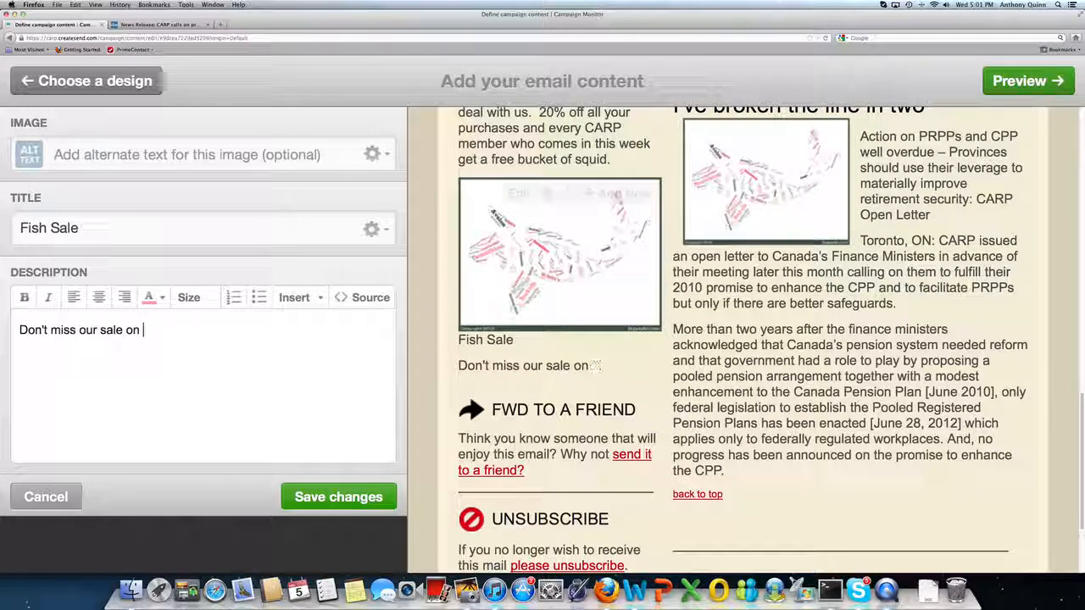
type("CARO")
key("BackSpace")
type("P")
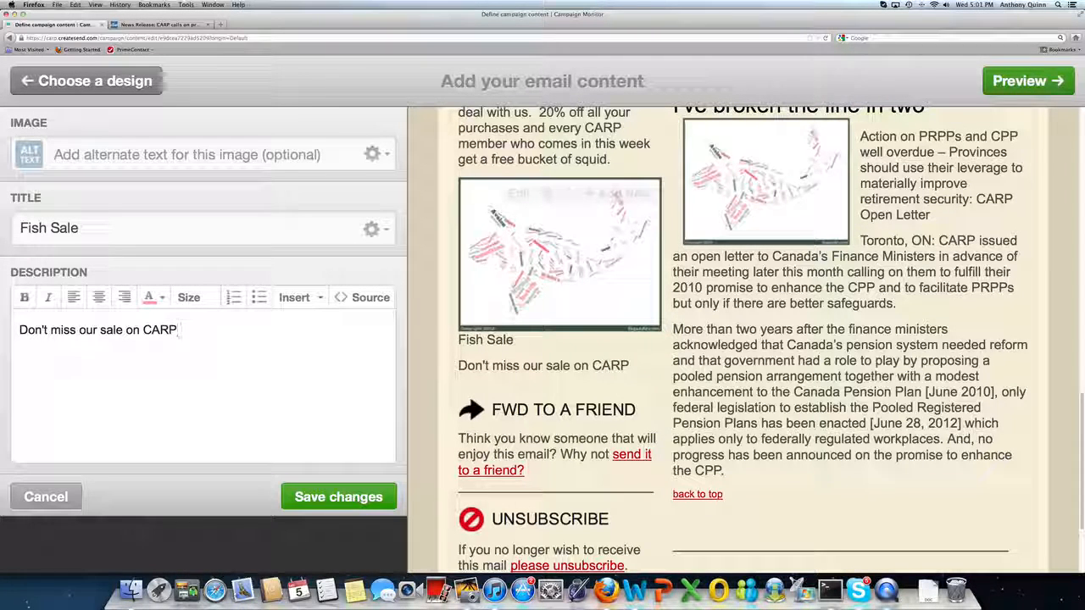
type("!!!")
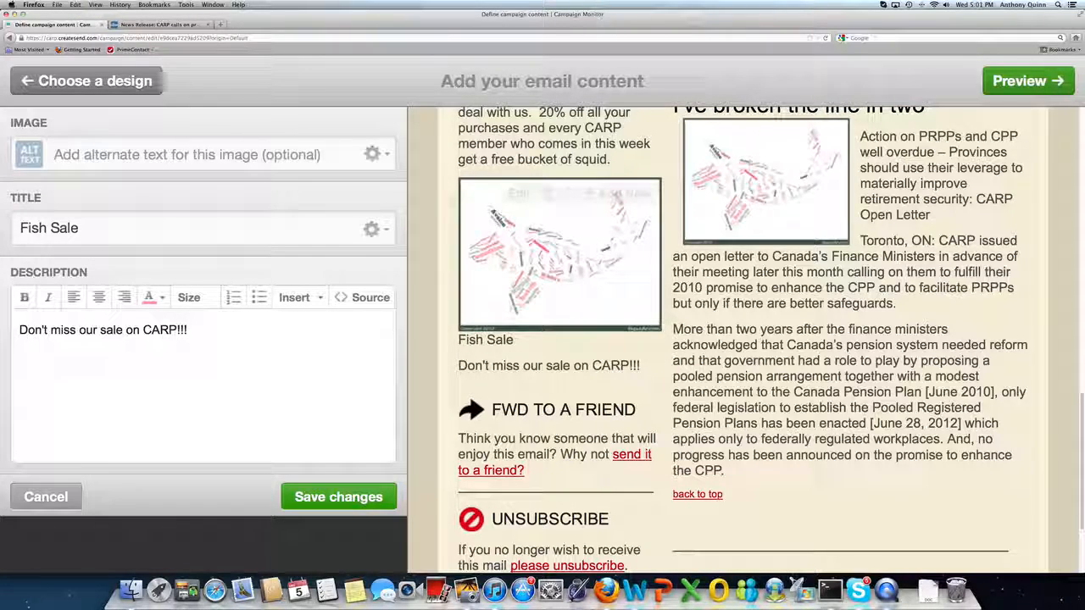
left_click(377, 155)
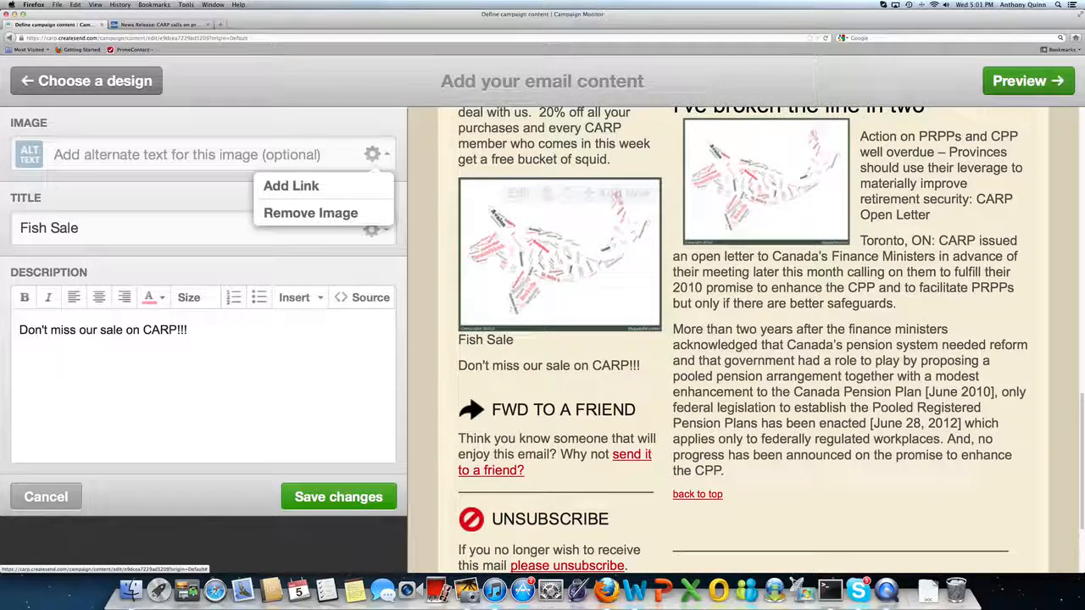
left_click(311, 186)
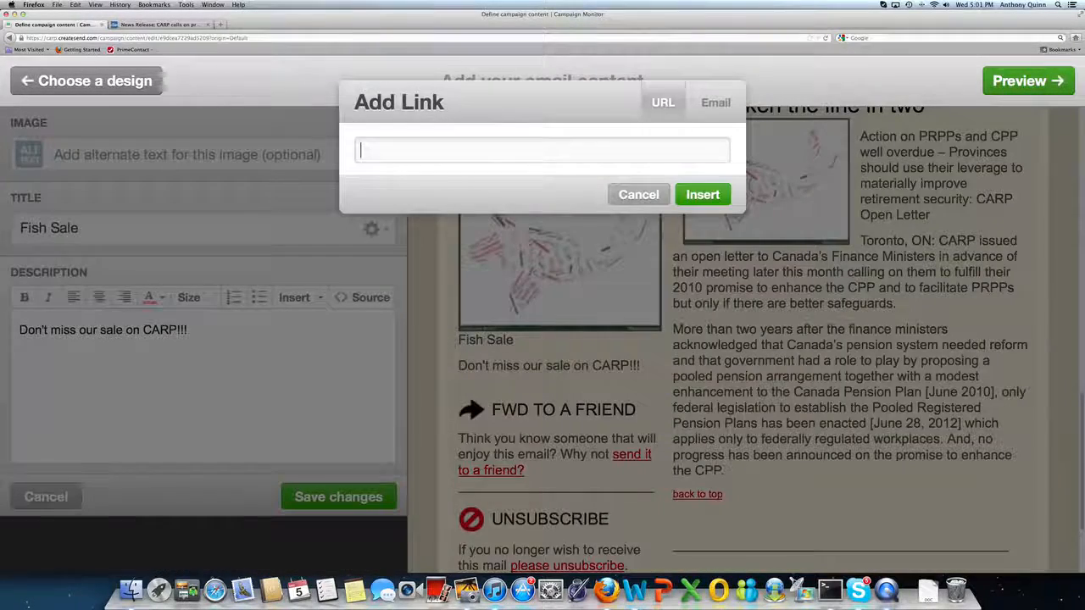
type("www.carp.ca")
key("BackSpace")
key("BackSpace")
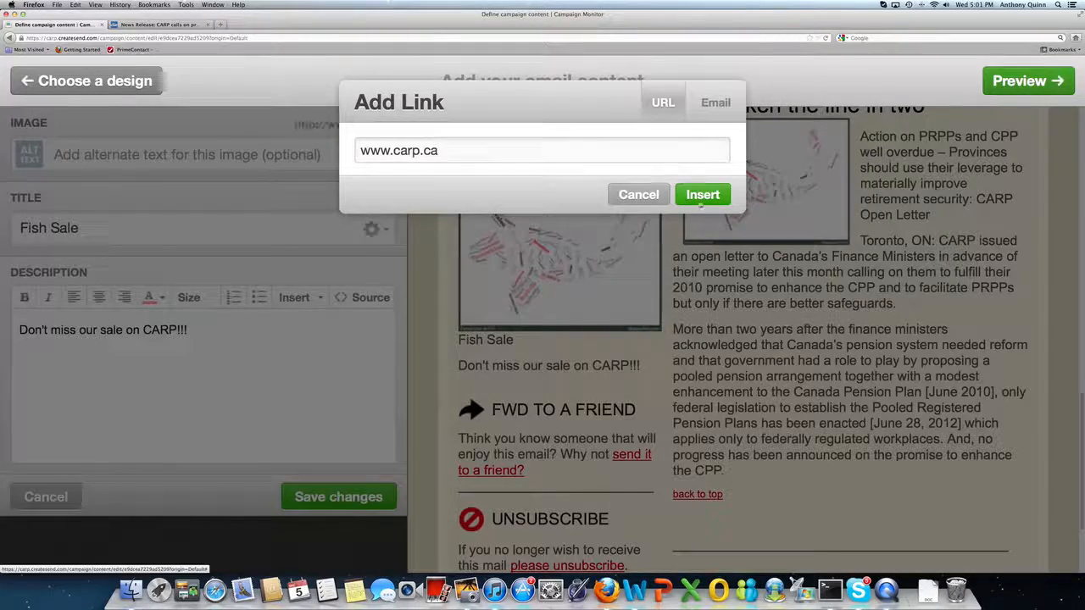
left_click(702, 197)
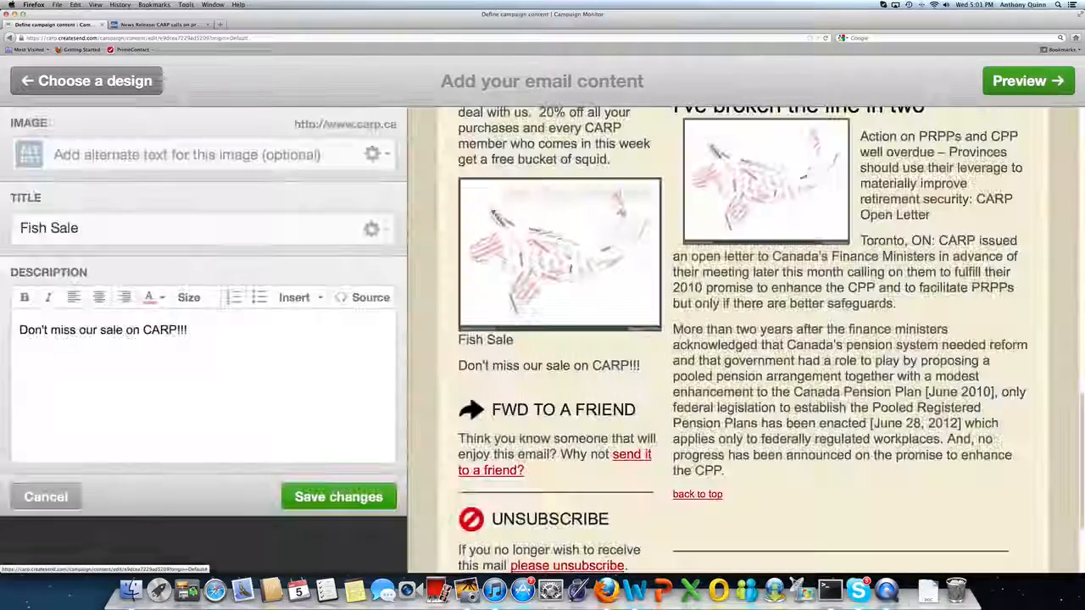
left_click(371, 230)
left_click(337, 263)
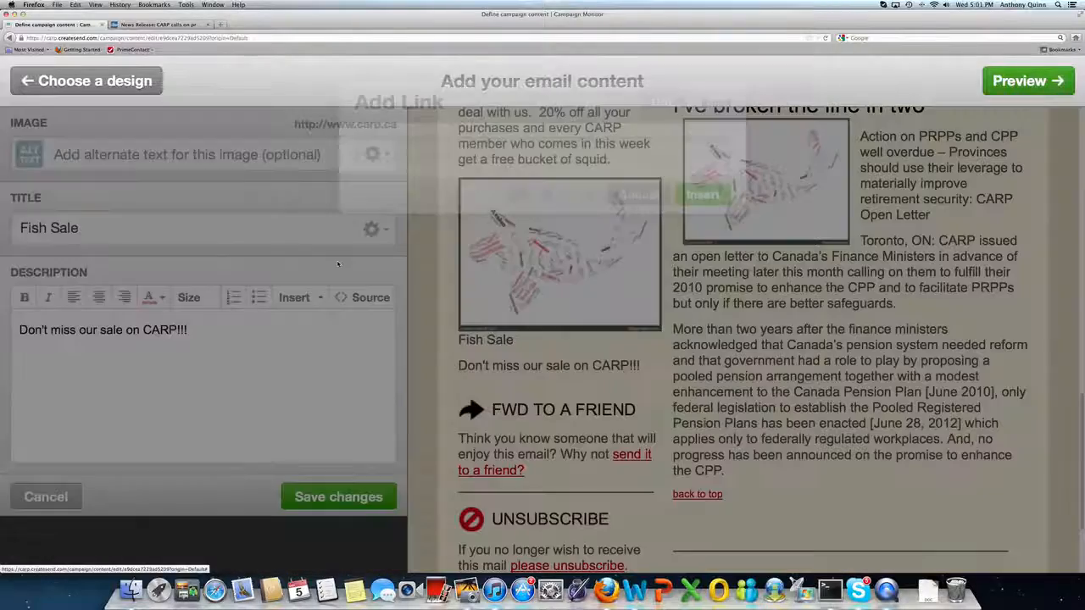
type("www.carp.ca")
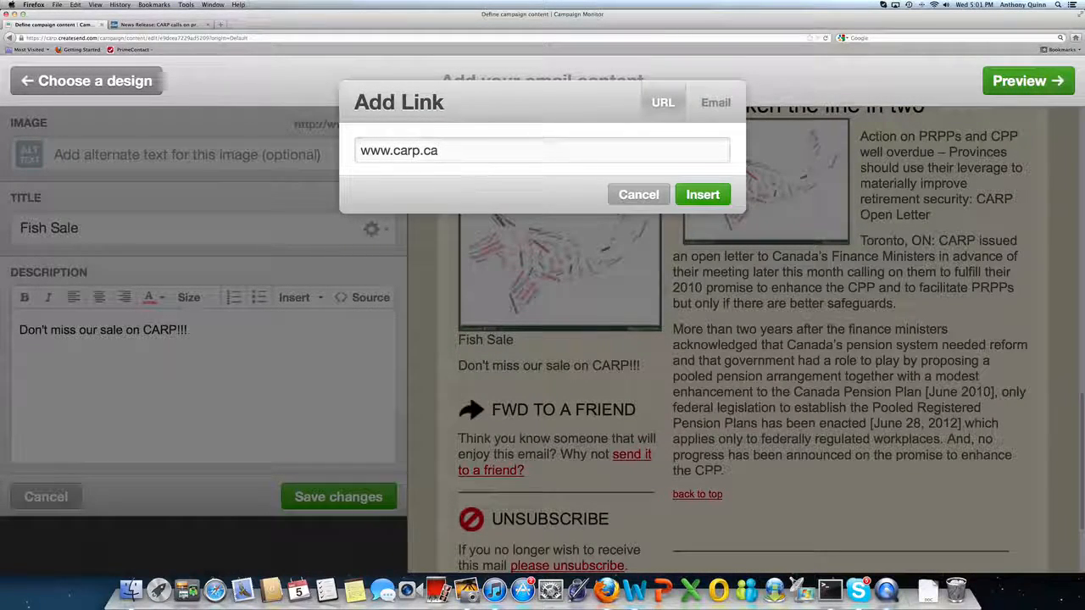
key("Return")
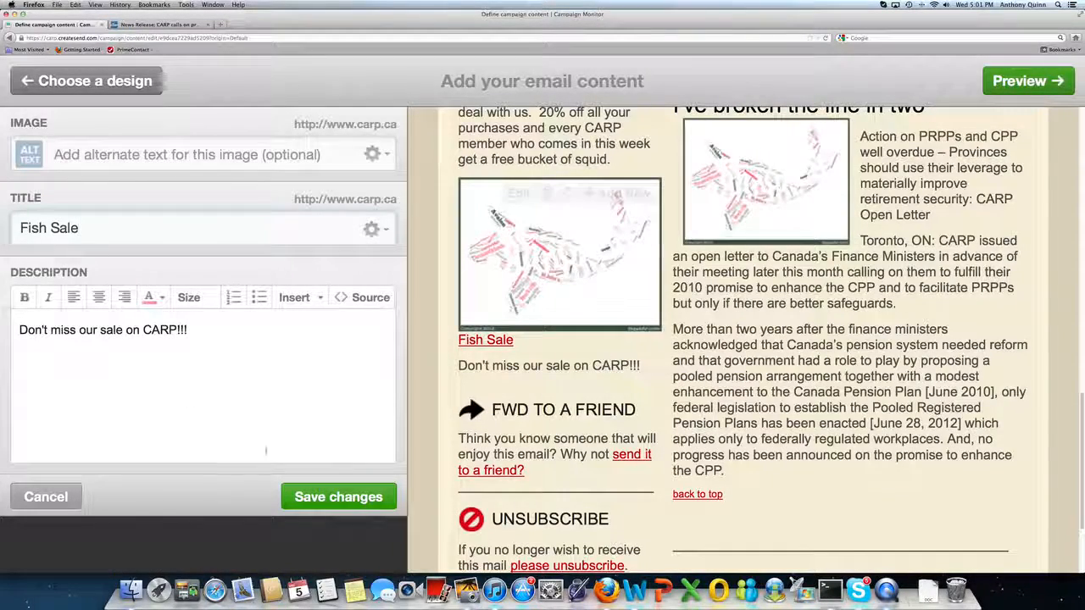
left_click(332, 497)
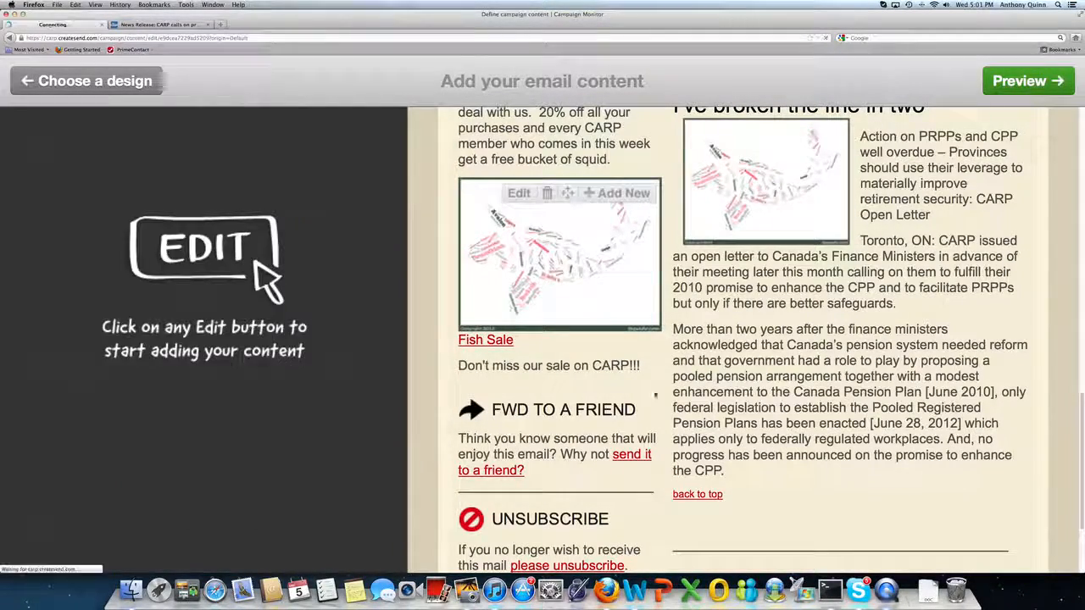
Open the email preview and scroll through it to review the articles and advertisements.
scroll(1026, 363, "up", 10)
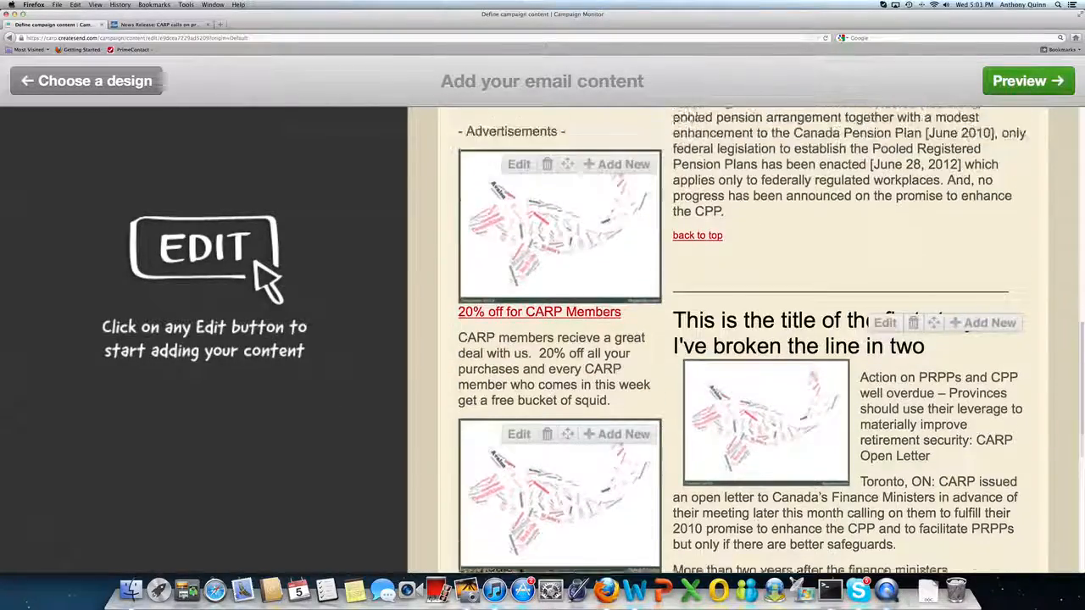
scroll(1058, 274, "up", 5)
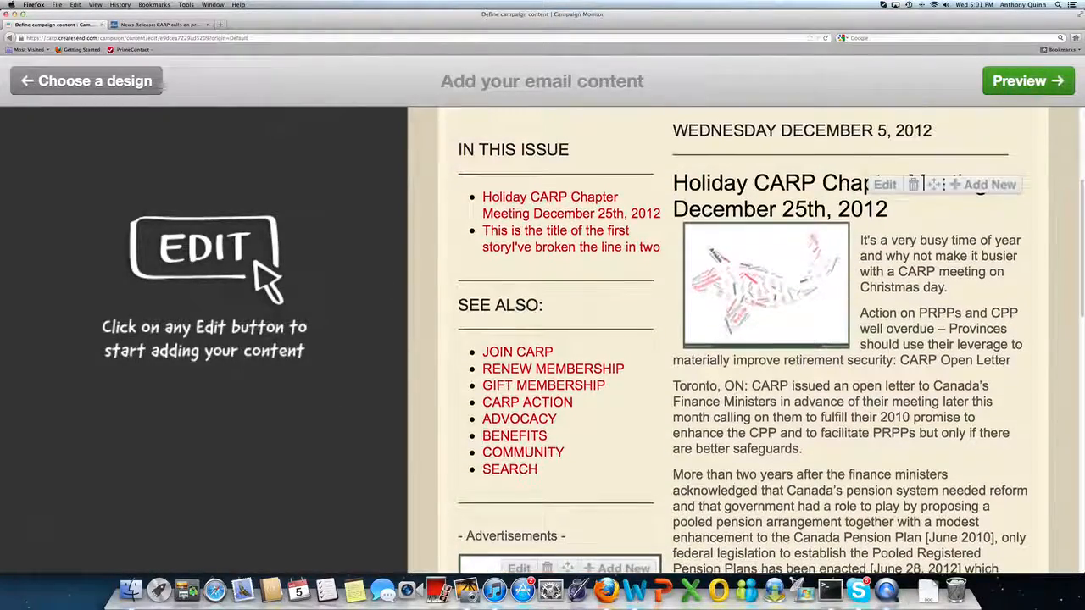
left_click(1019, 81)
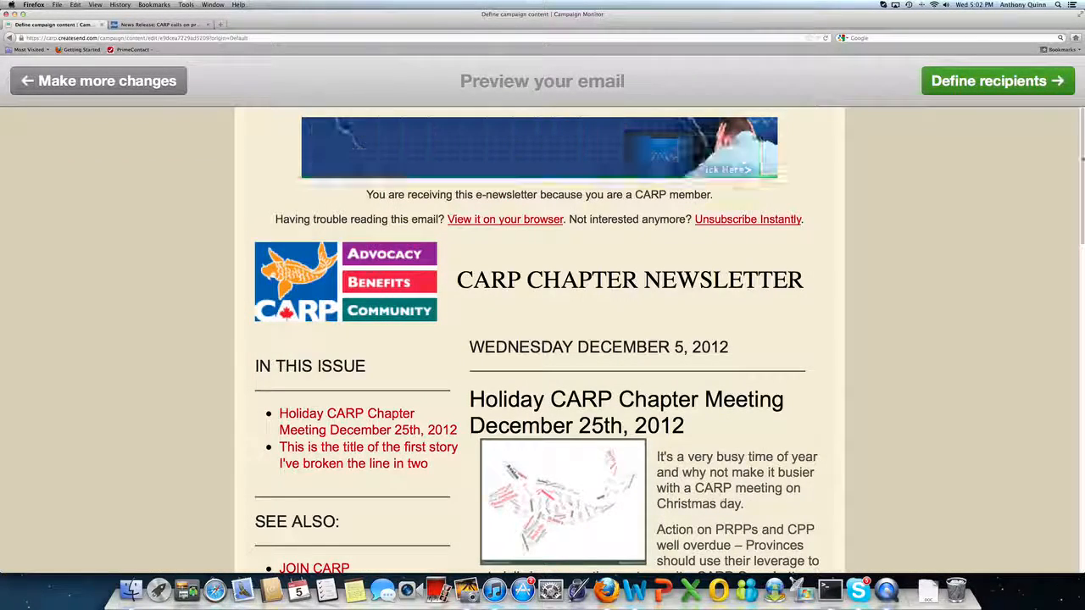
scroll(1080, 185, "down", 2)
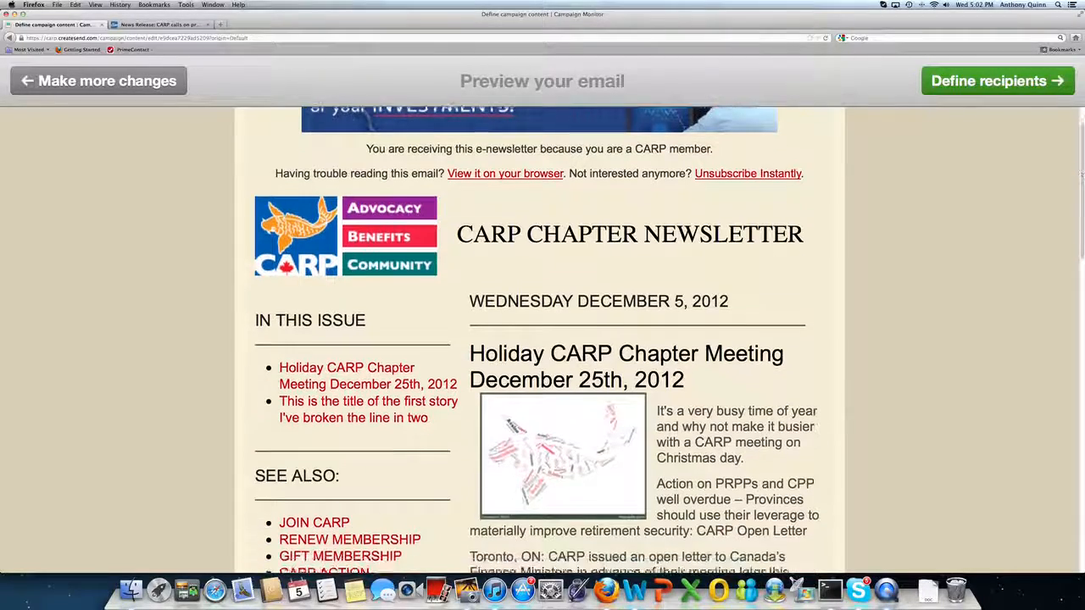
scroll(1080, 185, "down", 4)
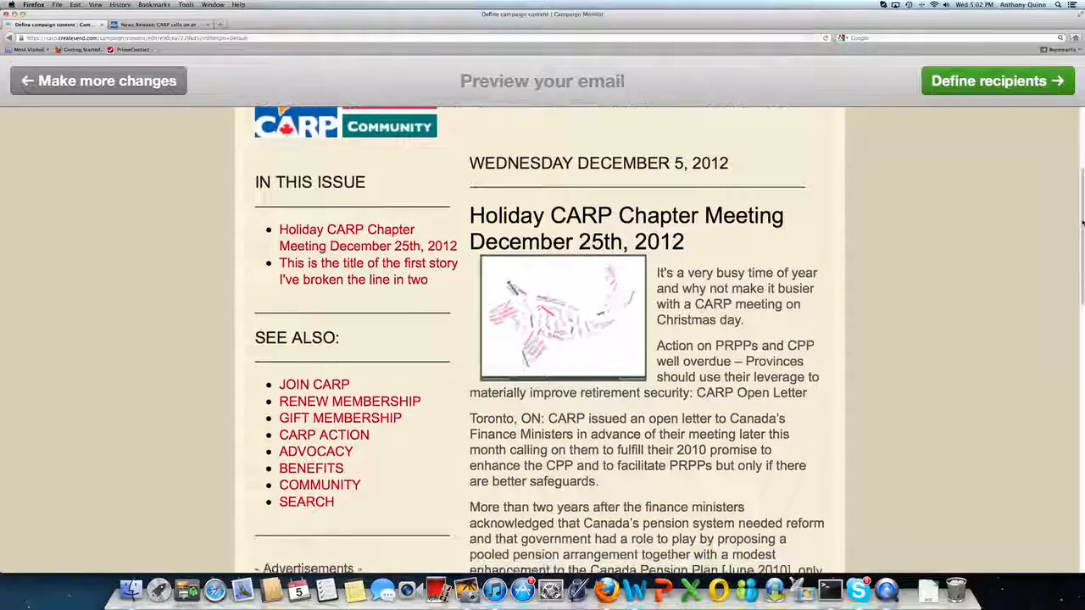
scroll(1079, 209, "up", 1)
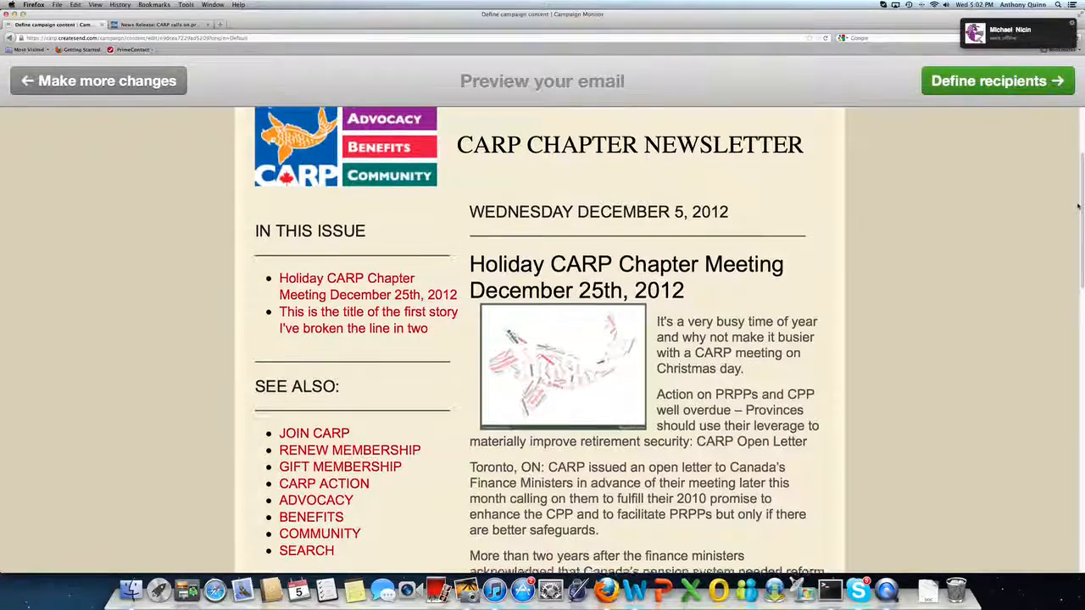
scroll(1079, 208, "down", 2)
scroll(1079, 209, "down", 8)
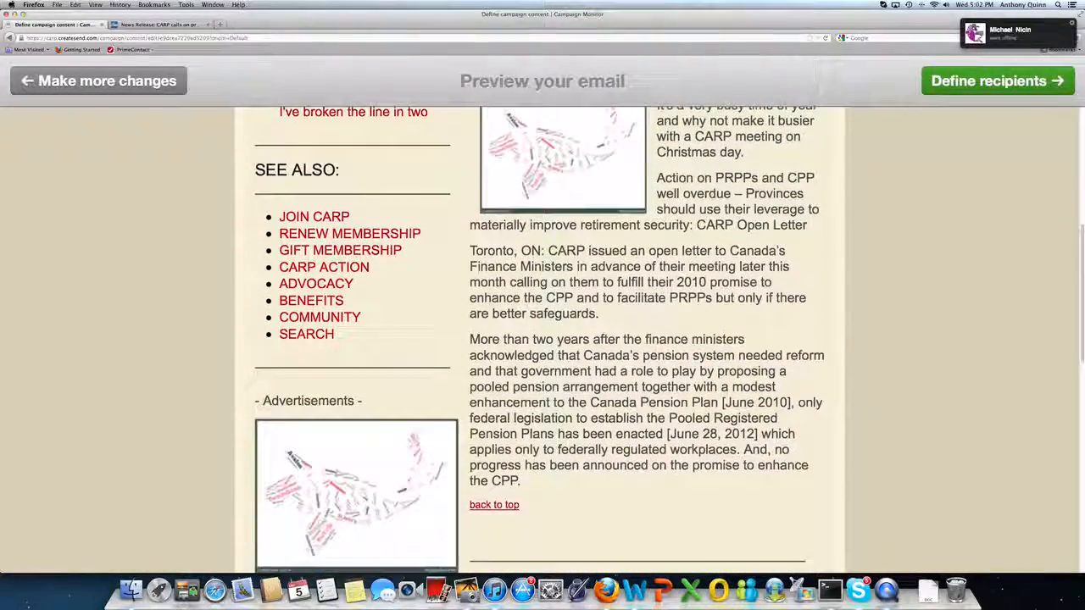
scroll(543, 339, "down", 7)
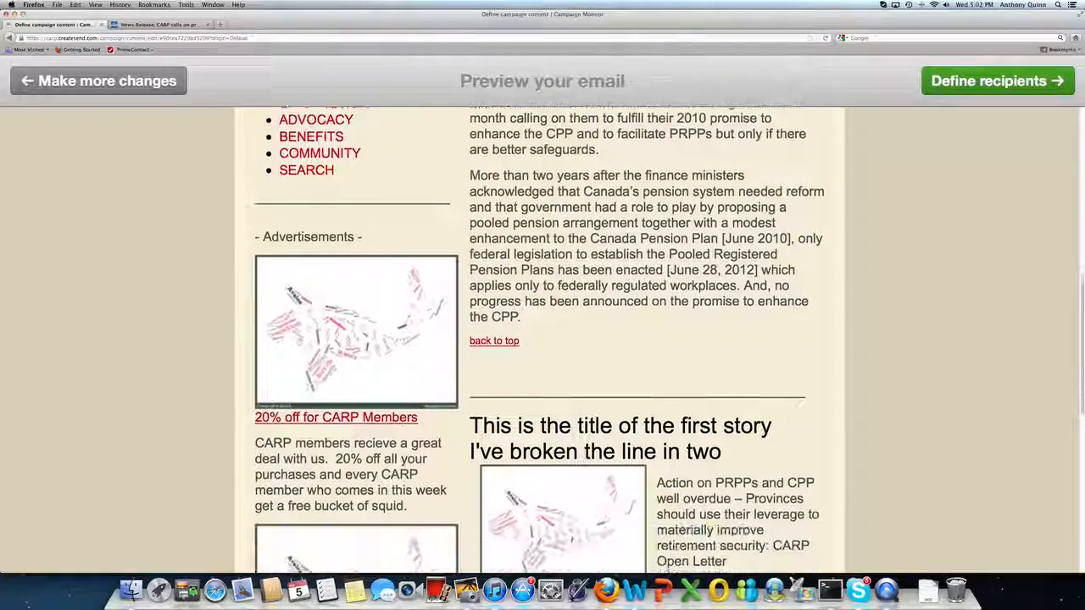
scroll(543, 339, "up", 1)
scroll(543, 339, "down", 4)
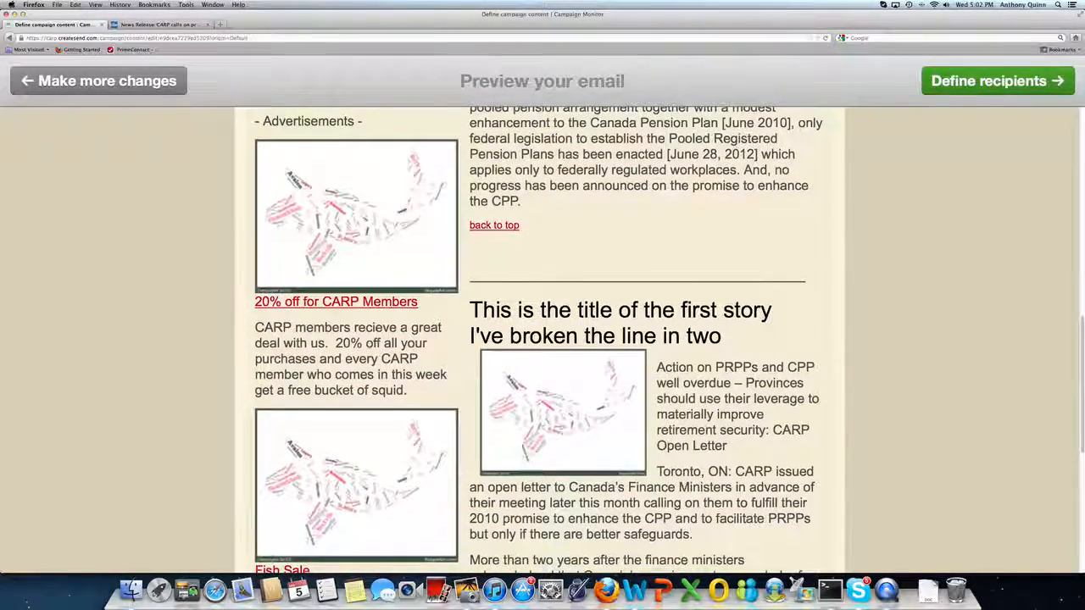
scroll(542, 339, "down", 1)
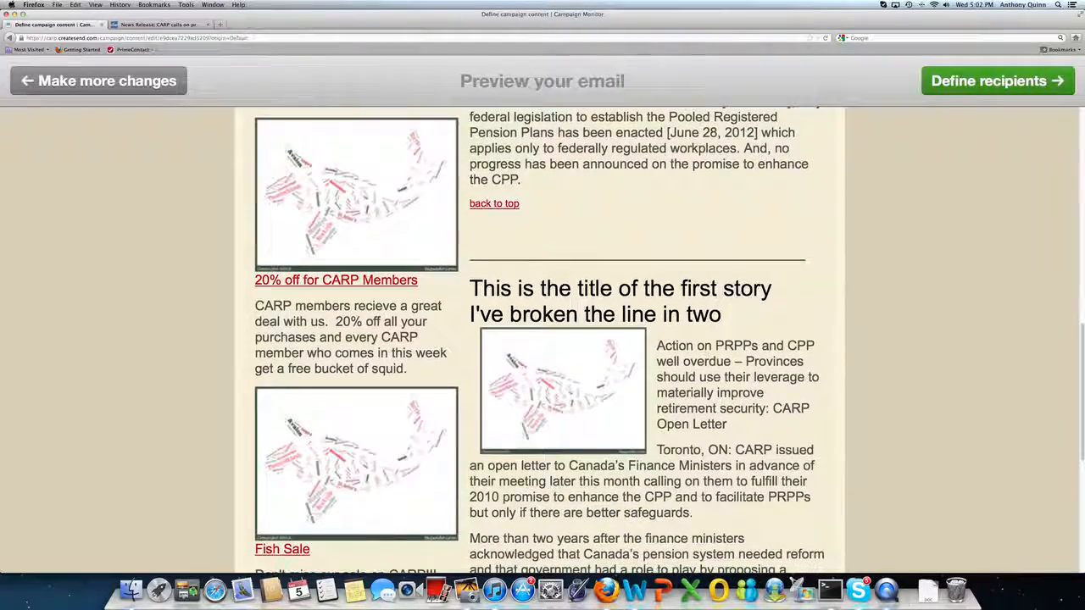
scroll(543, 339, "down", 1)
left_click_drag(1084, 386, 1081, 347)
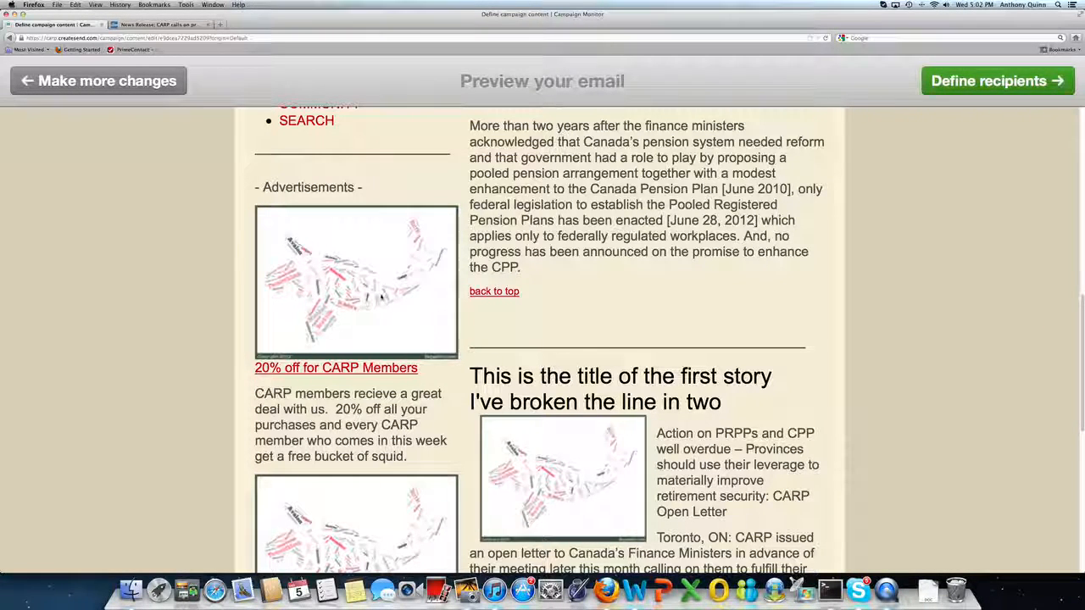
scroll(387, 281, "down", 3)
scroll(418, 282, "down", 5)
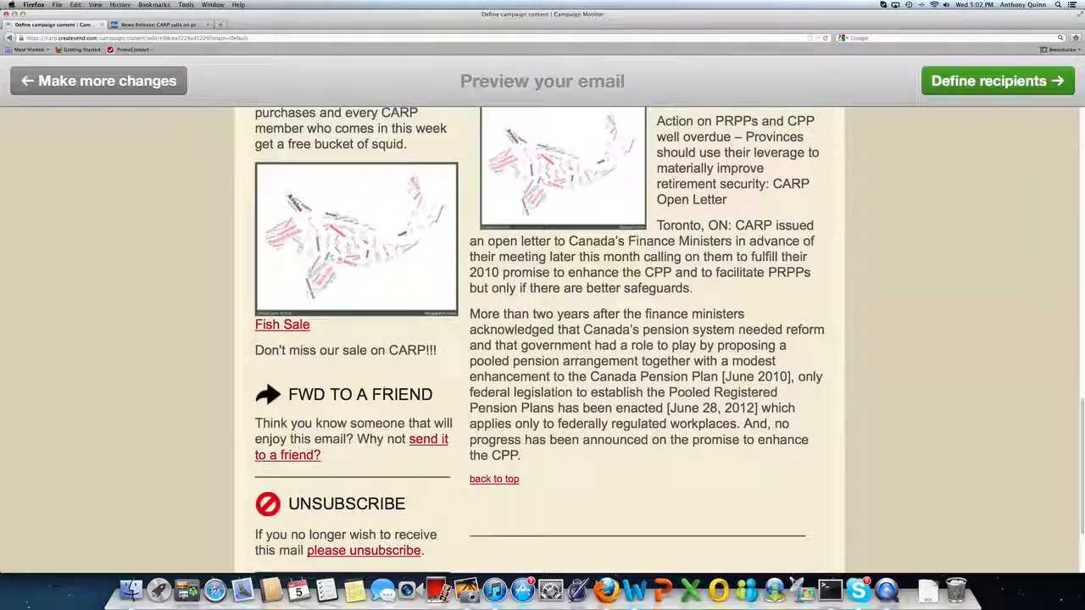
Test the Fish Sale link and another advertisement link in the preview, closing the windows they open.
left_click(418, 281)
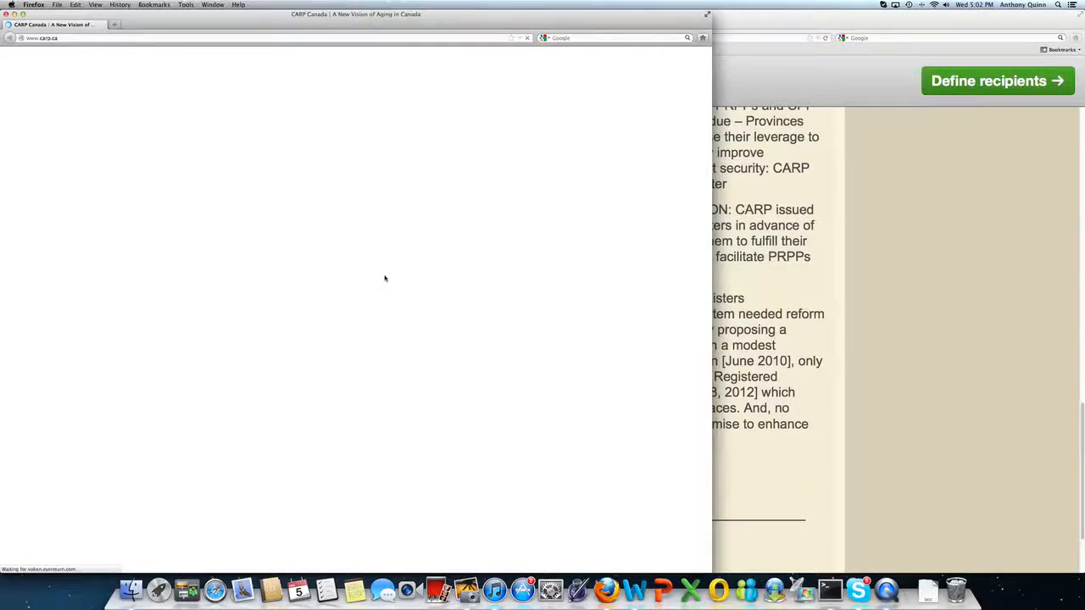
left_click(6, 14)
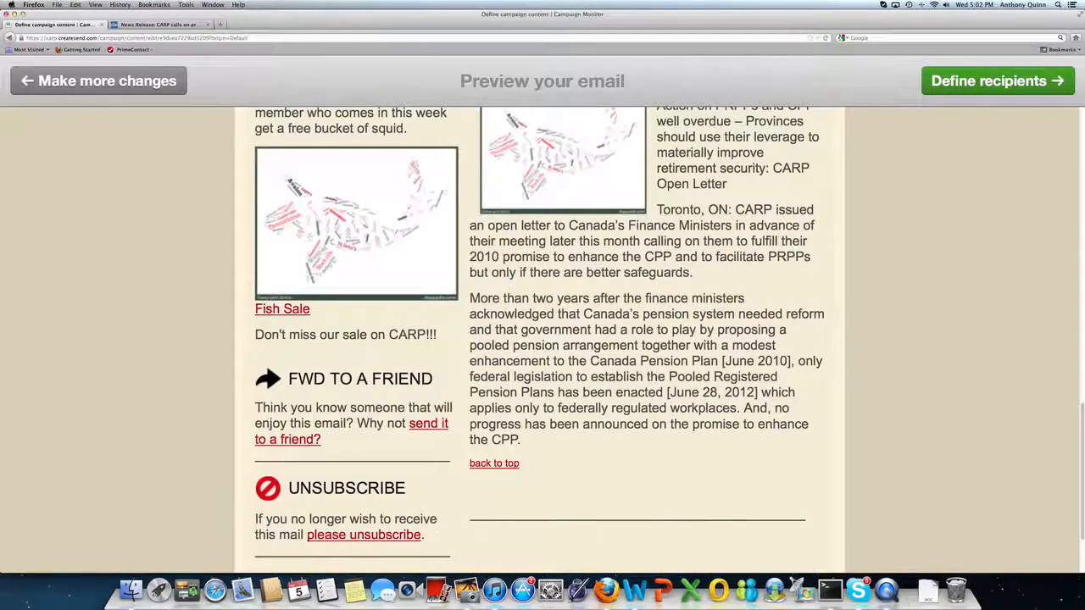
scroll(206, 224, "up", 3)
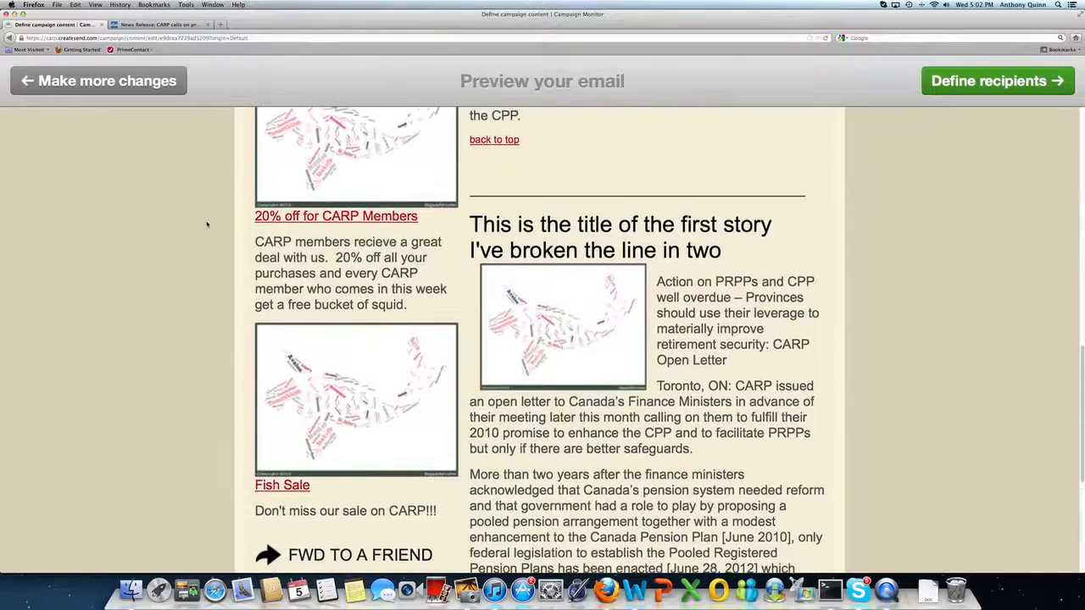
scroll(206, 224, "up", 3)
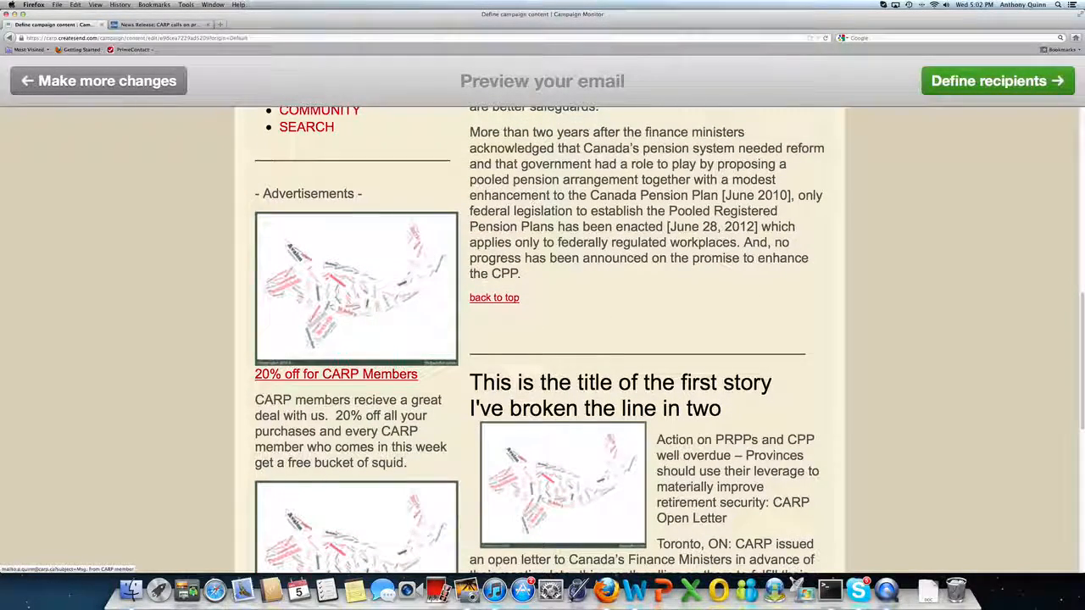
left_click(293, 376)
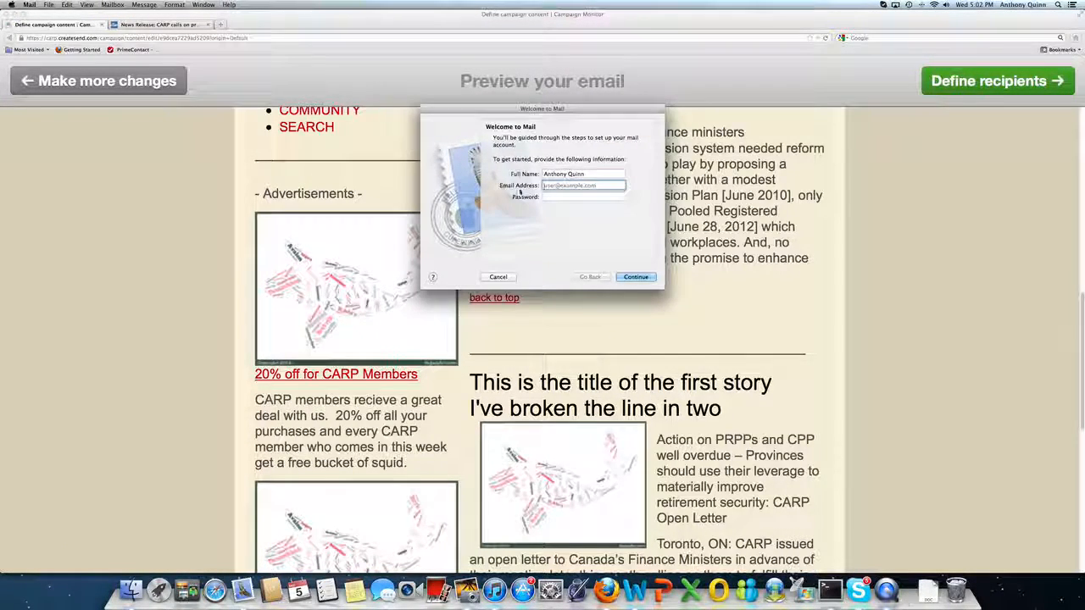
left_click(498, 277)
Test the Fish Sale image link in the preview, close its window, and return to the top of the email.
scroll(283, 420, "down", 5)
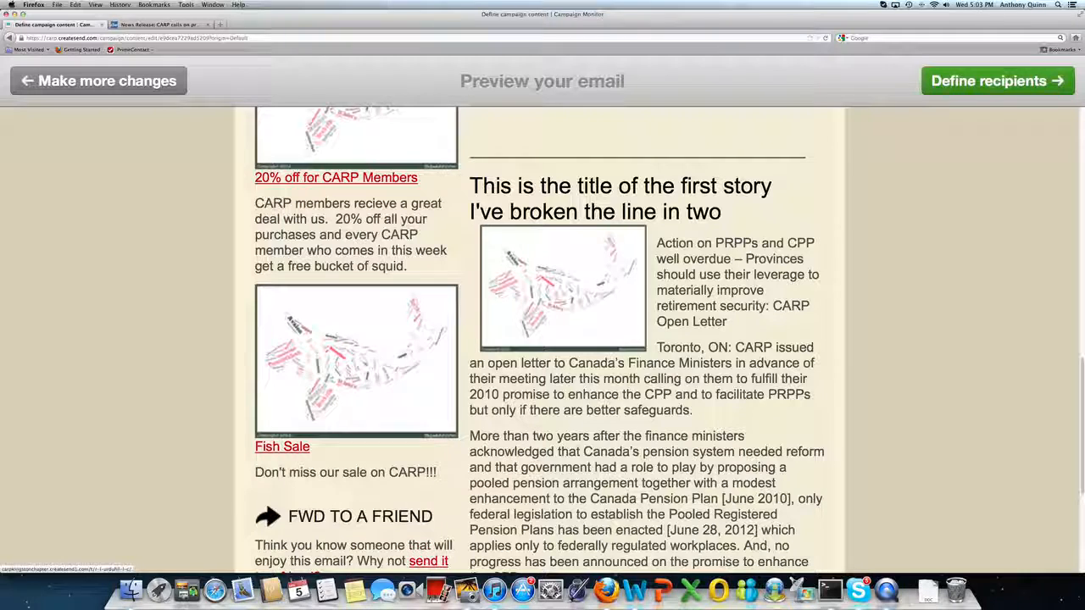
left_click(285, 449)
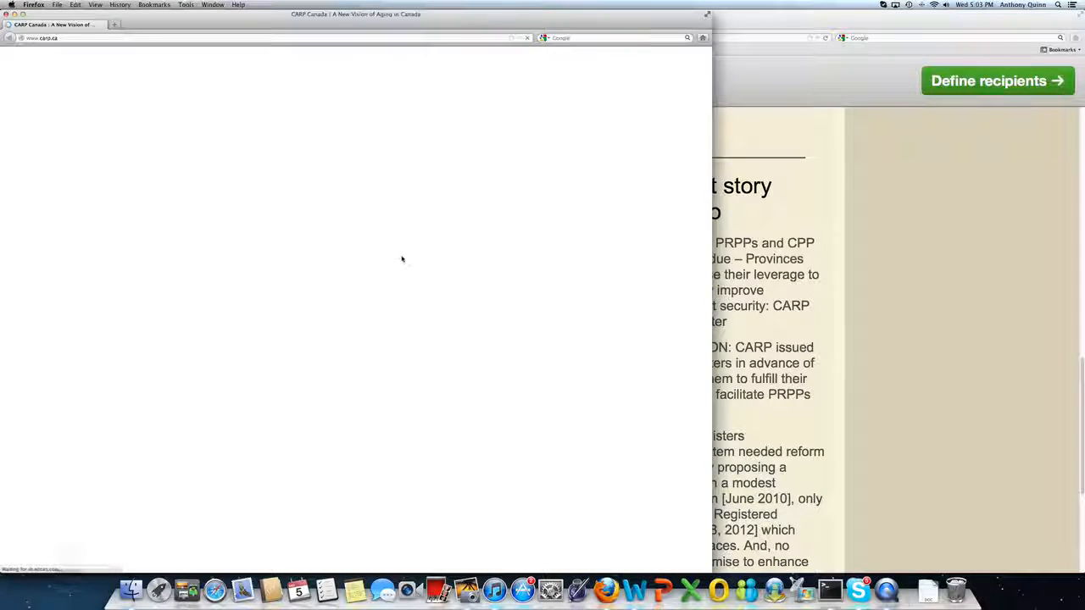
left_click(6, 14)
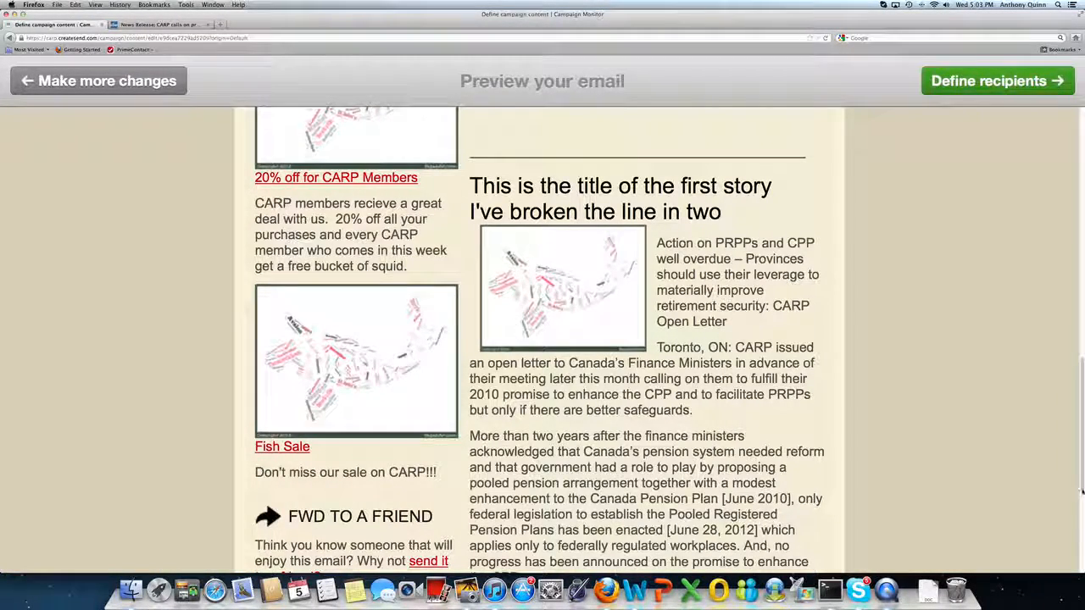
scroll(1076, 539, "down", 4)
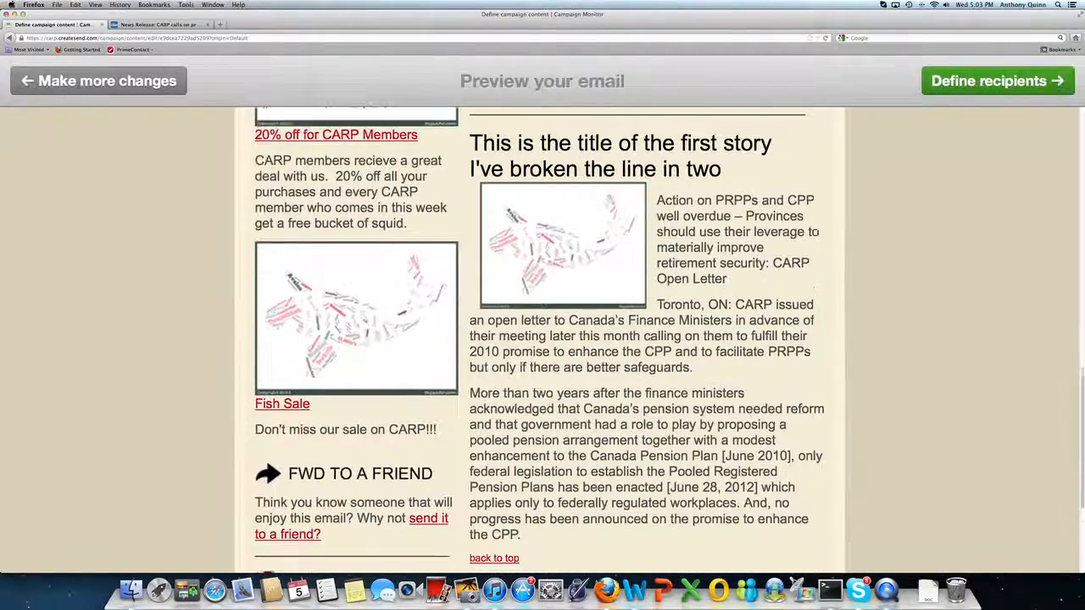
scroll(977, 285, "up", 20)
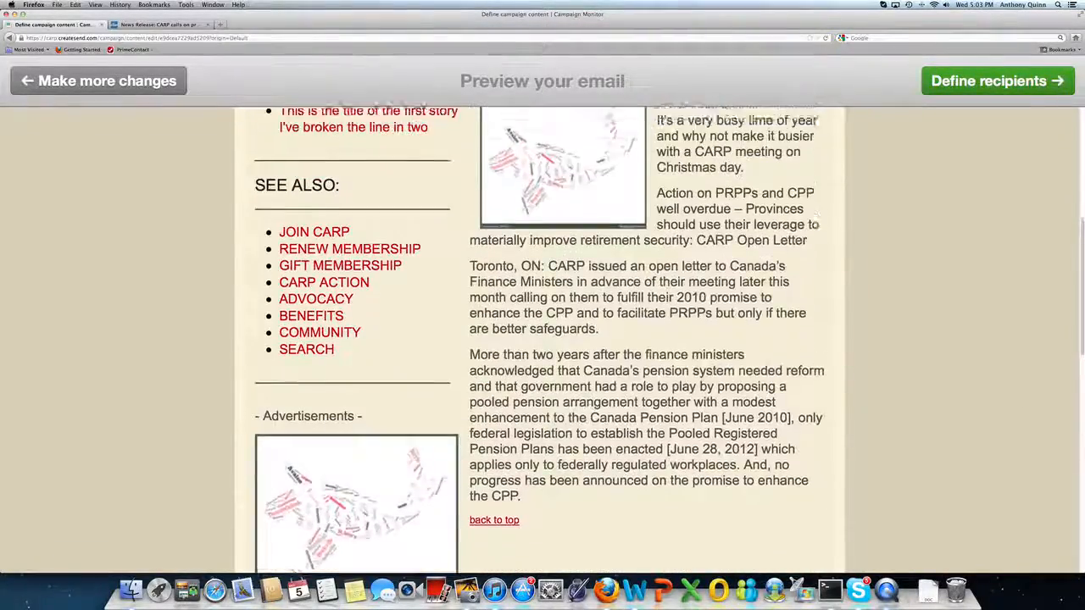
scroll(978, 285, "up", 2)
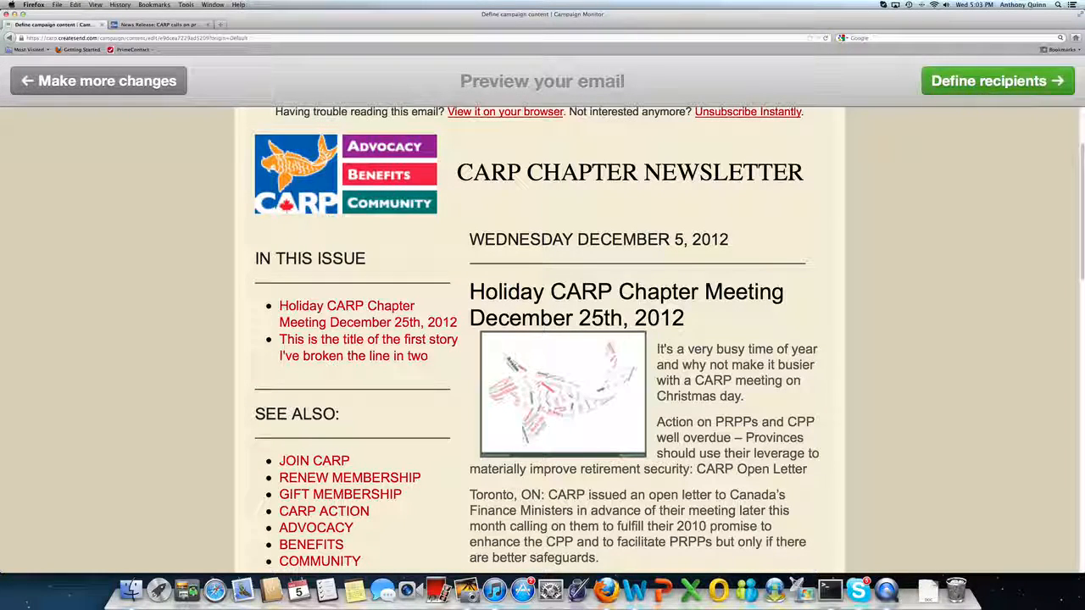
Proceed to recipients, select the Kingston CARP Members Feb 2010 and May 2010 Update lists, and continue.
left_click(971, 81)
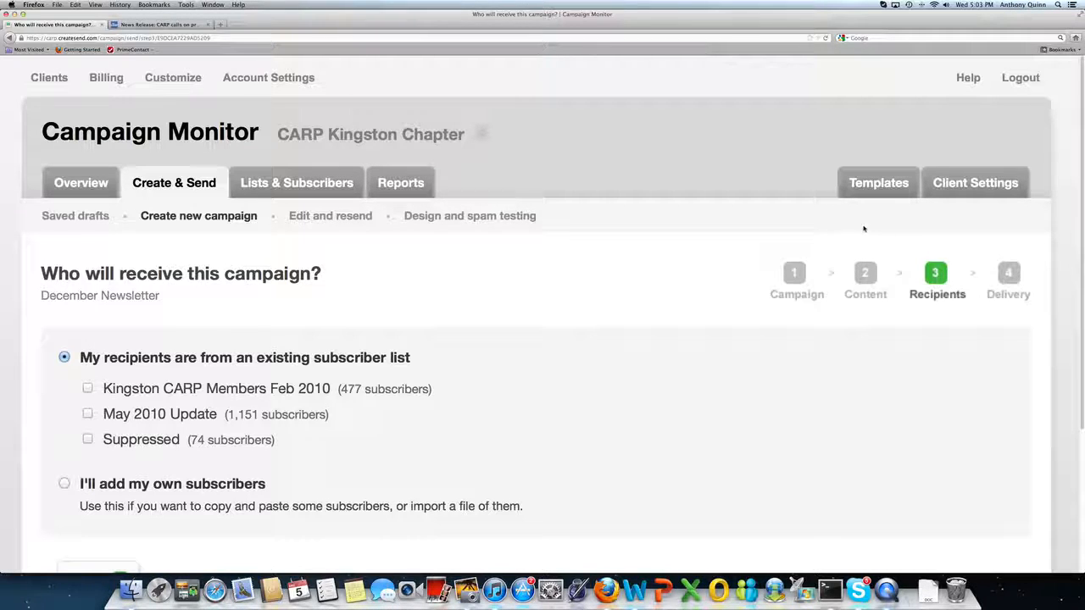
left_click(88, 389)
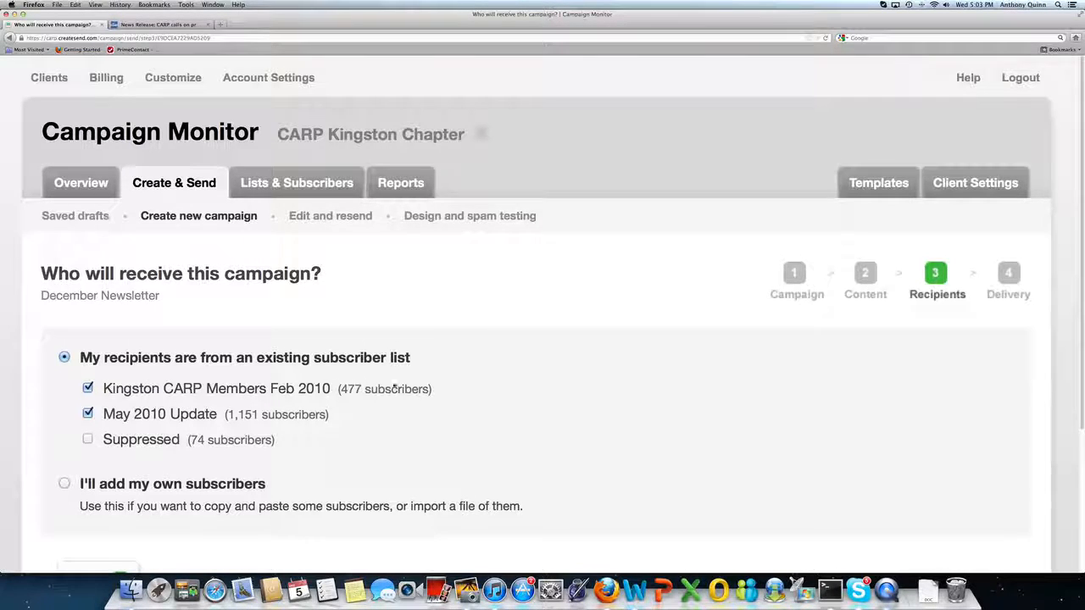
scroll(394, 385, "down", 3)
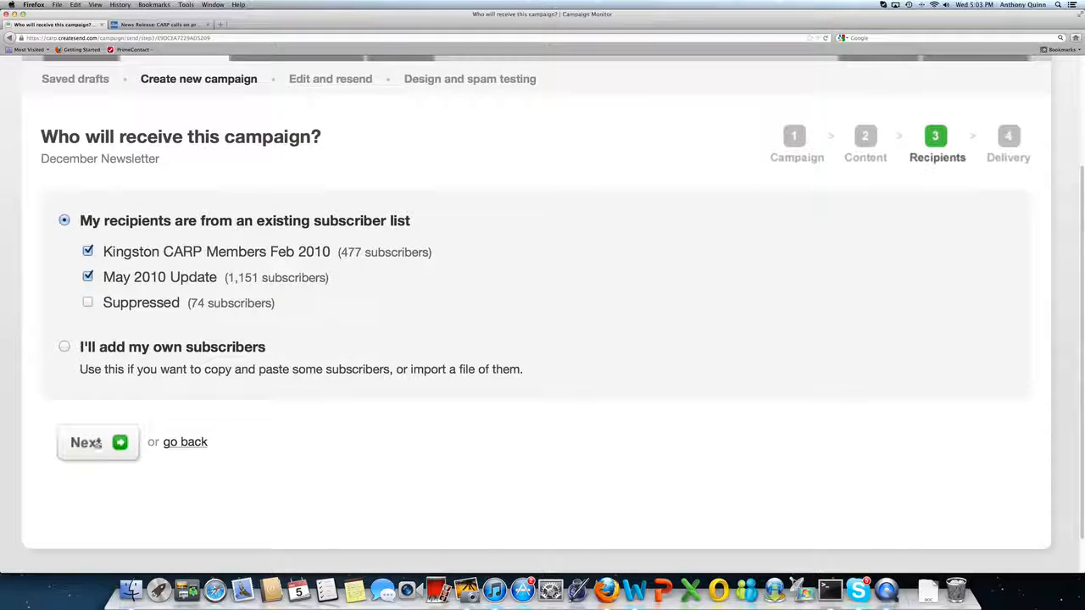
left_click(99, 448)
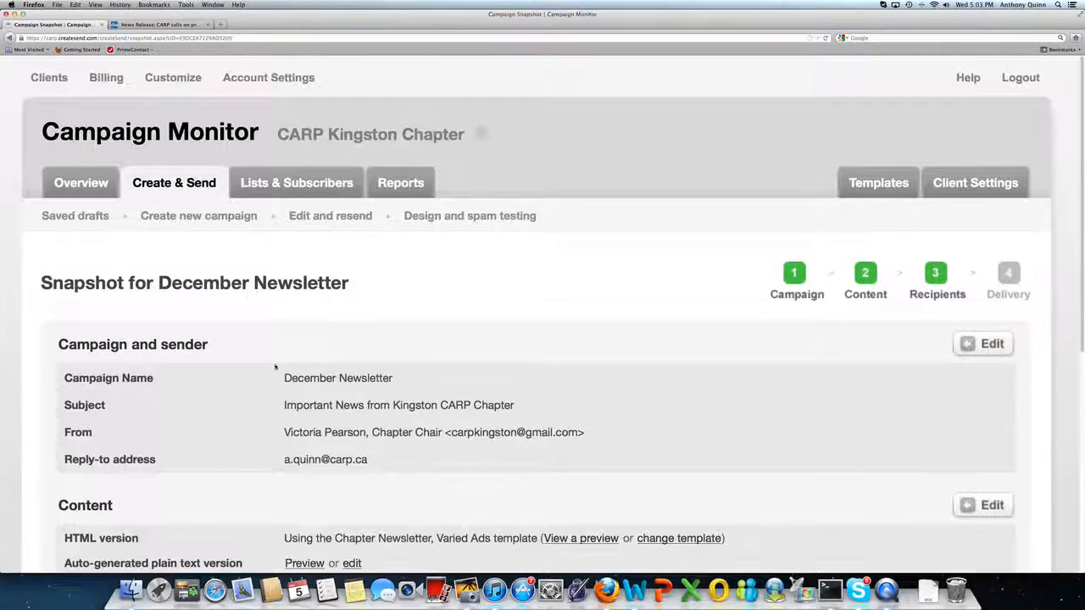
Review the campaign snapshot, opening the campaign and sender settings and returning without changes.
scroll(289, 339, "down", 4)
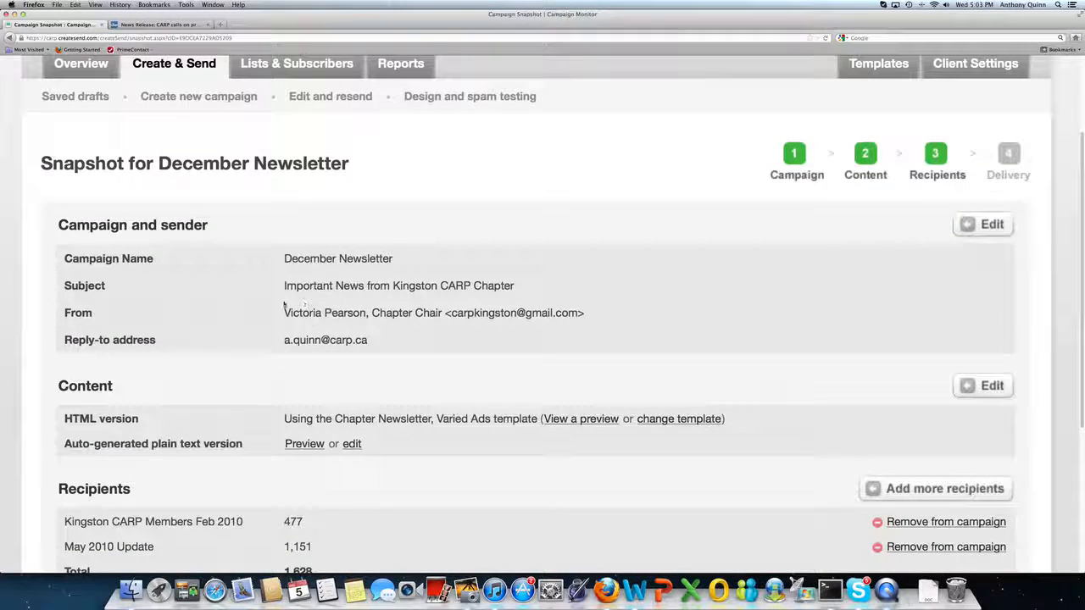
scroll(166, 250, "down", 3)
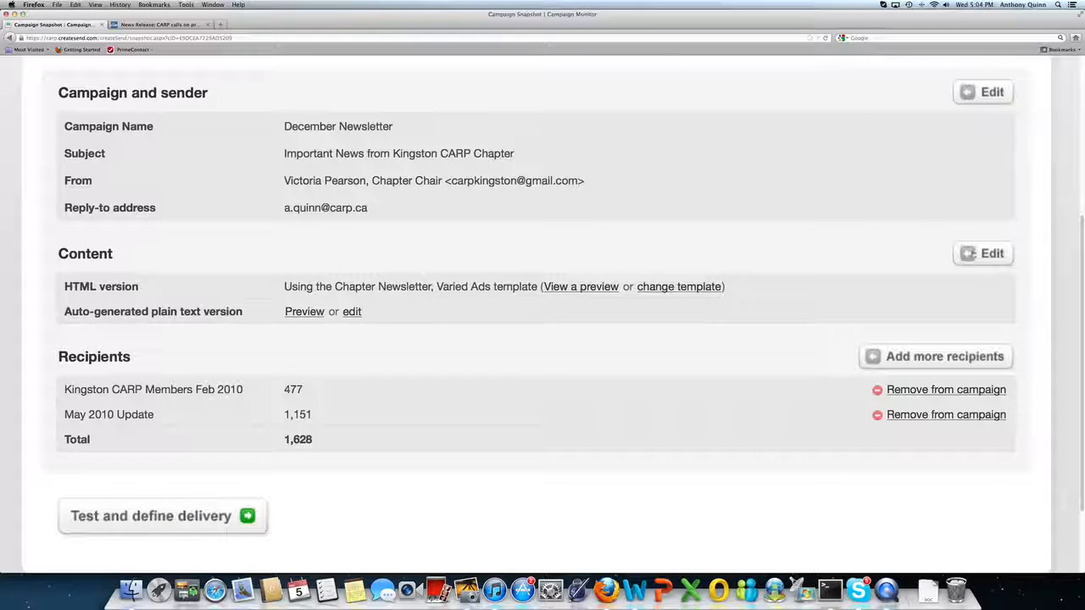
left_click(983, 95)
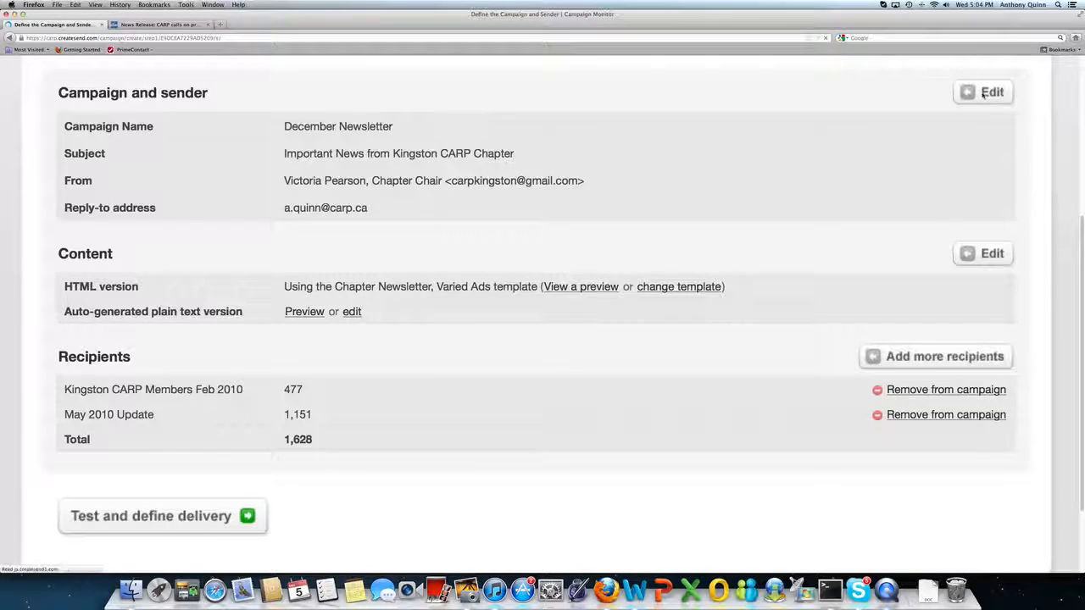
scroll(269, 438, "down", 10)
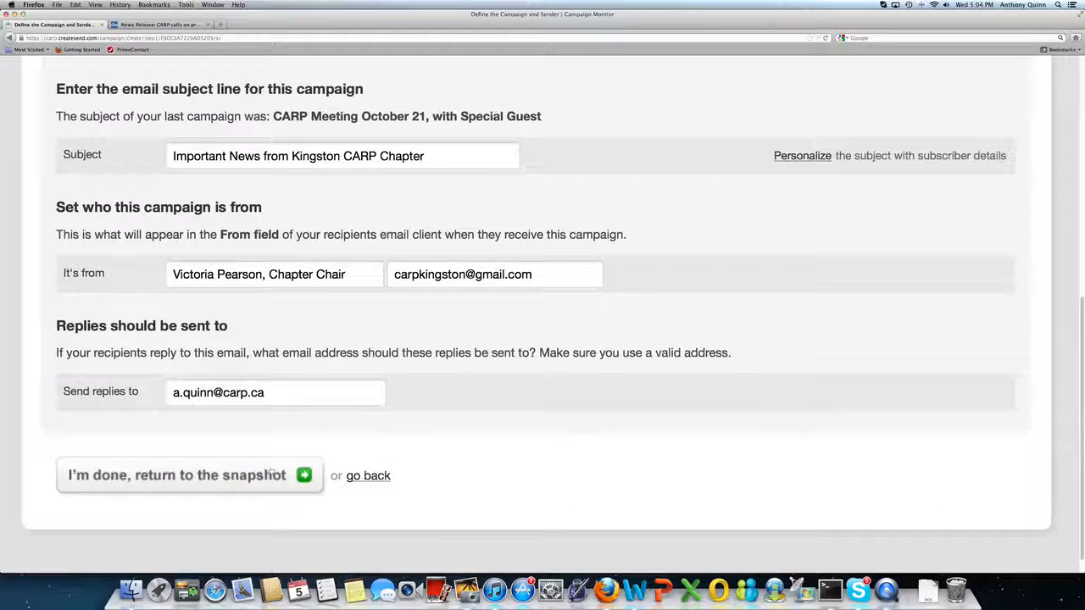
left_click(273, 475)
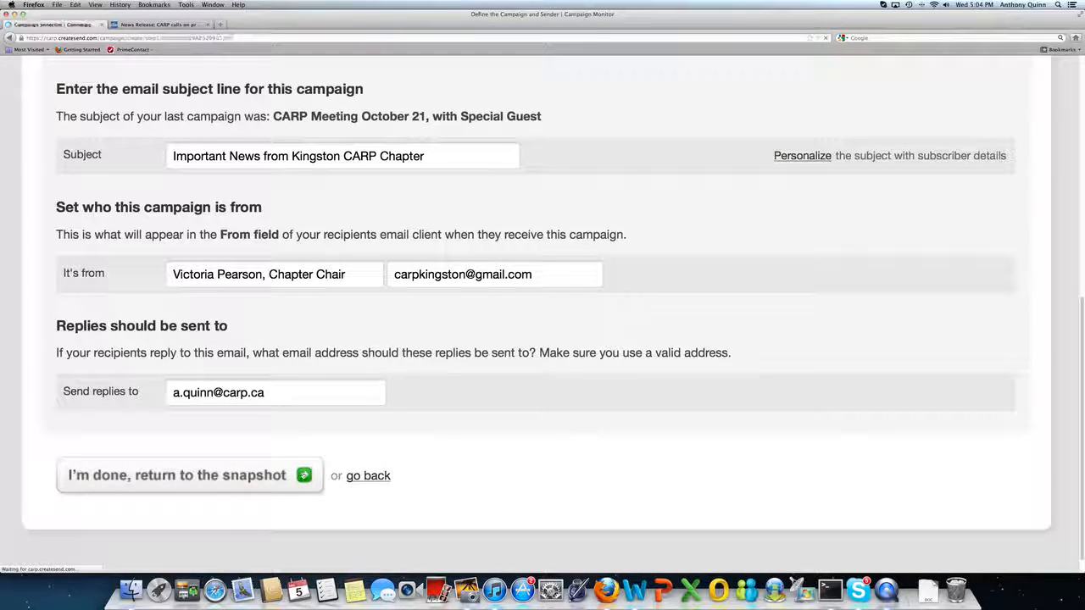
Open the email content and its preview, then return to the campaign snapshot.
scroll(446, 396, "down", 2)
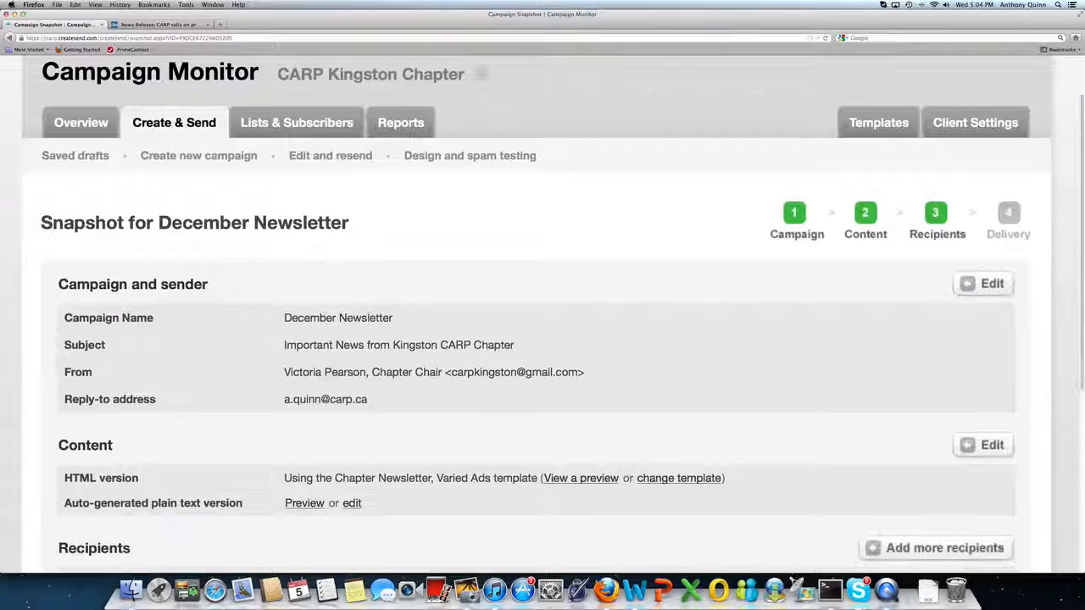
left_click(985, 448)
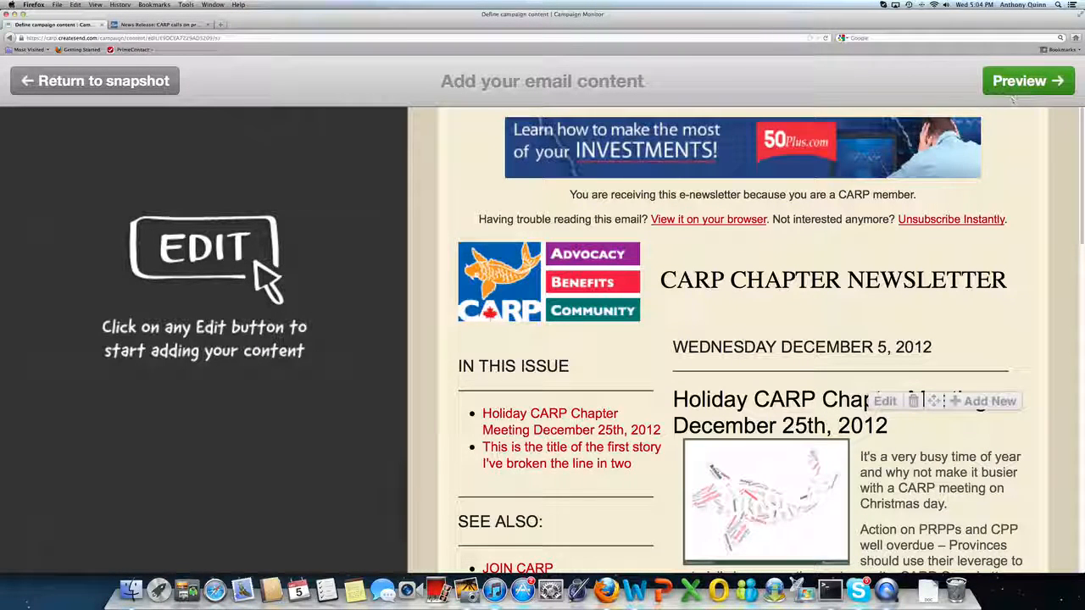
left_click(1008, 85)
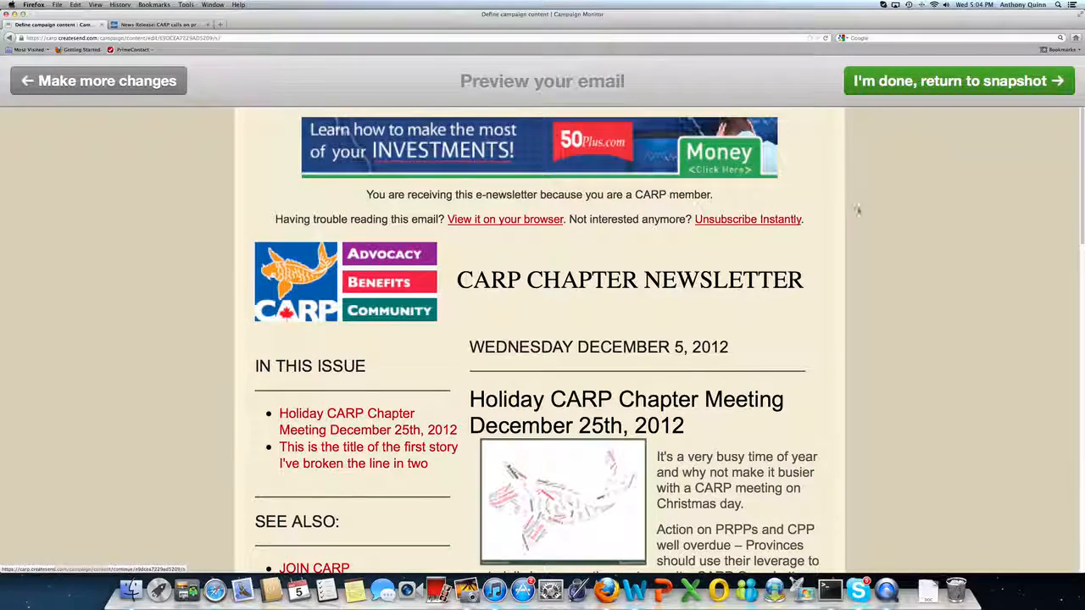
left_click(1019, 81)
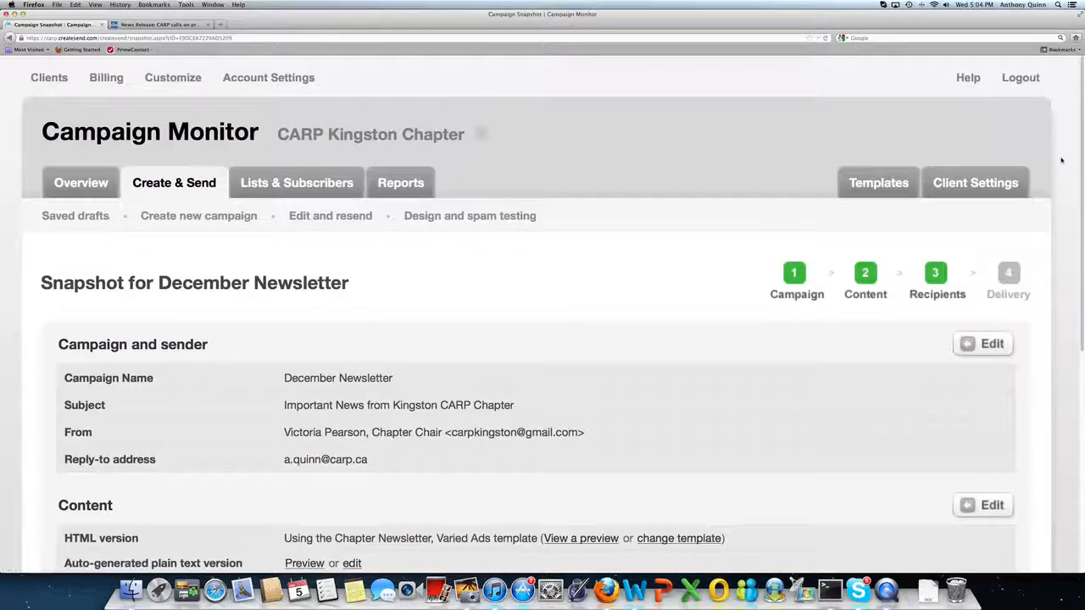
Send a test campaign to the account owner's email address, then continue to delivery scheduling.
scroll(542, 339, "down", 5)
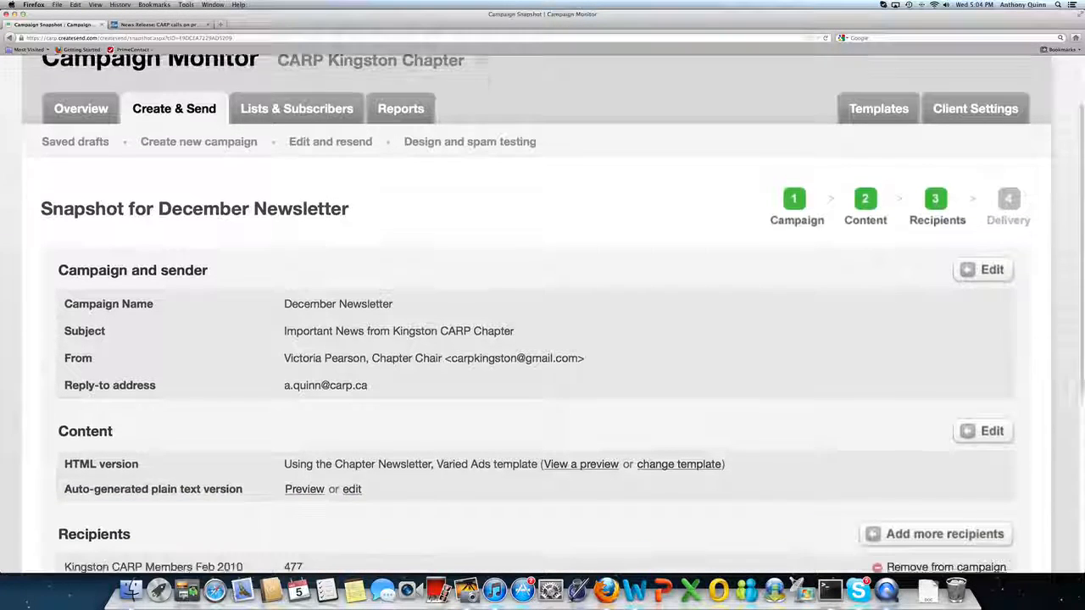
scroll(542, 339, "down", 5)
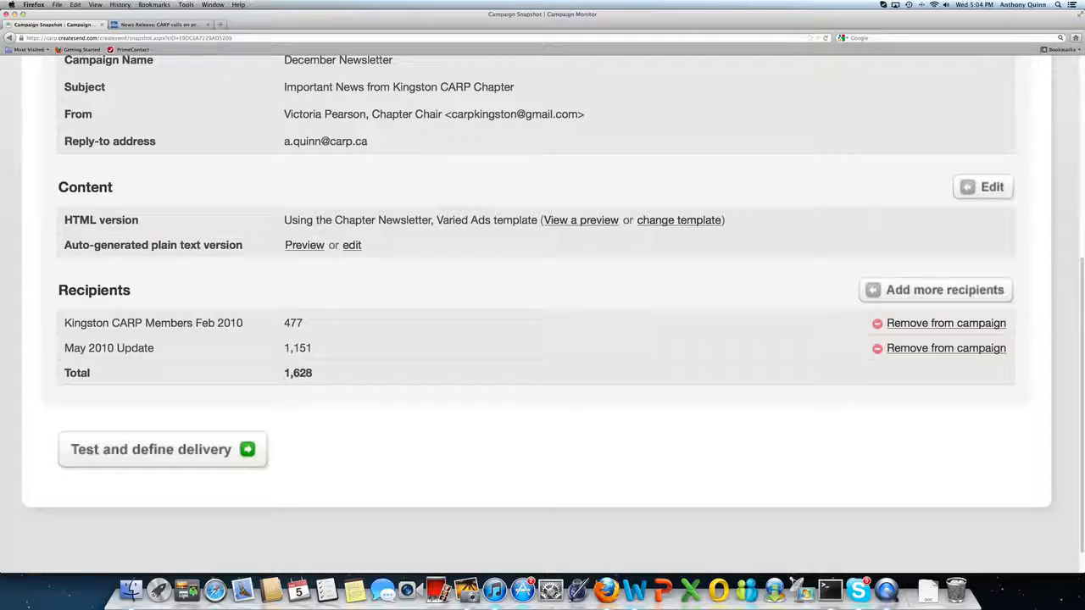
left_click(225, 451)
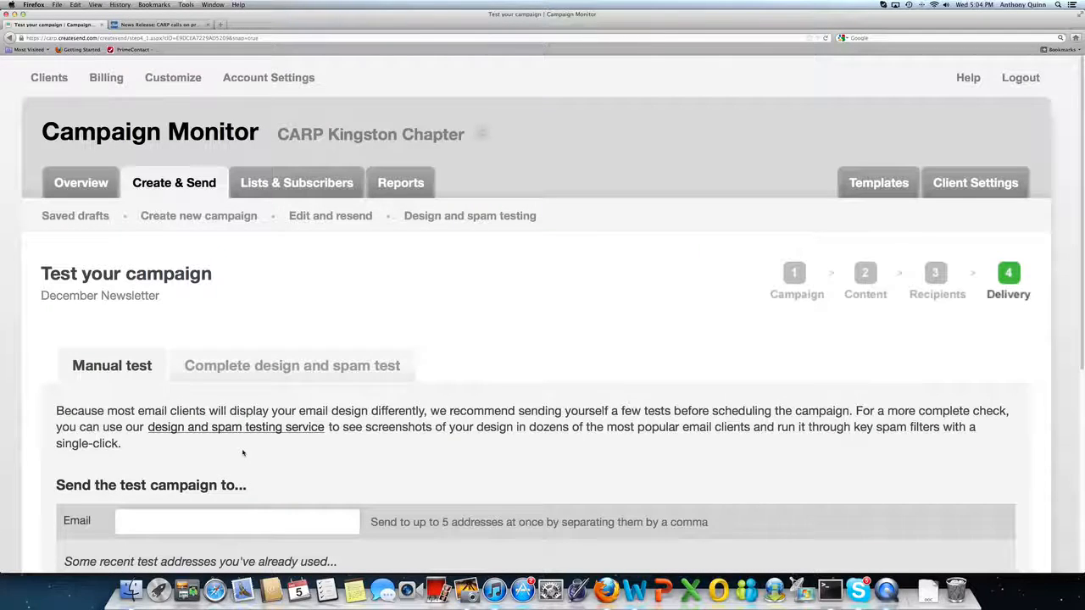
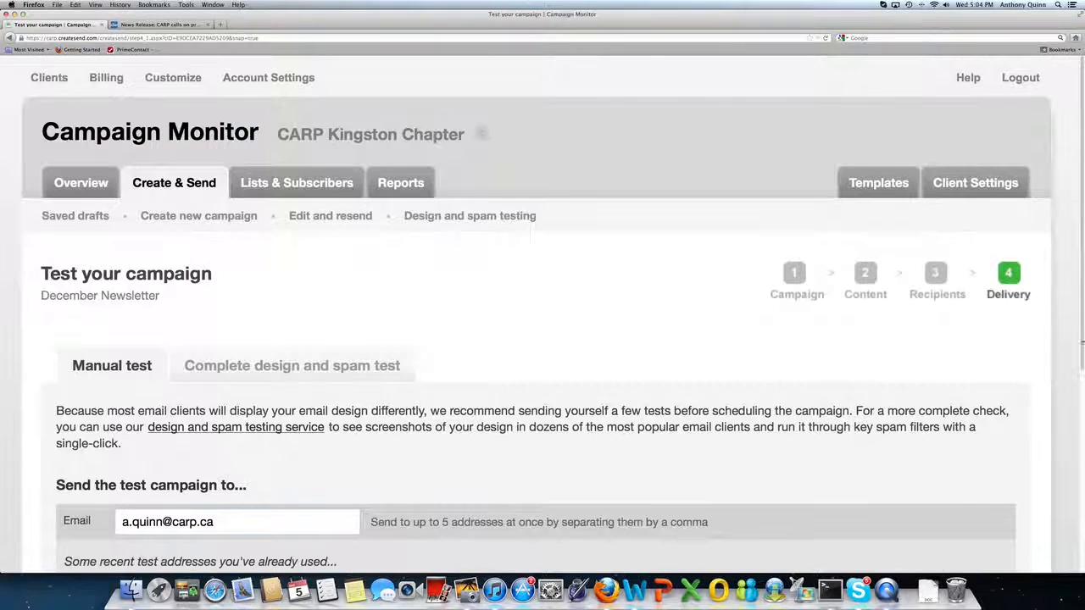
scroll(530, 235, "down", 5)
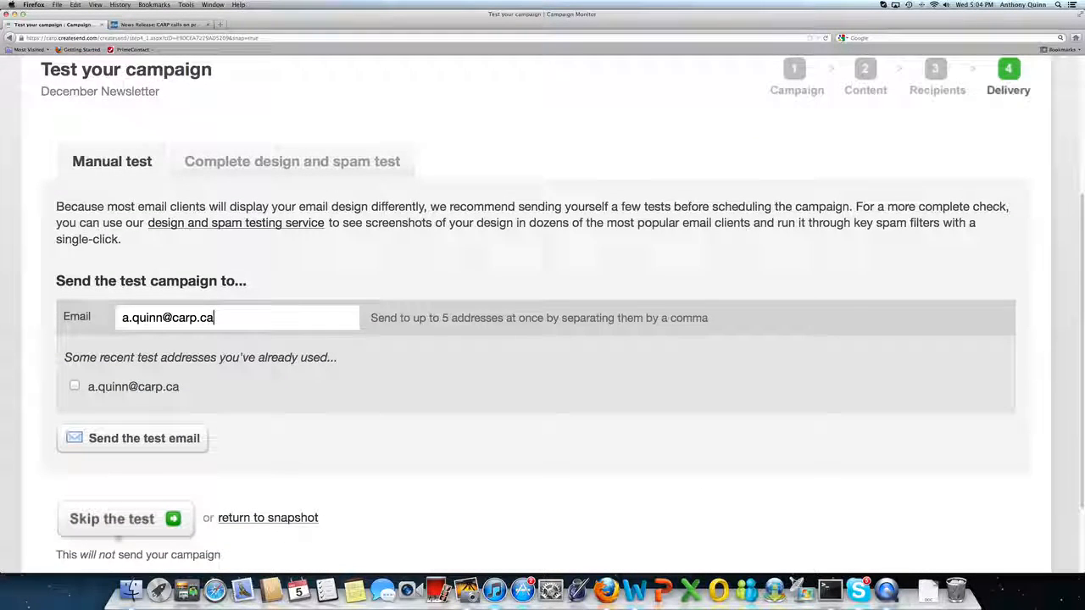
left_click(108, 438)
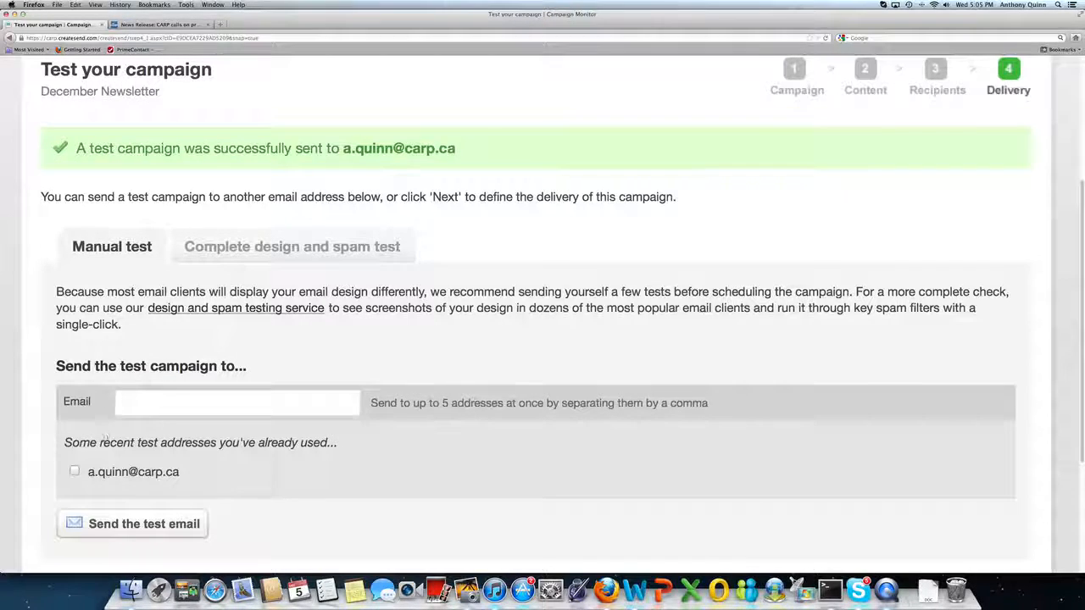
scroll(101, 439, "down", 3)
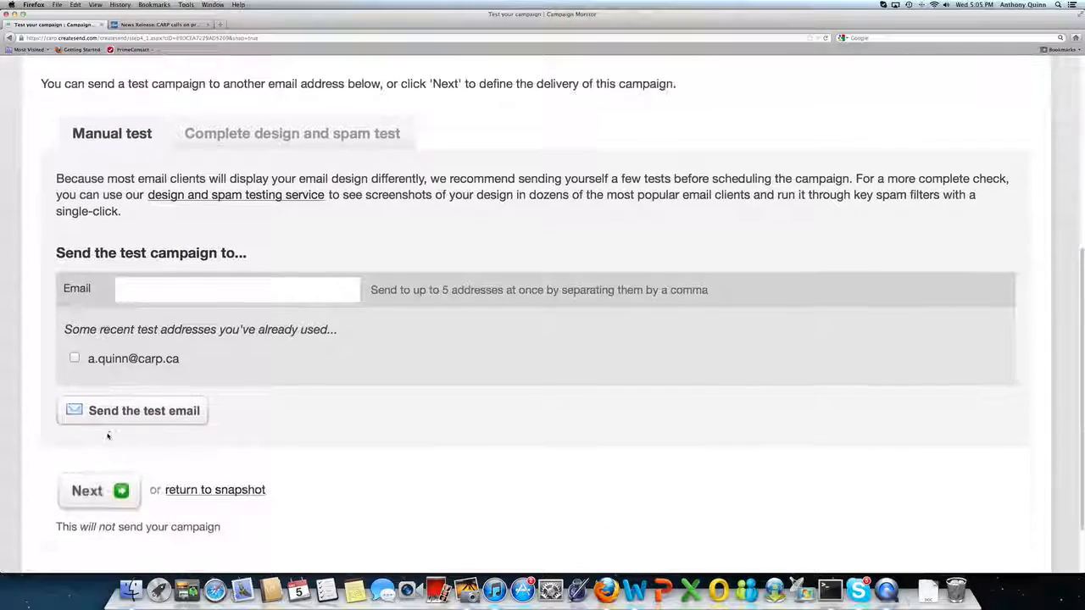
left_click(88, 490)
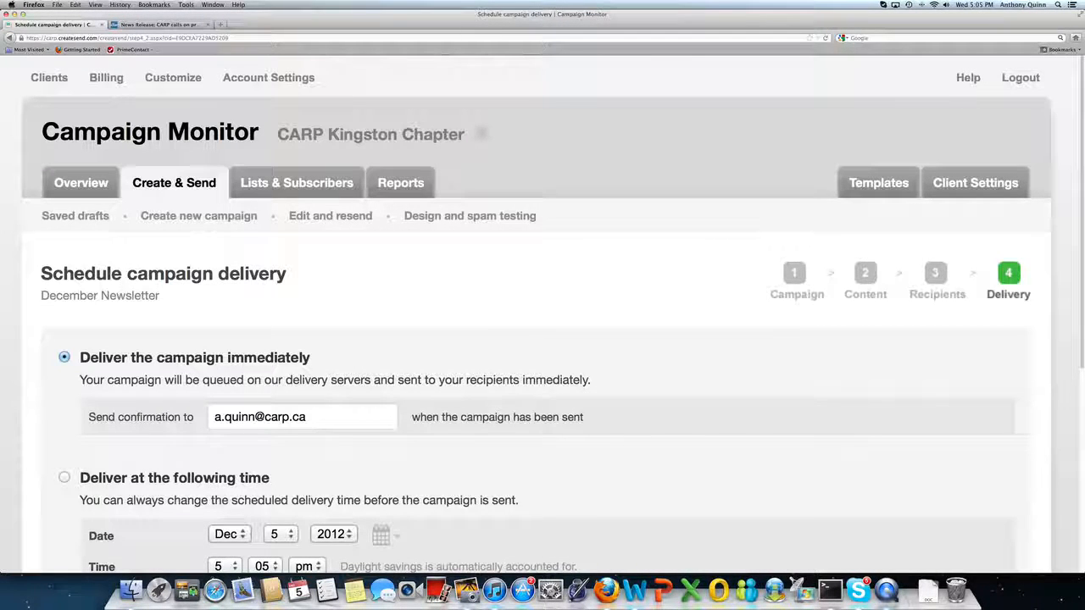
Review the immediate and scheduled delivery options, then go to the account Overview.
scroll(348, 294, "down", 5)
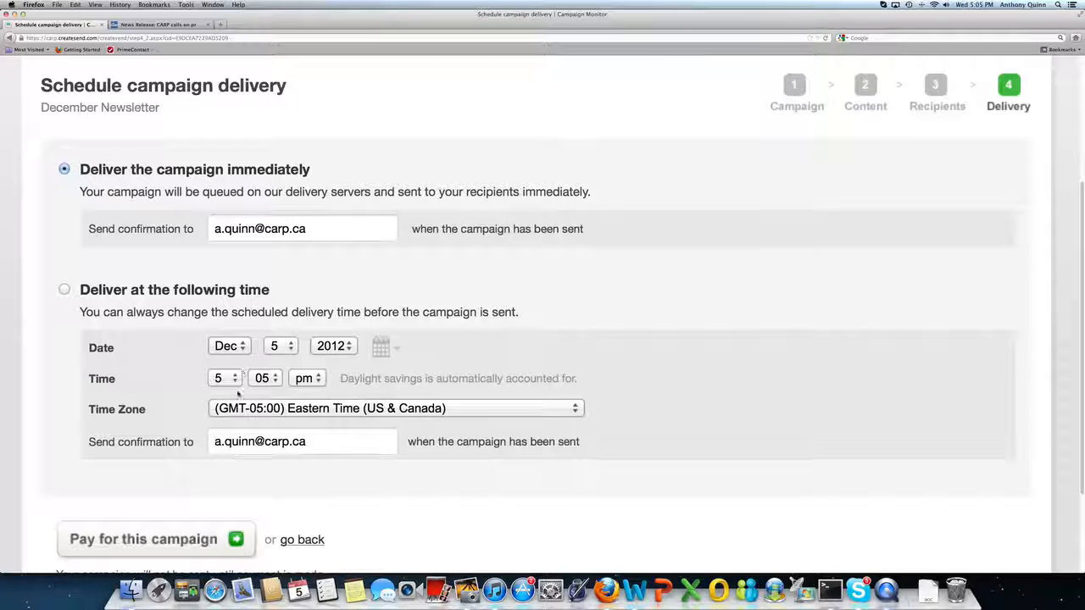
scroll(431, 406, "down", 1)
scroll(430, 406, "down", 3)
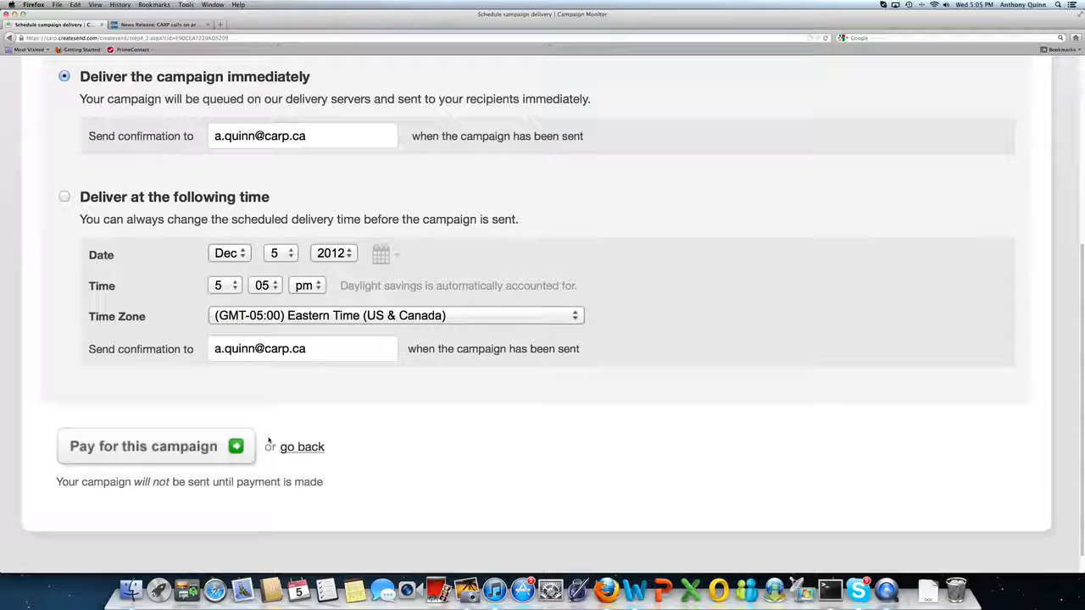
scroll(736, 359, "up", 3)
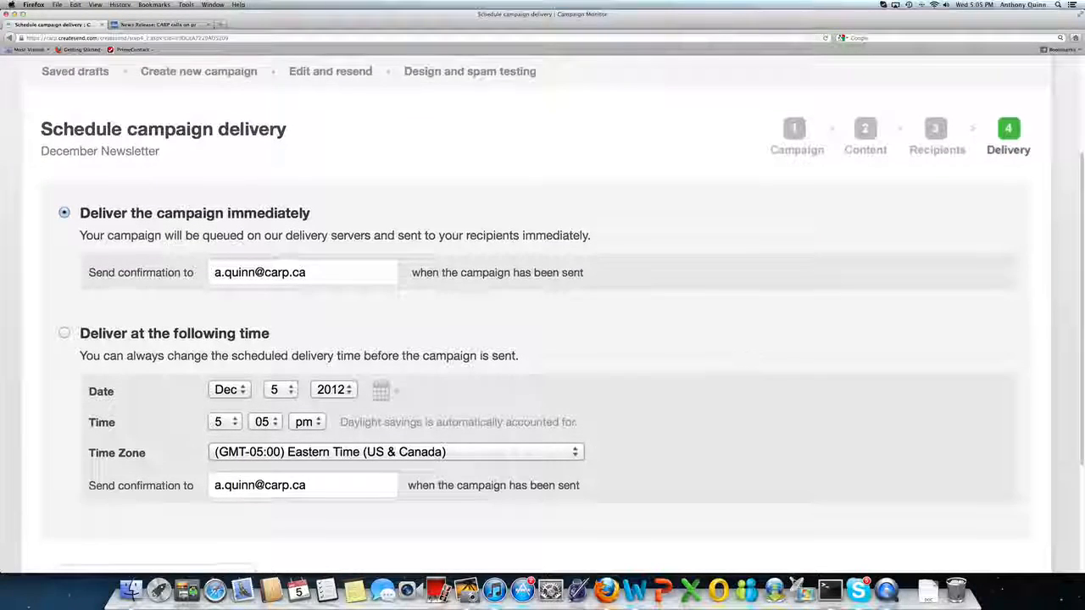
scroll(739, 359, "down", 4)
scroll(654, 318, "up", 7)
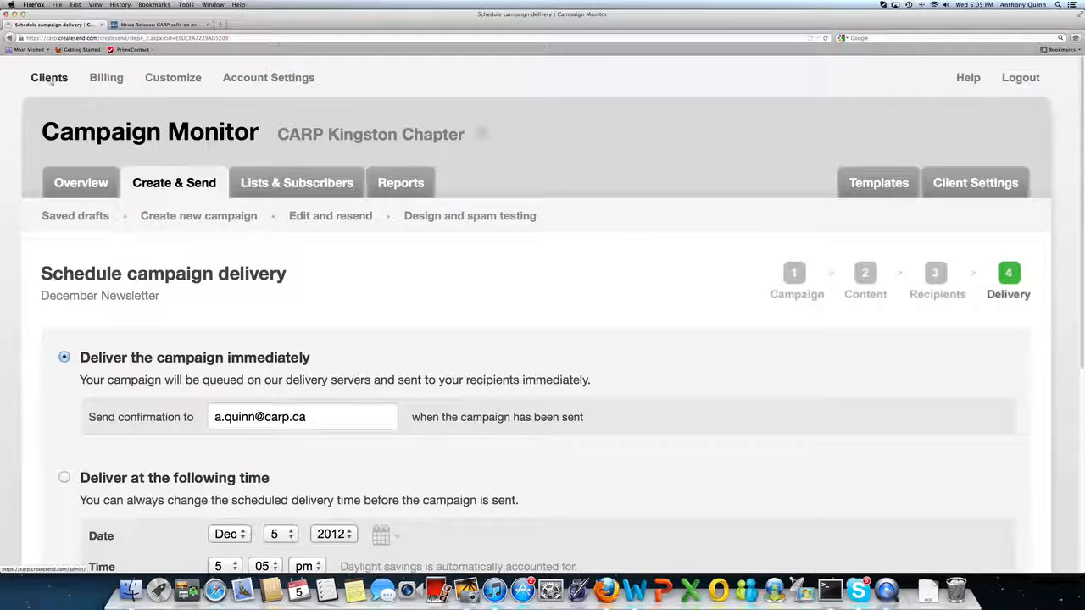
left_click(89, 184)
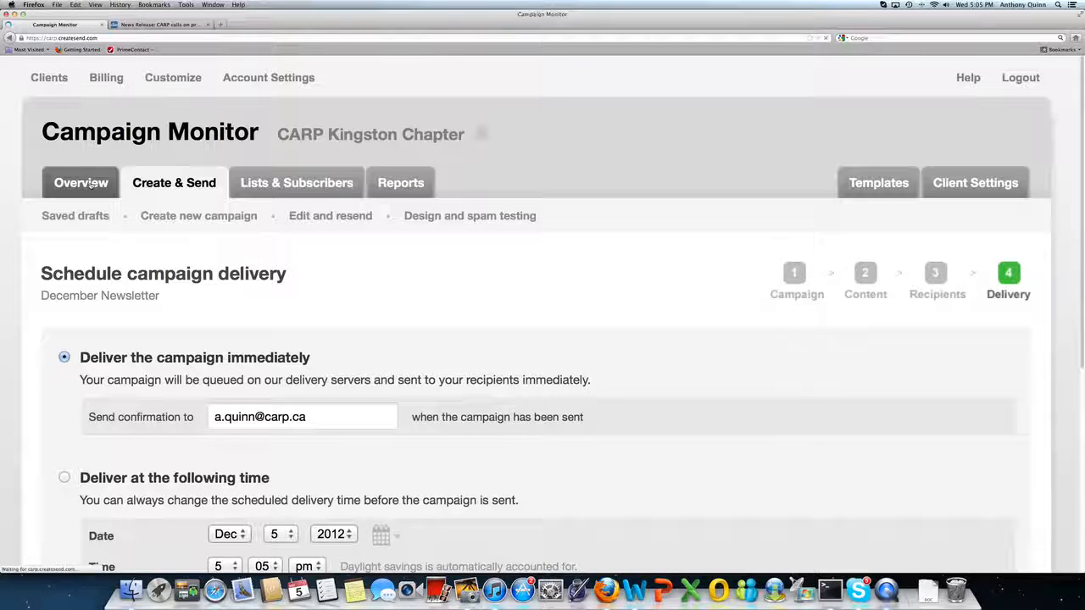